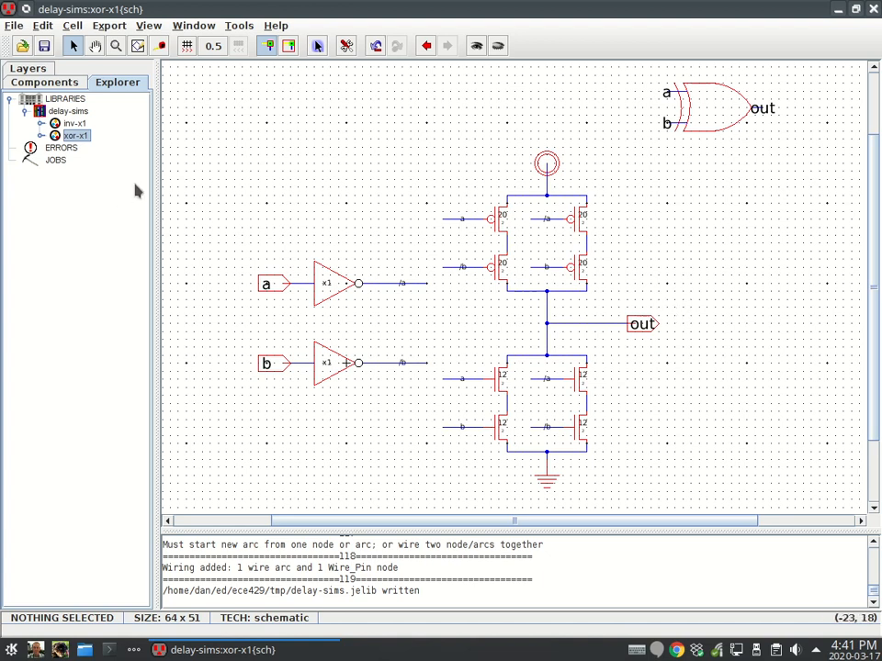
Create a new schematic cell named test_xor in the delay-sims library.
{"action": "left_click", "coordinate": [72, 25]}
{"action": "left_click", "coordinate": [80, 46]}
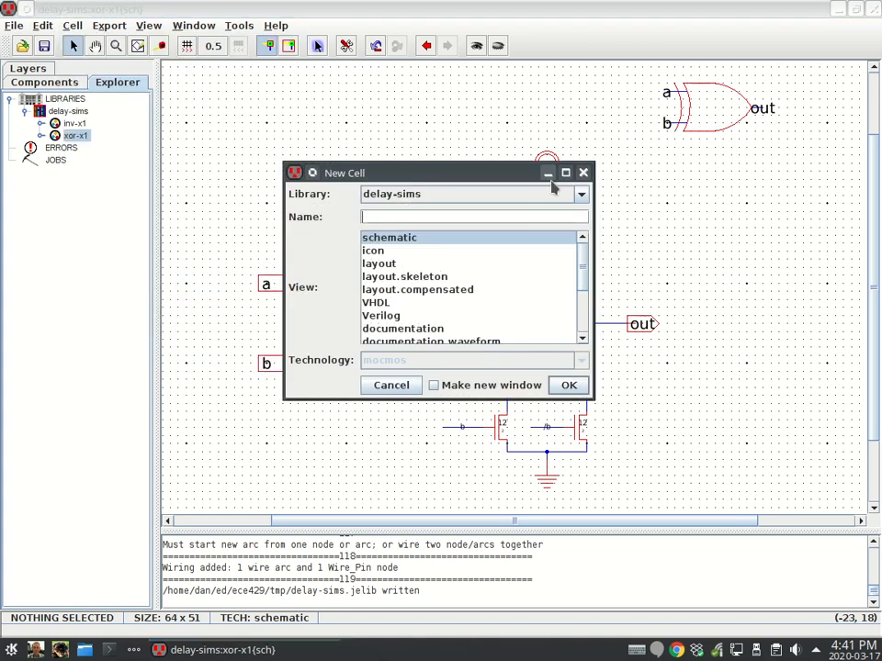
{"action": "left_click", "coordinate": [387, 218]}
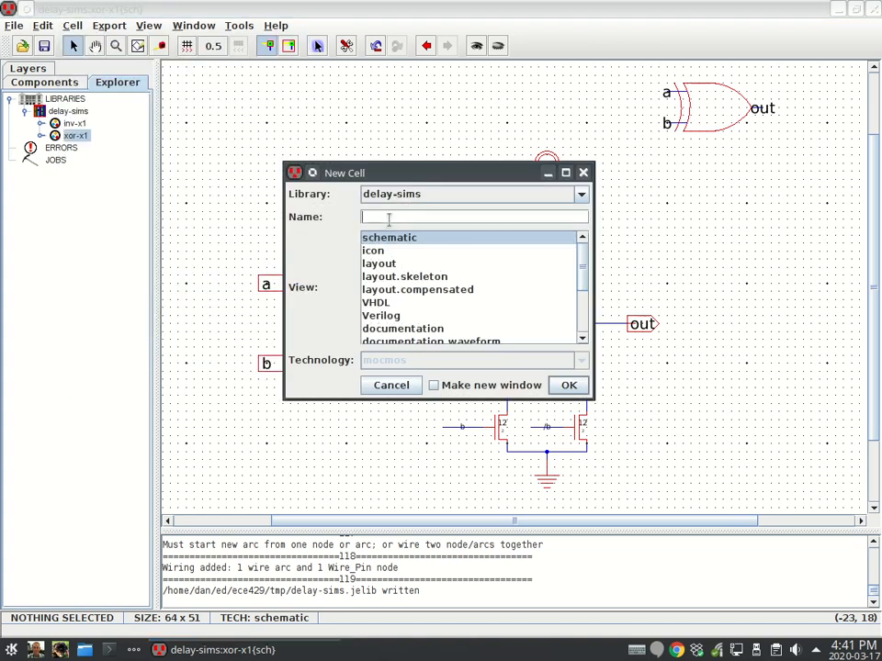
{"action": "type", "text": "tesp"}
{"action": "key", "text": "BackSpace"}
{"action": "type", "text": "t"}
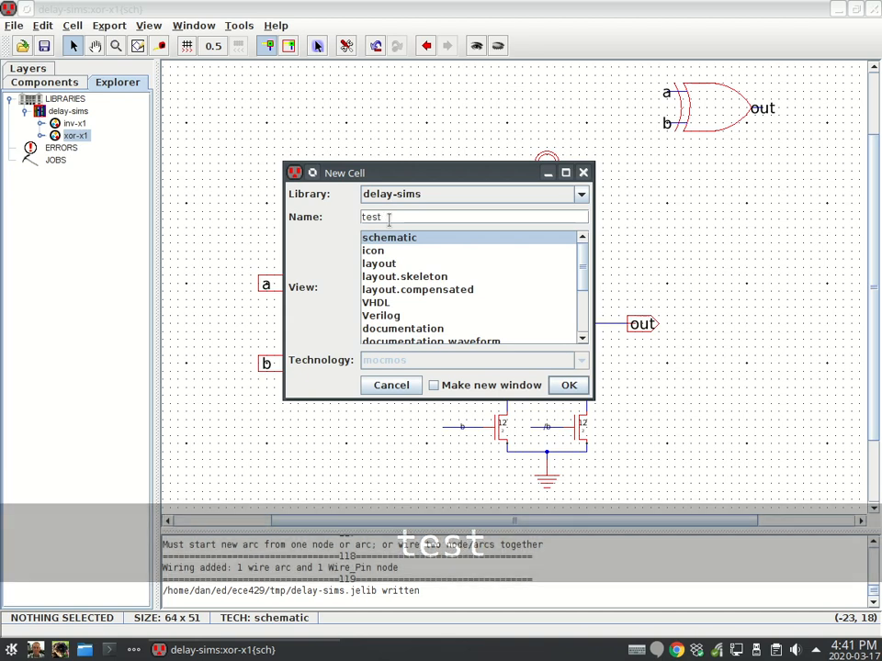
{"action": "type", "text": "_"}
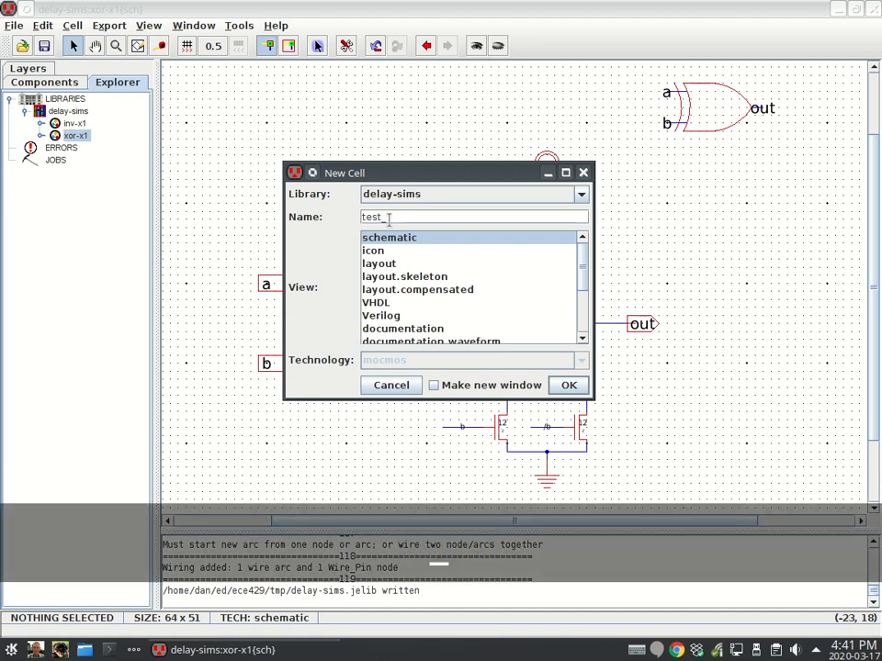
{"action": "type", "text": "xor"}
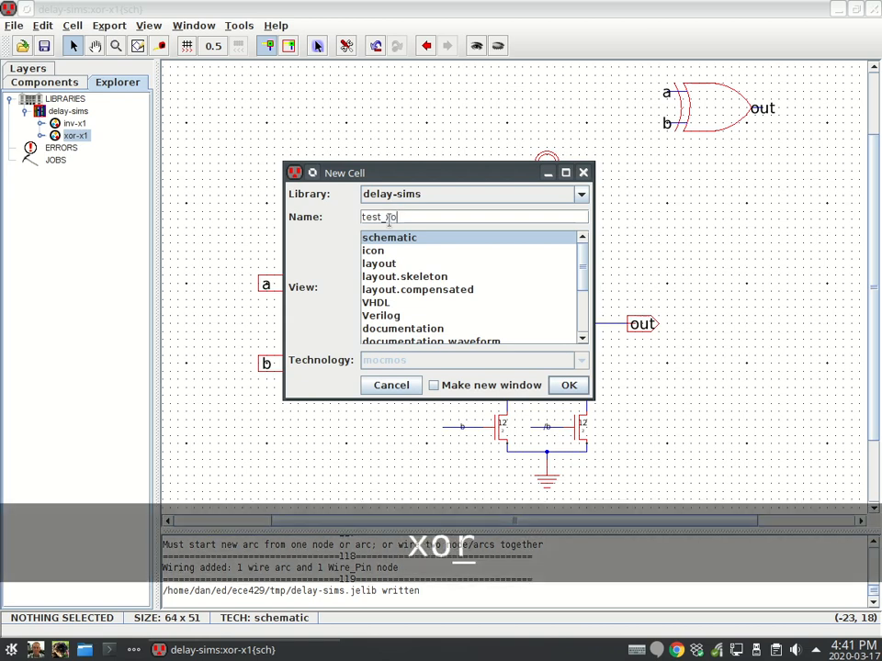
{"action": "left_click", "coordinate": [583, 389]}
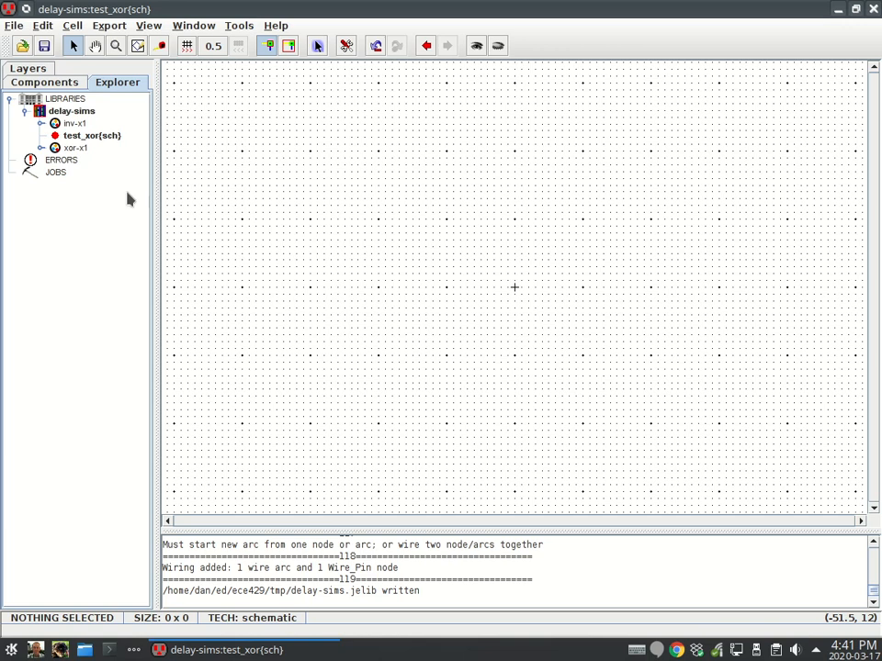
Expand the xor-x1 and inv-x1 cells and open the inv-x1 icon view to examine its label.
{"action": "double_click", "coordinate": [78, 149]}
{"action": "double_click", "coordinate": [77, 125]}
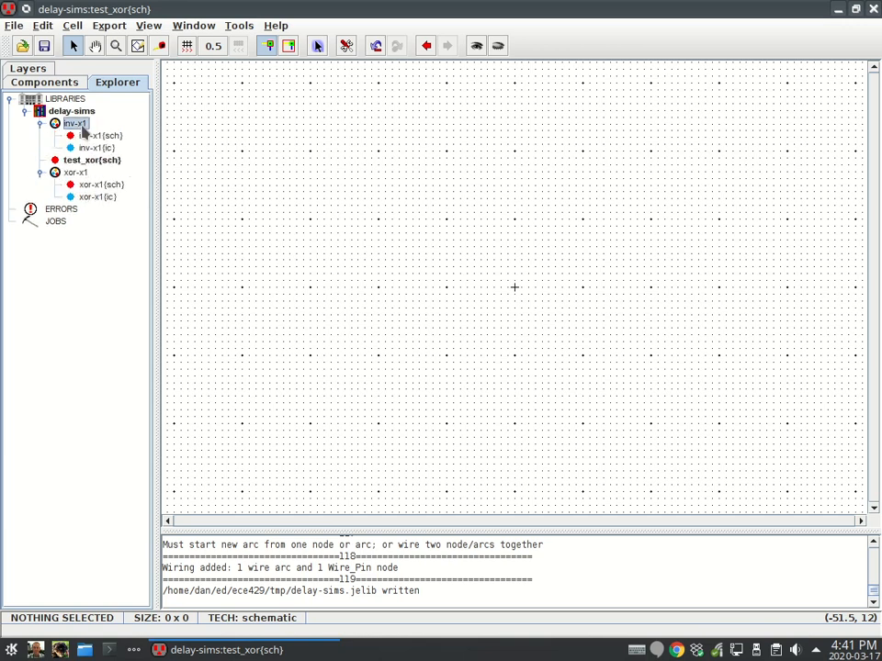
{"action": "double_click", "coordinate": [95, 147]}
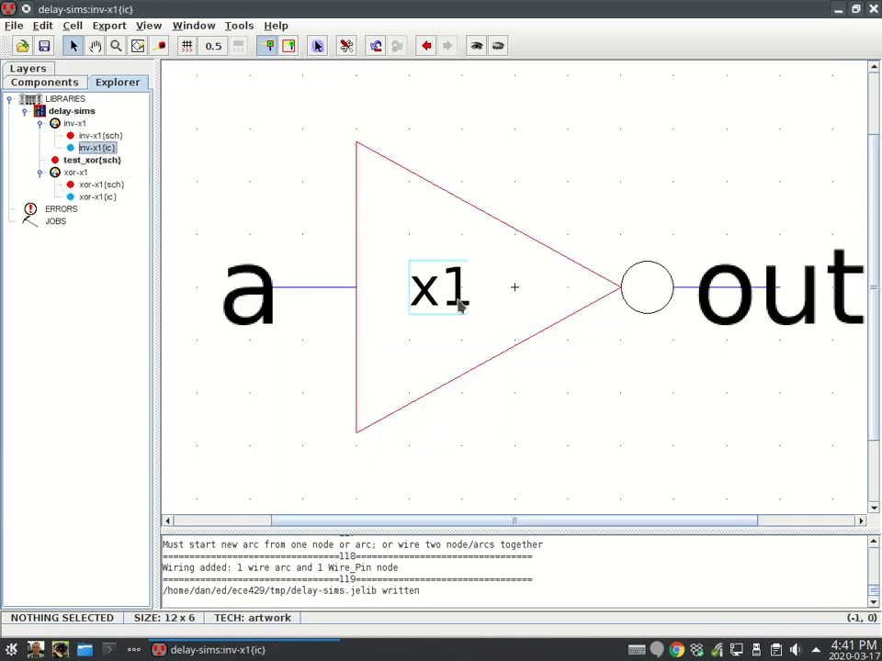
Open the xor-x1 icon view and place an annotation text inside the gate body at about (-1, 0).
{"action": "double_click", "coordinate": [115, 197]}
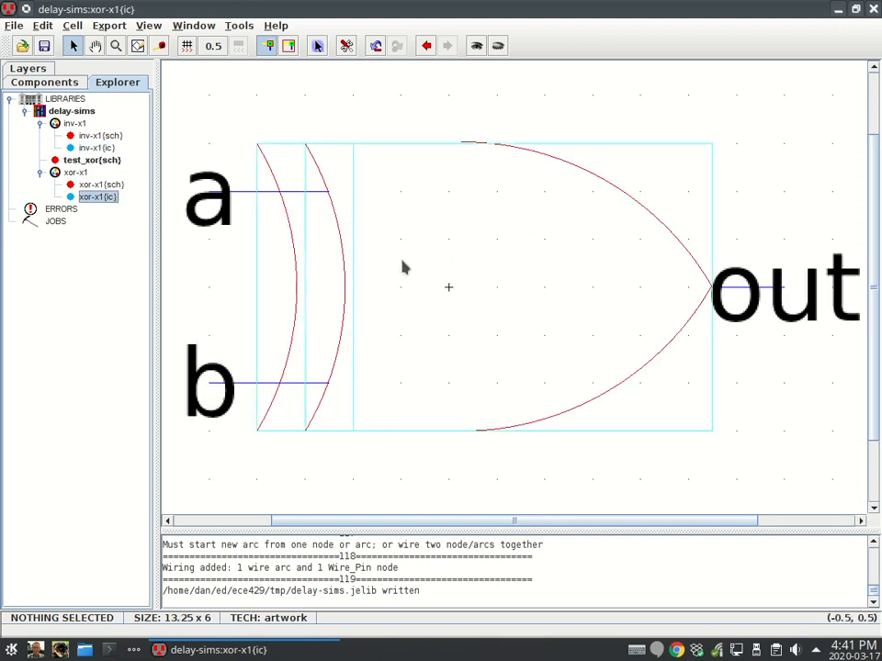
{"action": "left_click", "coordinate": [44, 81]}
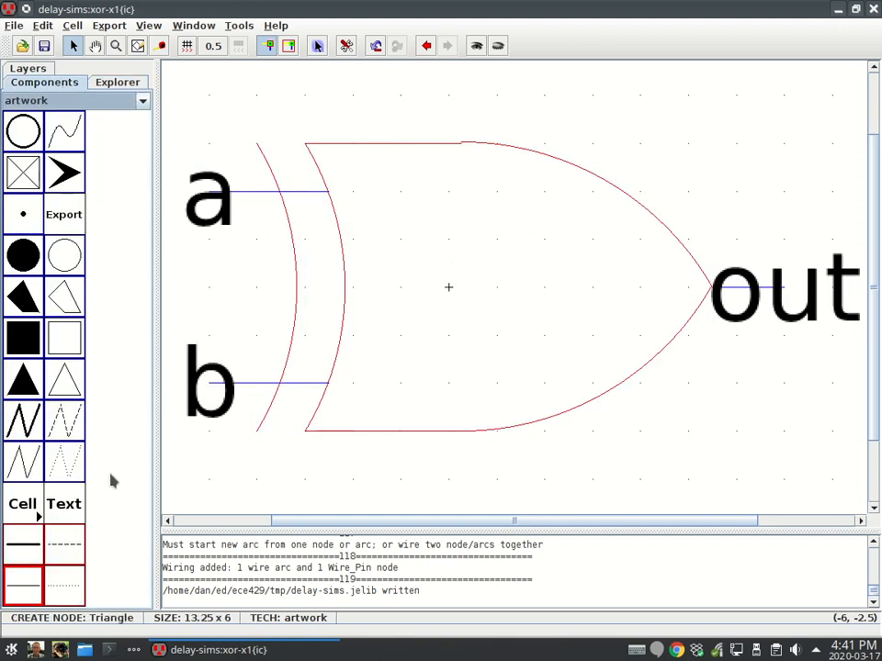
{"action": "left_click", "coordinate": [64, 503]}
{"action": "left_click", "coordinate": [399, 294]}
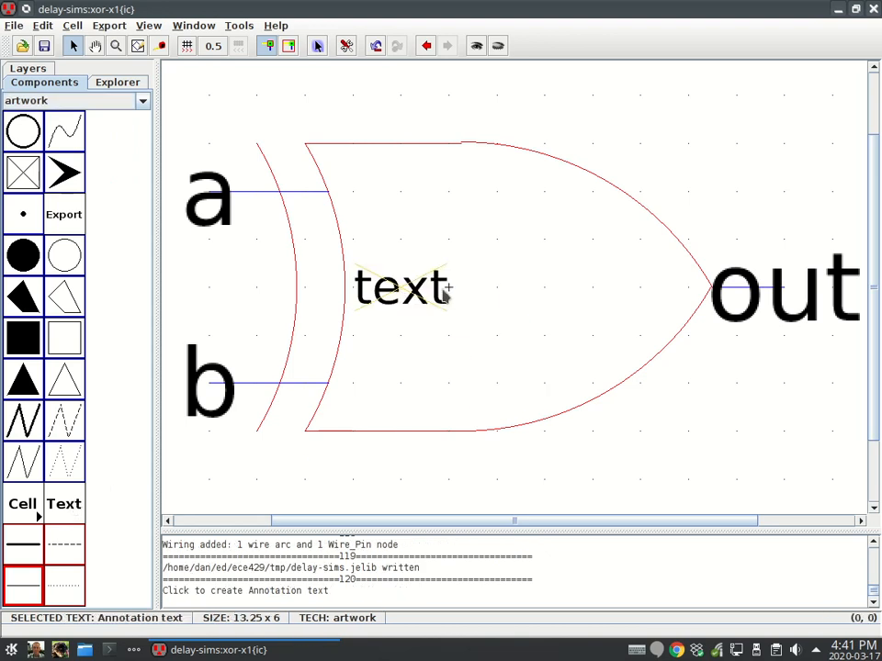
Change the annotation text in the XOR icon to x1 and anchor it left.
{"action": "key", "text": "ctrl+i"}
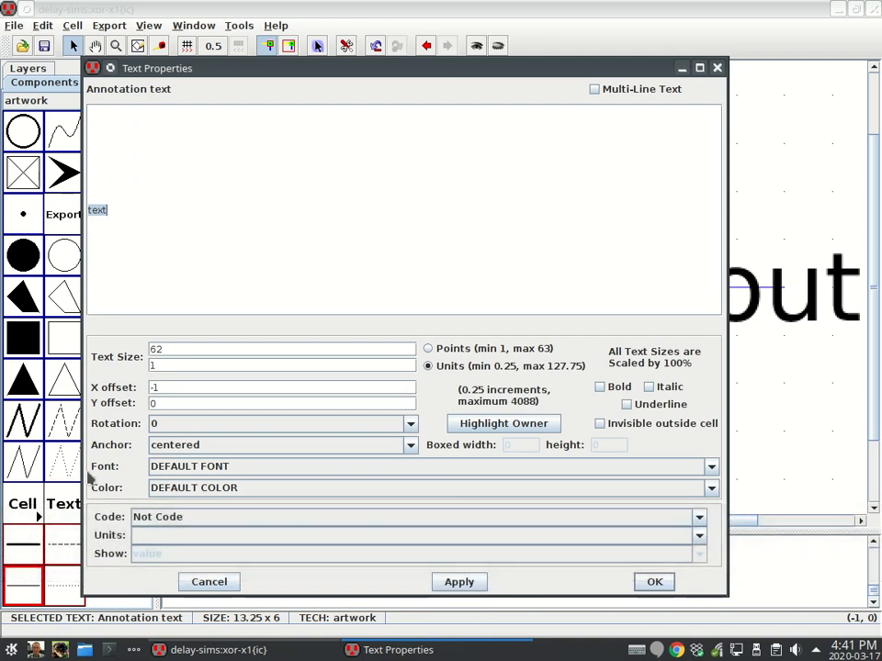
{"action": "type", "text": "x1"}
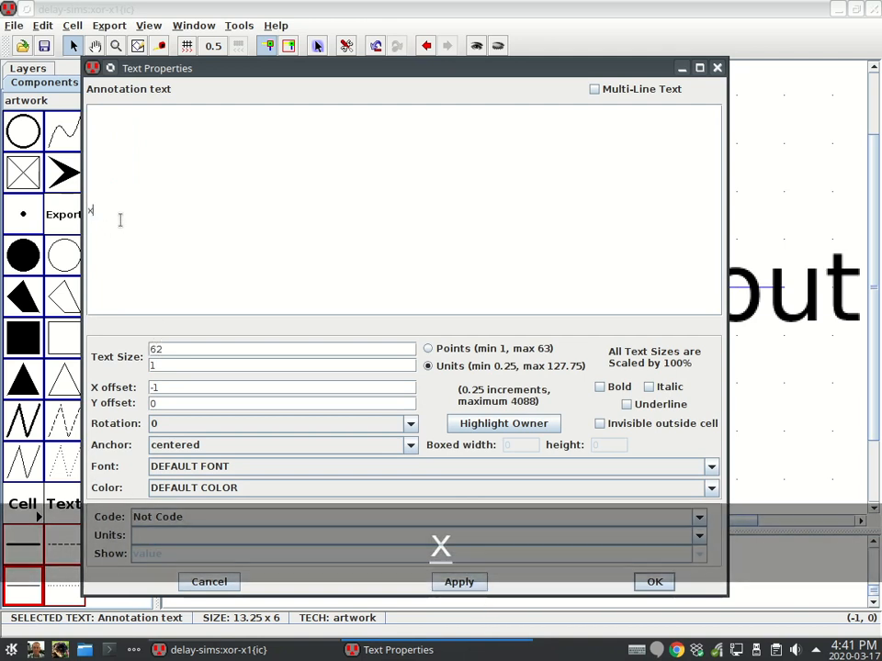
{"action": "left_click", "coordinate": [171, 445]}
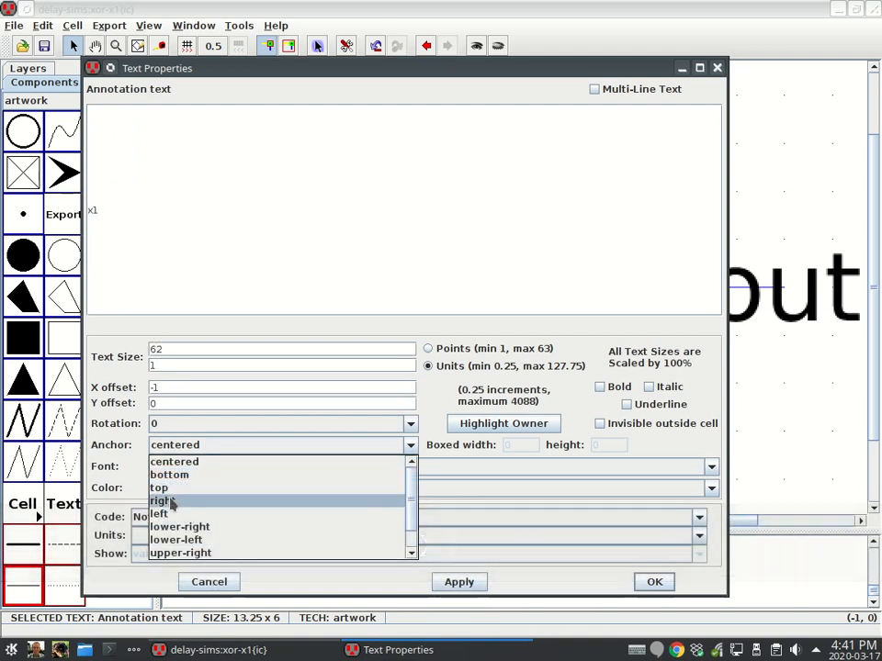
{"action": "left_click", "coordinate": [174, 514]}
{"action": "left_click", "coordinate": [654, 582]}
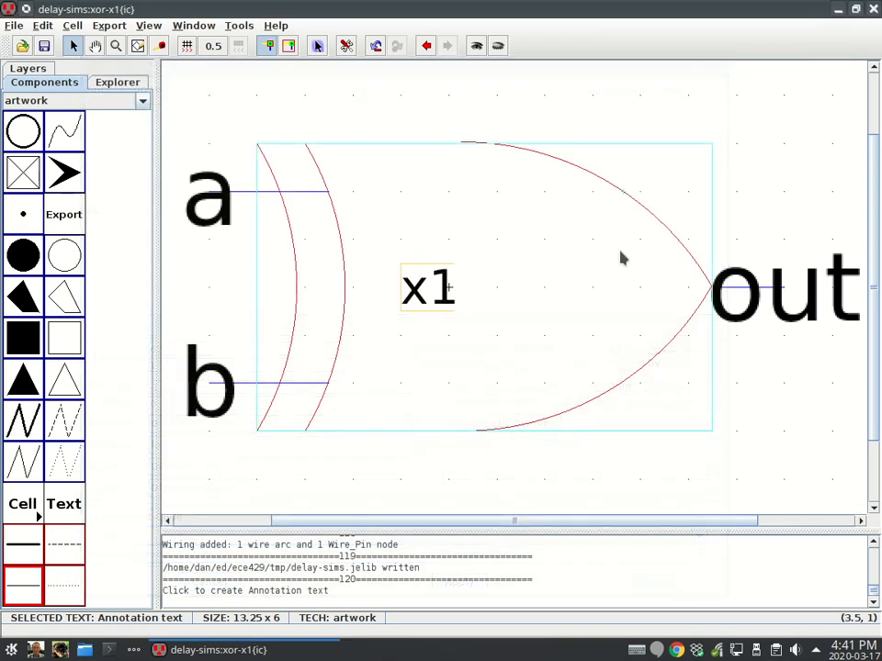
{"action": "key", "text": "s"}
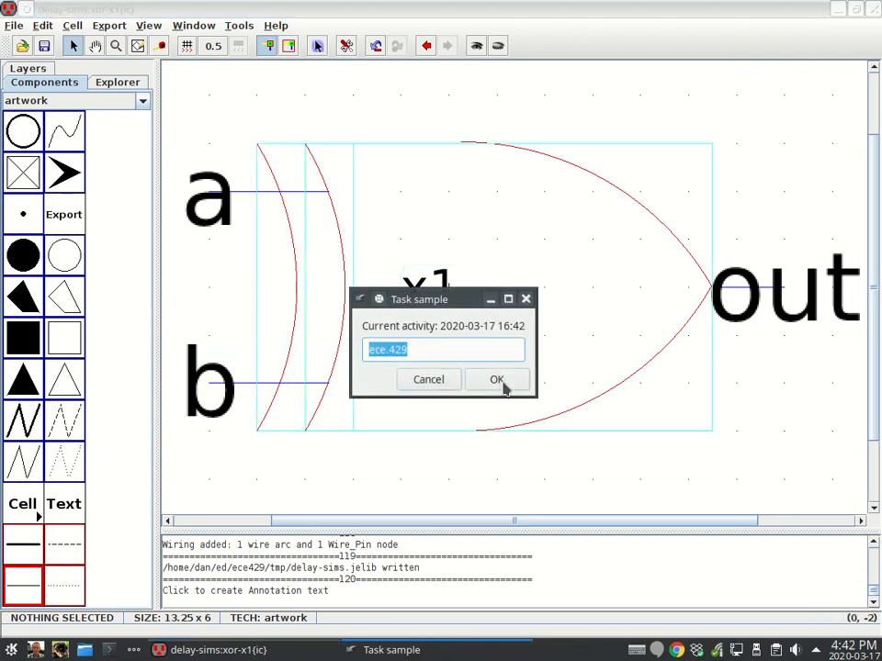
{"action": "left_click", "coordinate": [501, 386]}
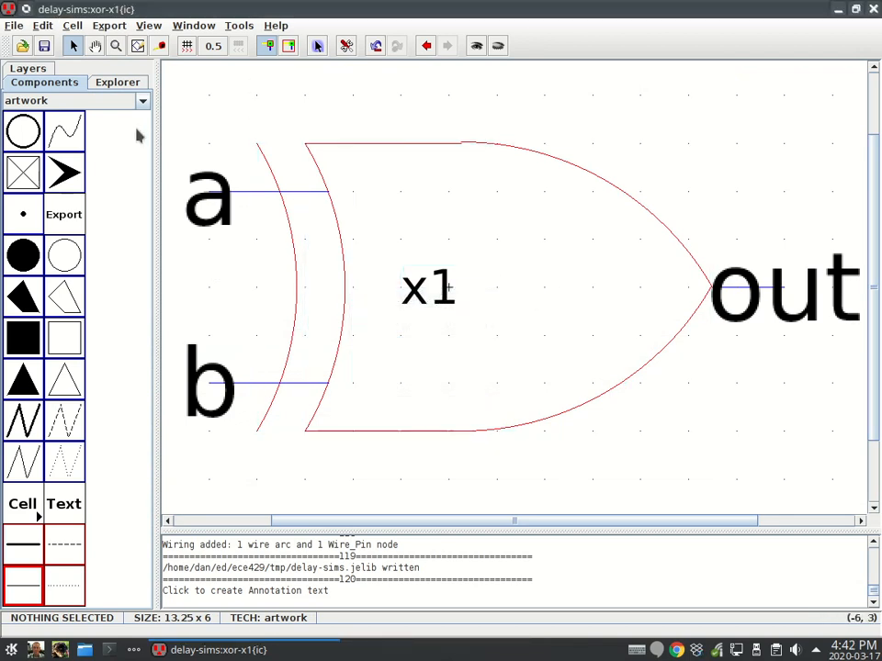
Open the test_xor schematic and place an instance of the xor-x1 cell at the origin.
{"action": "left_click", "coordinate": [101, 81]}
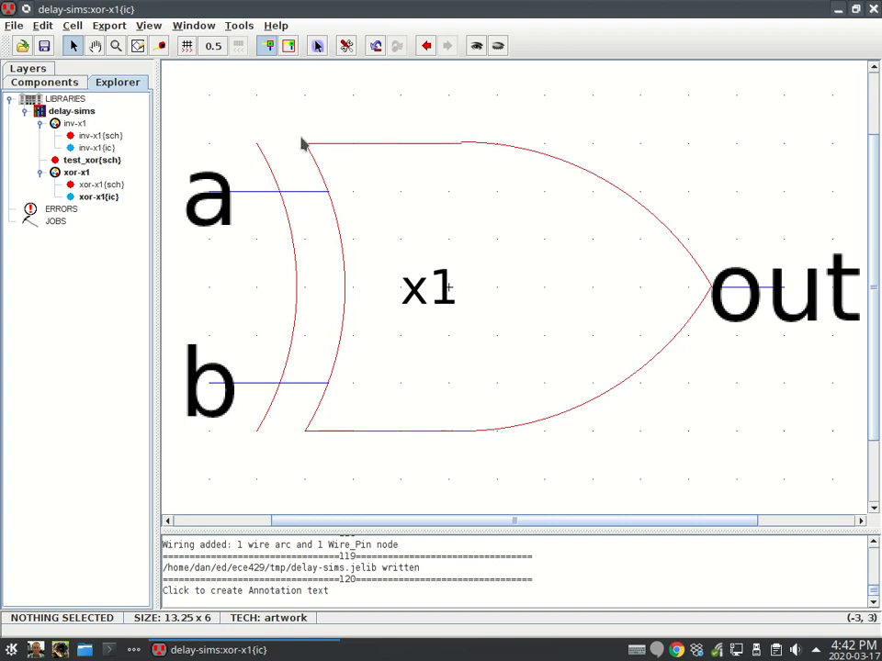
{"action": "double_click", "coordinate": [90, 161]}
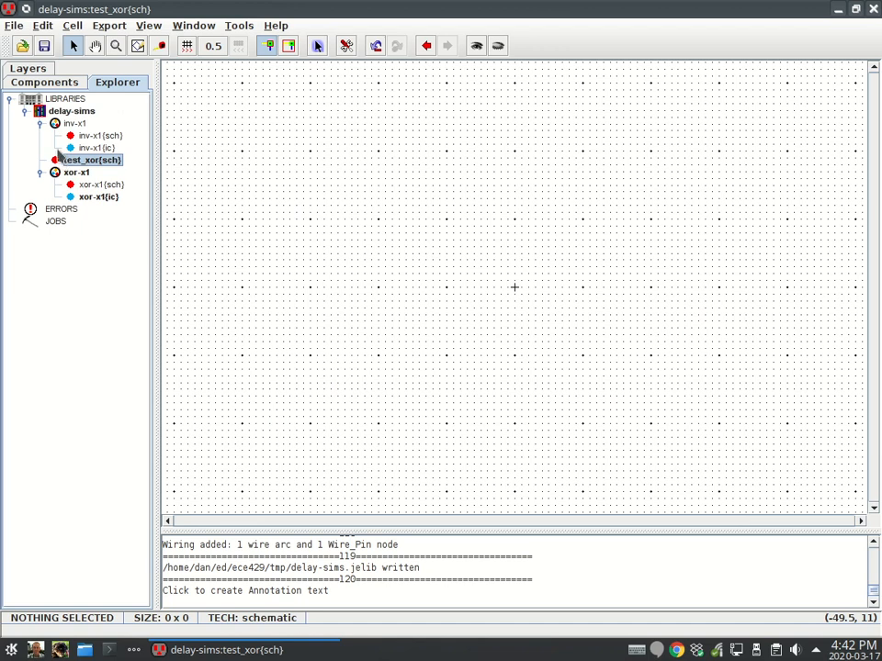
{"action": "left_click", "coordinate": [41, 173]}
{"action": "left_click_drag", "start_coordinate": [76, 173], "coordinate": [520, 294]}
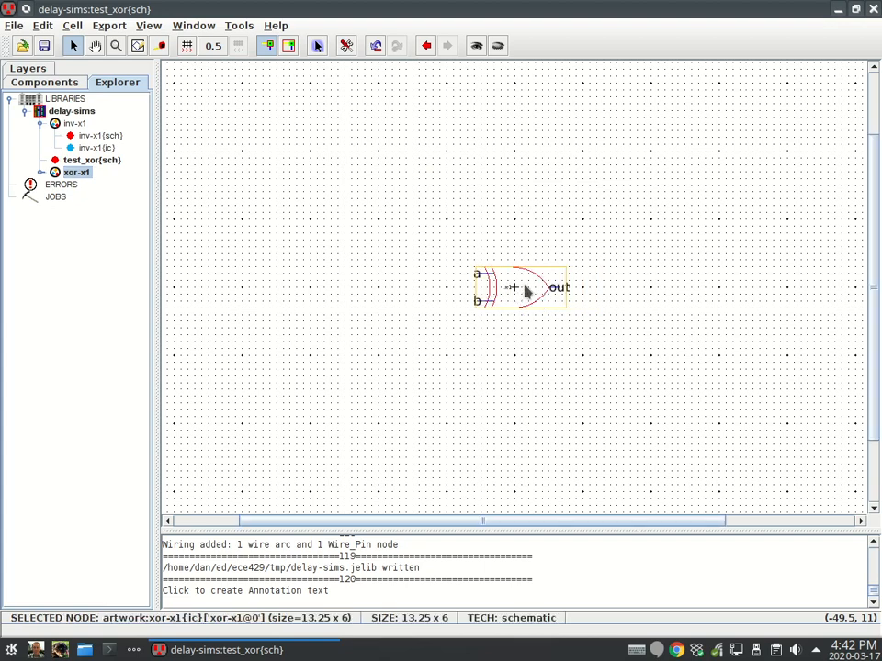
{"action": "scroll", "coordinate": [526, 295], "scroll_direction": "up", "scroll_amount": 2, "text": "ctrl"}
{"action": "middle_click_drag", "start_coordinate": [524, 301], "coordinate": [494, 265]}
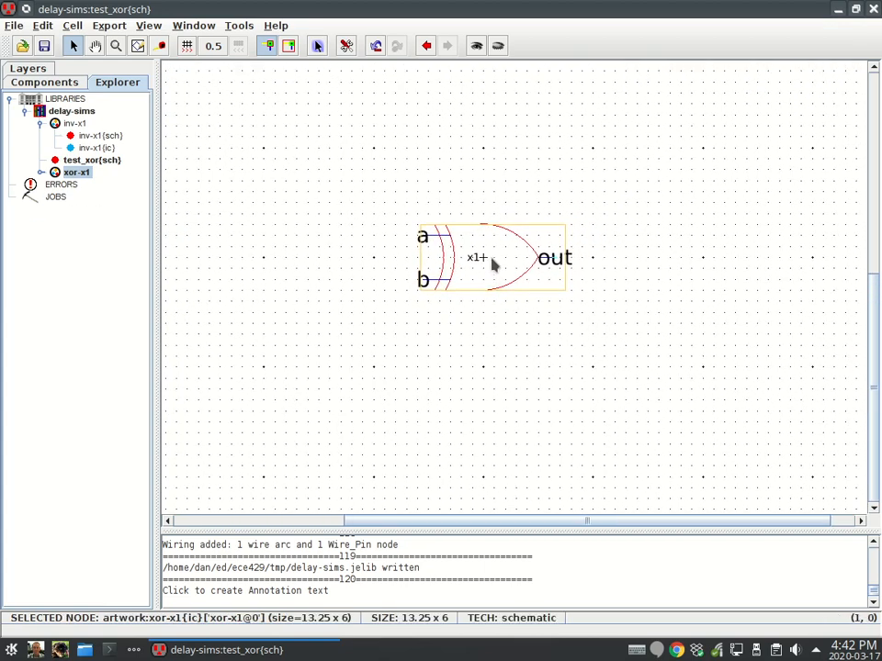
{"action": "left_click", "coordinate": [513, 376]}
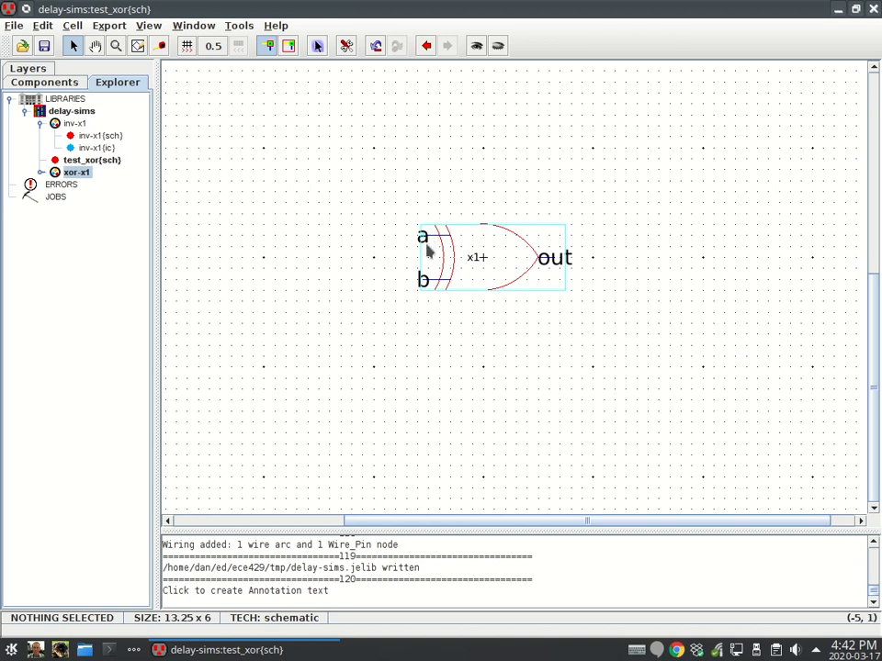
Place two inv-x1 inverters one above the other, to the left of the XOR gate.
{"action": "middle_click_drag", "start_coordinate": [491, 270], "coordinate": [549, 267]}
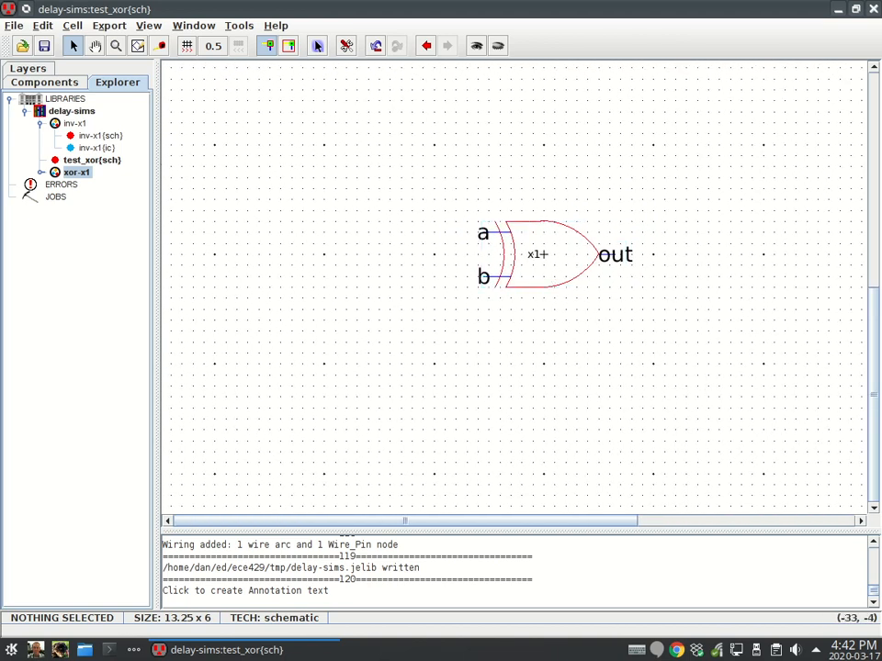
{"action": "left_click_drag", "start_coordinate": [70, 127], "coordinate": [317, 209]}
{"action": "left_click_drag", "start_coordinate": [76, 130], "coordinate": [307, 327]}
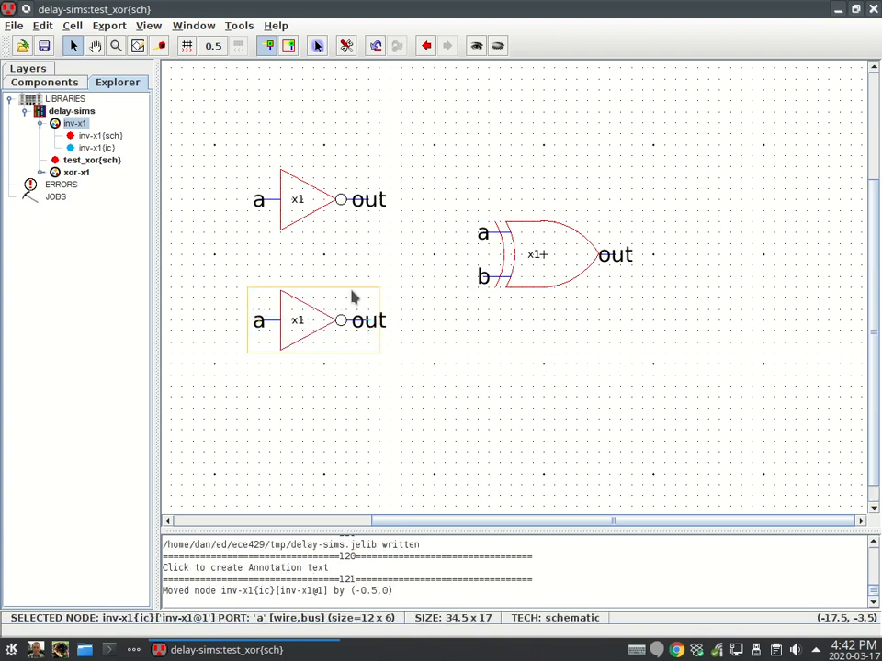
Wire the upper inverter's output to XOR input a and the lower inverter's output to XOR input b.
{"action": "left_click", "coordinate": [376, 211]}
{"action": "right_click_drag", "start_coordinate": [375, 210], "coordinate": [488, 244]}
{"action": "left_click", "coordinate": [363, 333]}
{"action": "right_click_drag", "start_coordinate": [363, 332], "coordinate": [479, 281]}
Move the lower inverter up by 1 unit and the XOR gate left by 1.5 units.
{"action": "left_click_drag", "start_coordinate": [306, 323], "coordinate": [309, 310]}
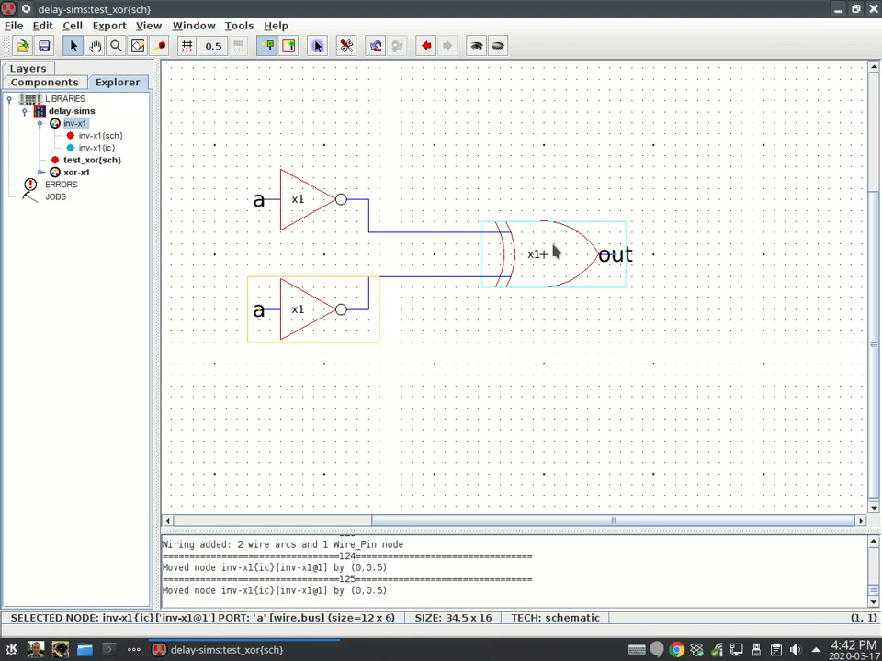
{"action": "mouse_move", "coordinate": [567, 258]}
{"action": "left_mouse_down"}
{"action": "mouse_move", "coordinate": [573, 254]}
{"action": "mouse_move", "coordinate": [555, 254]}
{"action": "left_mouse_up"}
{"action": "scroll", "coordinate": [611, 262], "scroll_direction": "up", "scroll_amount": 2, "text": "ctrl"}
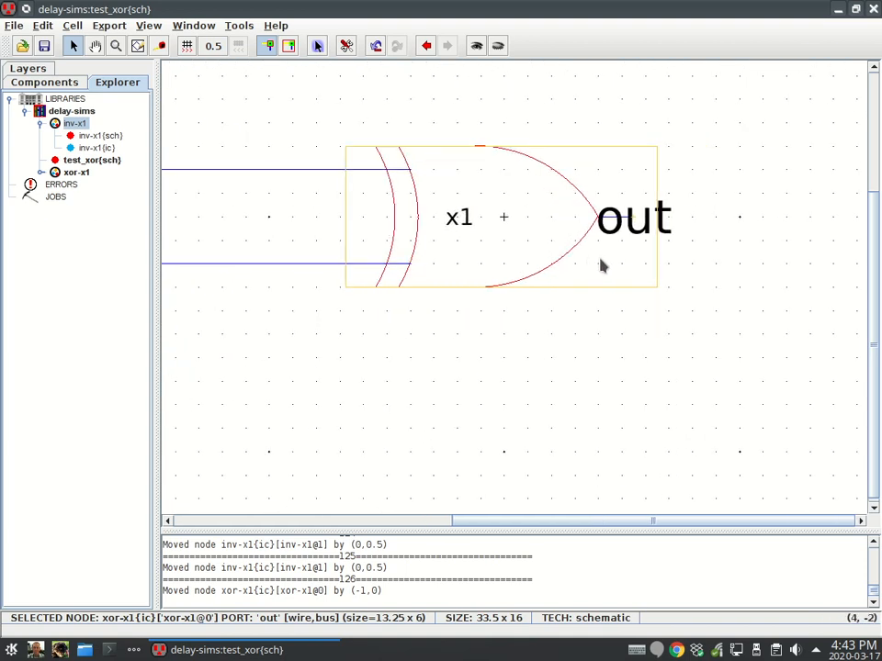
{"action": "left_click_drag", "start_coordinate": [560, 220], "coordinate": [549, 220]}
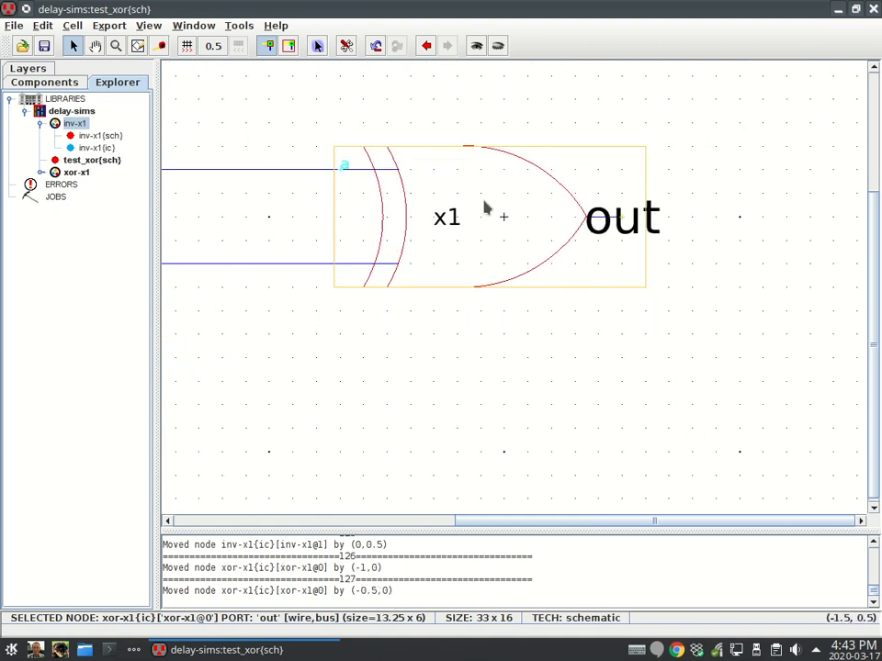
Set the grid alignment to 1 and, in the xor-x1 icon, nudge the x1 label left one unit and back.
{"action": "middle_click_drag", "start_coordinate": [293, 214], "coordinate": [592, 247]}
{"action": "left_click", "coordinate": [211, 46]}
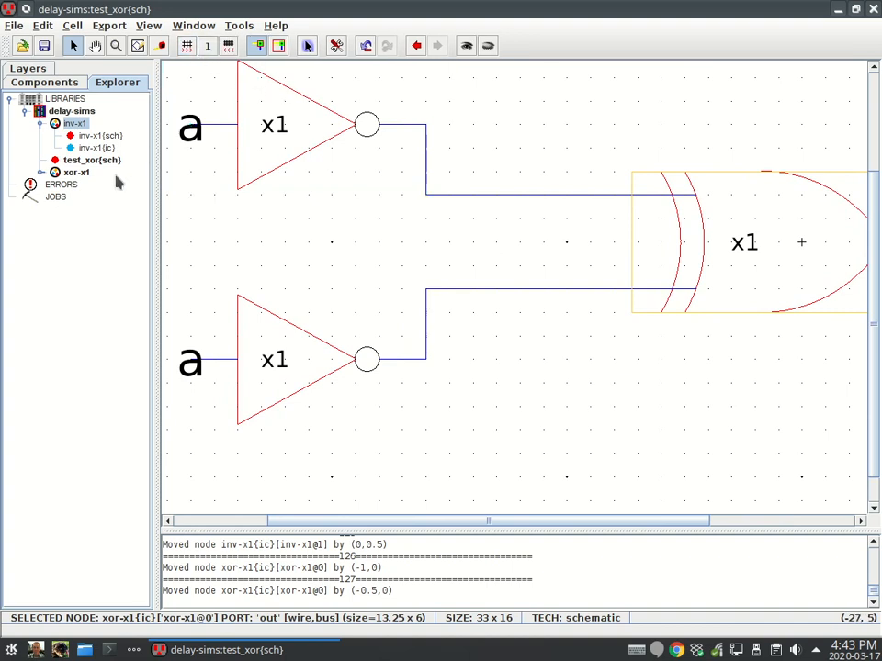
{"action": "double_click", "coordinate": [76, 171]}
{"action": "double_click", "coordinate": [83, 198]}
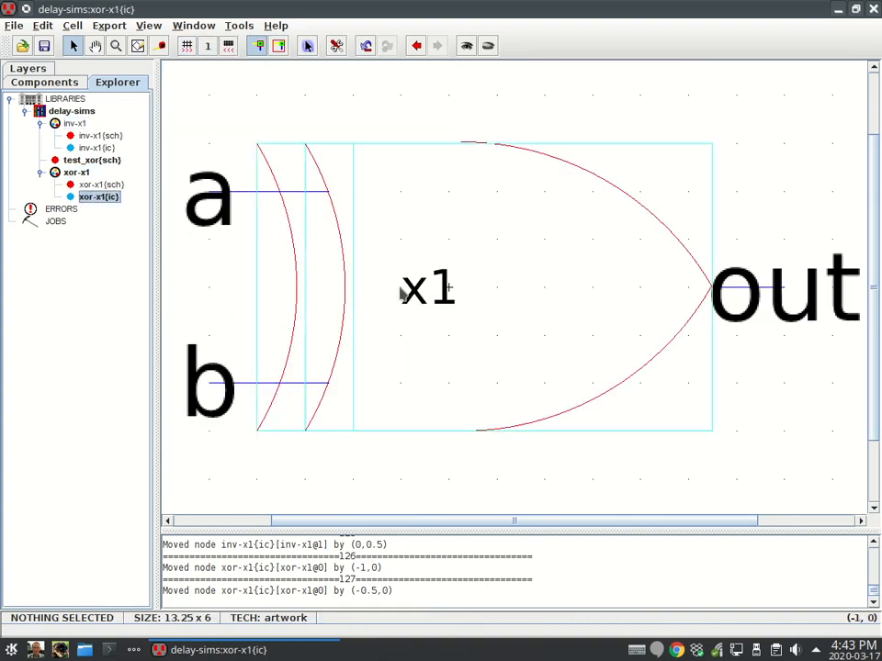
{"action": "left_click", "coordinate": [429, 288]}
{"action": "mouse_move", "coordinate": [429, 288]}
{"action": "left_mouse_down"}
{"action": "mouse_move", "coordinate": [386, 299]}
{"action": "mouse_move", "coordinate": [441, 298]}
{"action": "left_mouse_up"}
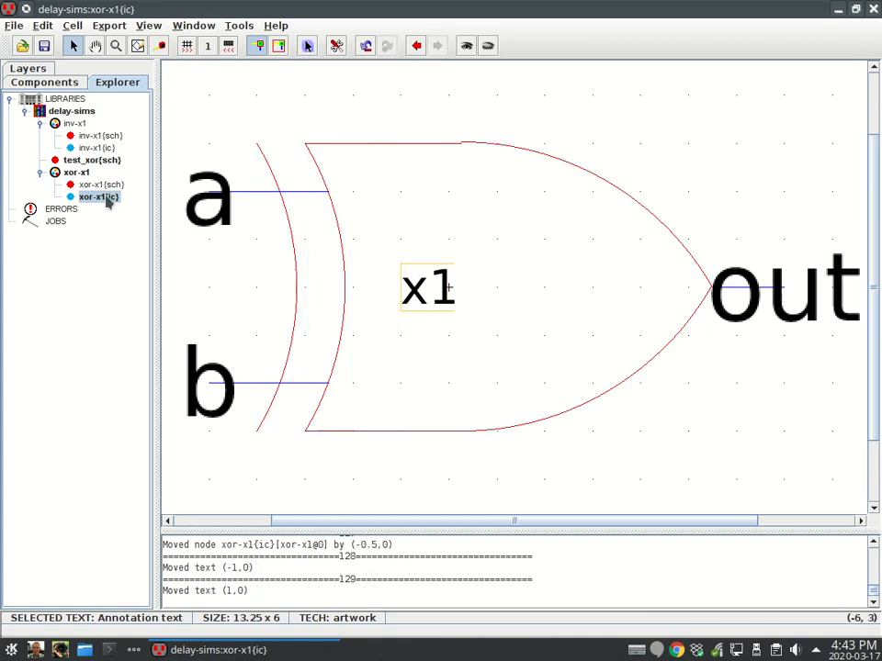
Save the delay-sims library and return to the test_xor schematic.
{"action": "key", "text": "ctrl+s"}
{"action": "double_click", "coordinate": [101, 160]}
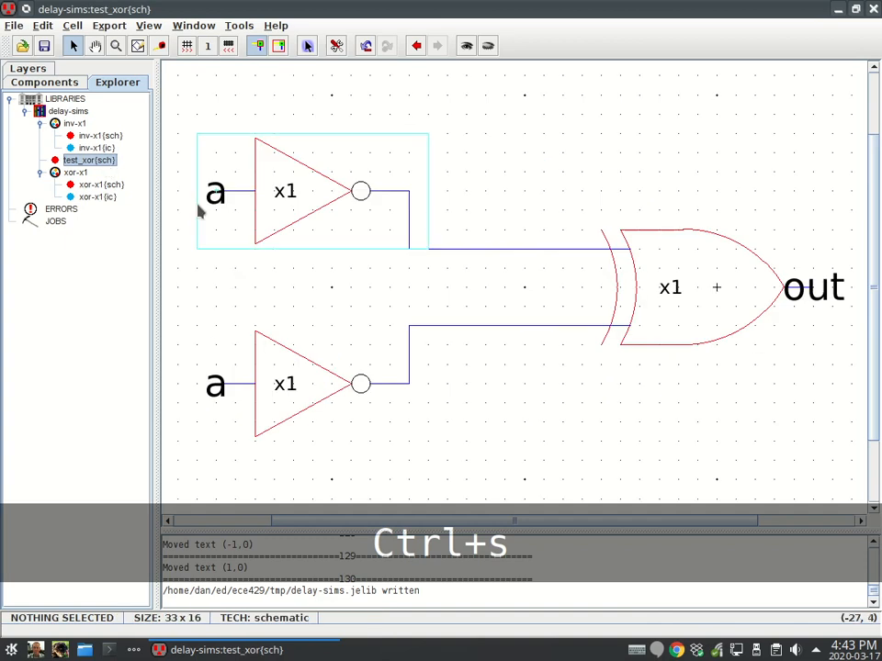
{"action": "scroll", "coordinate": [569, 281], "scroll_direction": "down", "scroll_amount": 2, "text": "ctrl"}
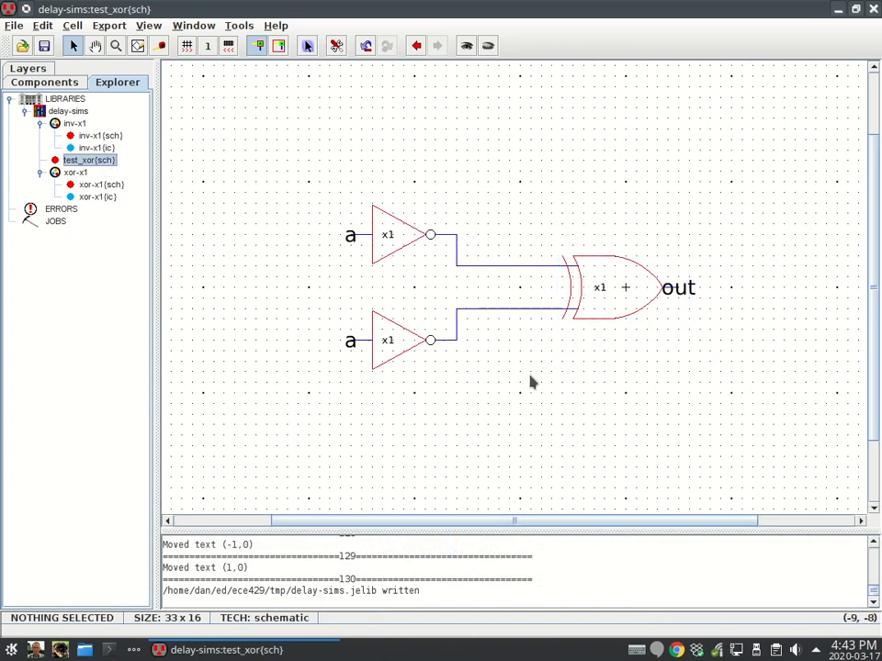
{"action": "middle_click_drag", "start_coordinate": [404, 241], "coordinate": [345, 228]}
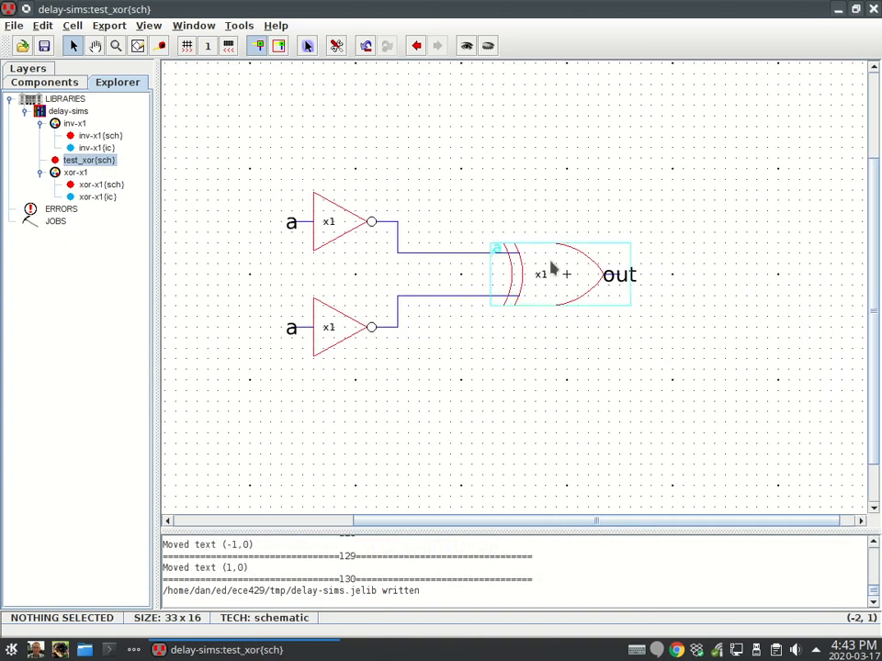
Name the upper XOR input wire a and the lower XOR input wire b.
{"action": "double_click", "coordinate": [439, 254]}
{"action": "type", "text": "a"}
{"action": "left_click", "coordinate": [321, 355]}
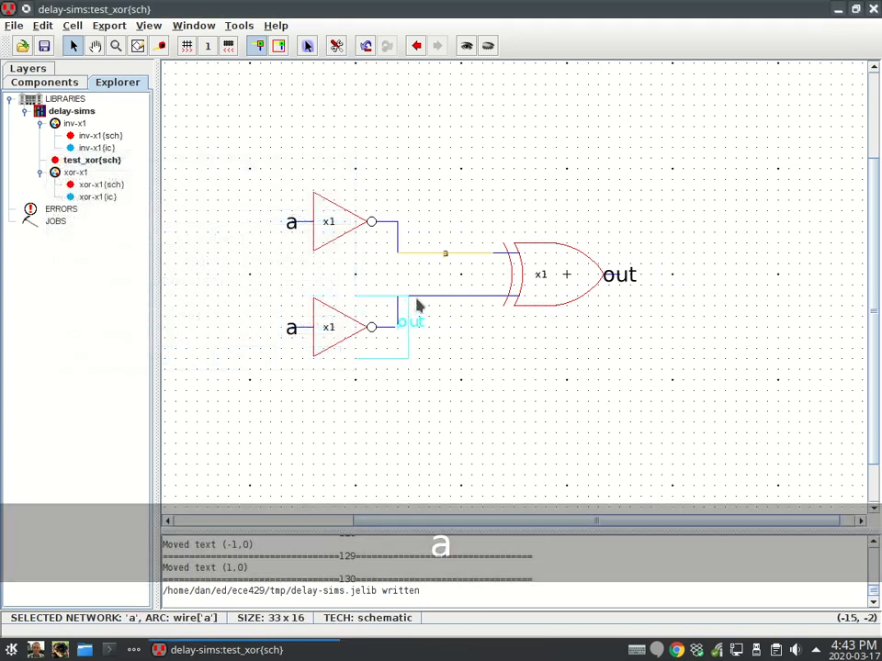
{"action": "double_click", "coordinate": [441, 300]}
{"action": "type", "text": "b"}
{"action": "left_click", "coordinate": [333, 356]}
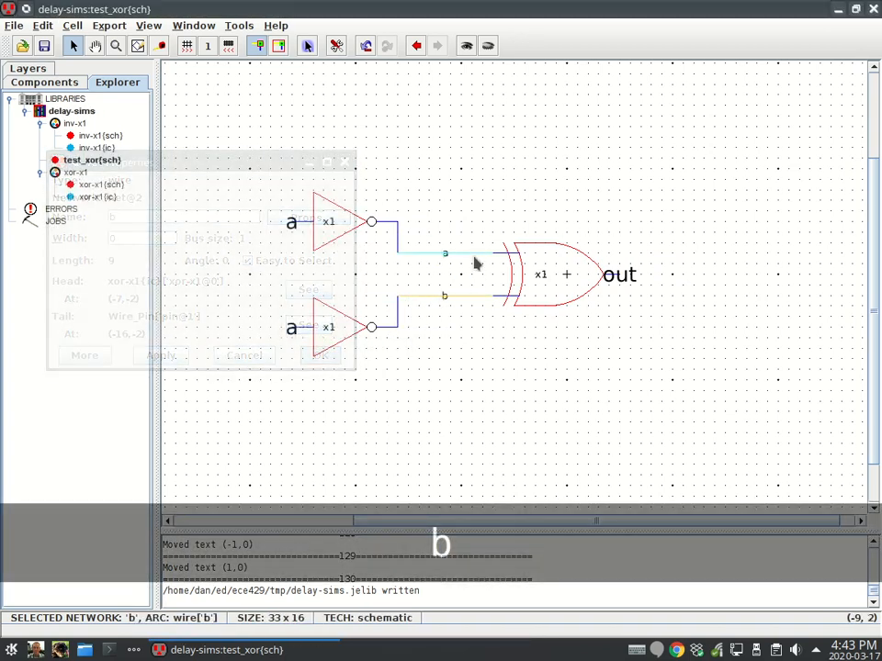
Place a third inv-x1 inverter to the right of the XOR gate and wire its input to the XOR output.
{"action": "middle_click_drag", "start_coordinate": [475, 311], "coordinate": [356, 315]}
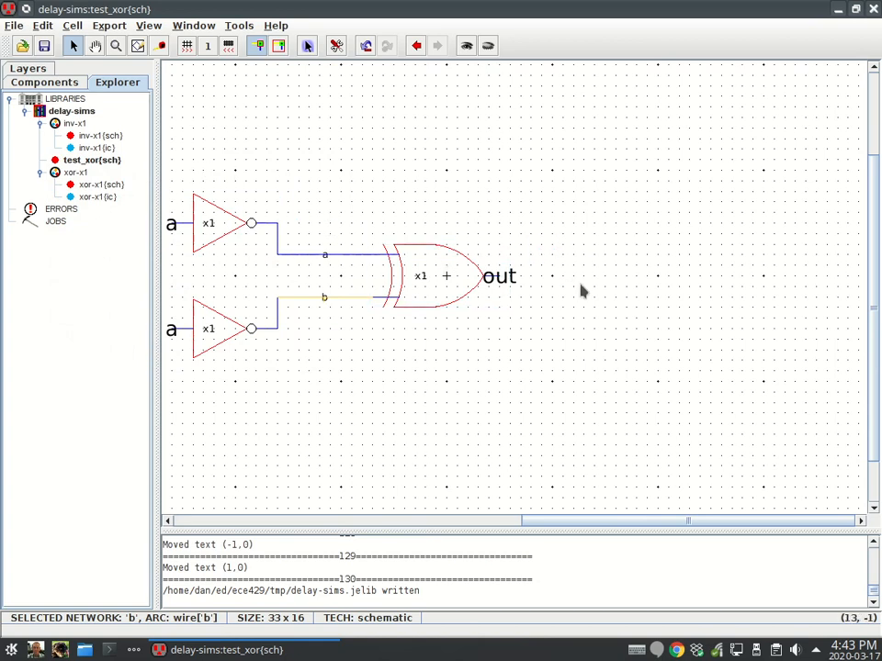
{"action": "left_click_drag", "start_coordinate": [72, 125], "coordinate": [646, 280]}
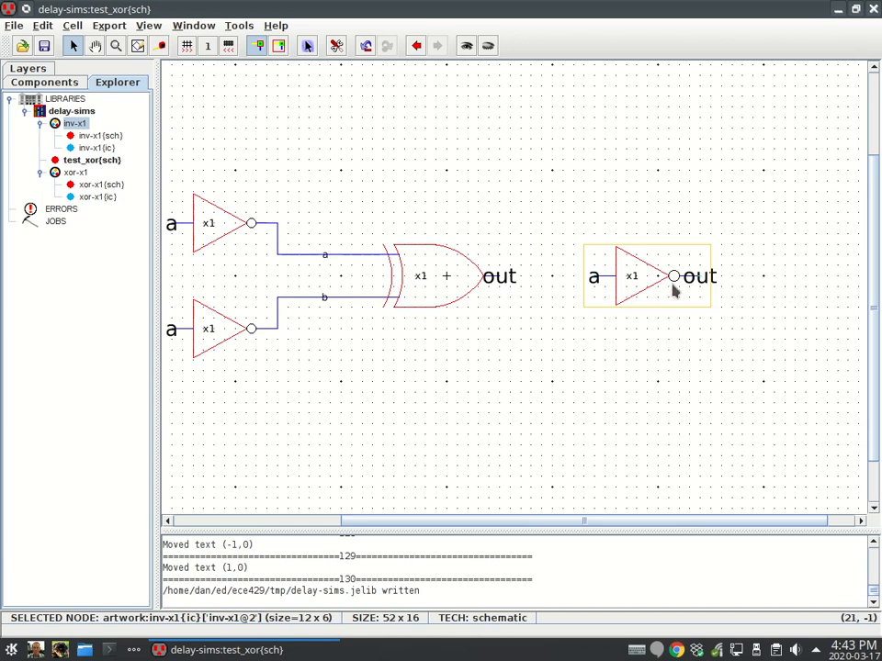
{"action": "left_click", "coordinate": [597, 279]}
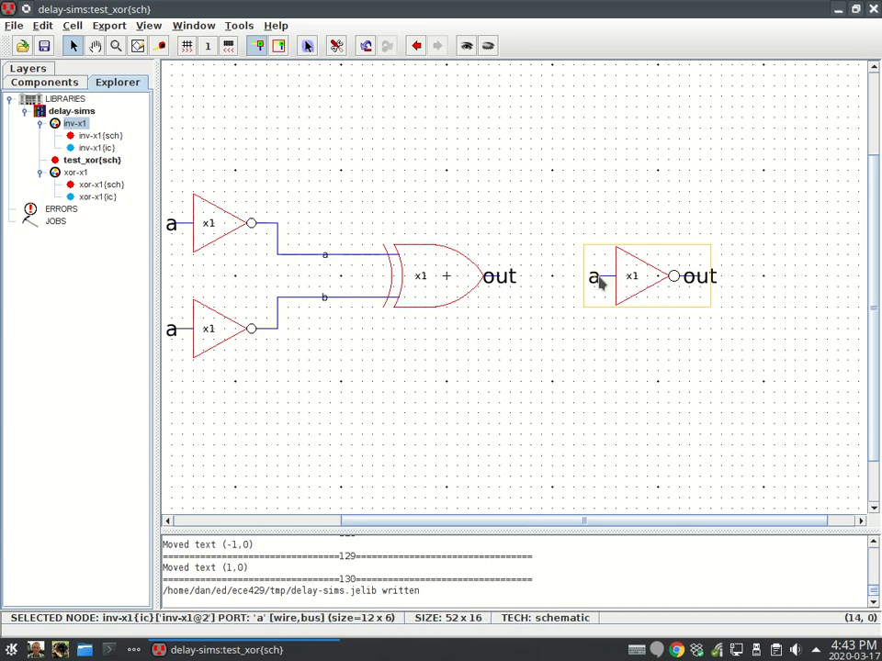
{"action": "right_click_drag", "start_coordinate": [598, 282], "coordinate": [498, 284]}
{"action": "left_click", "coordinate": [567, 325]}
Name the wire between the XOR gate and the output inverter out.
{"action": "double_click", "coordinate": [551, 283]}
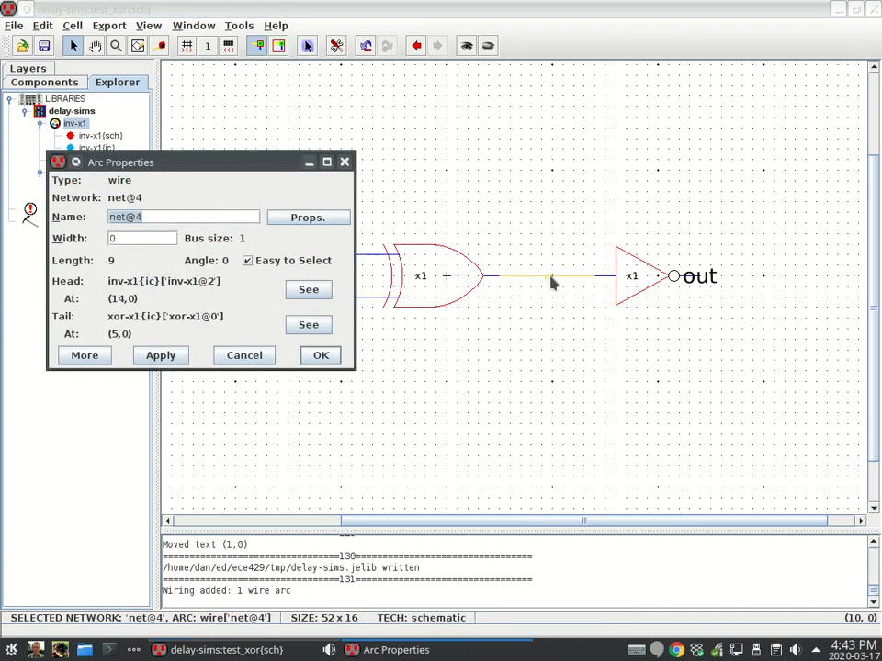
{"action": "type", "text": "out"}
{"action": "key", "text": "Return"}
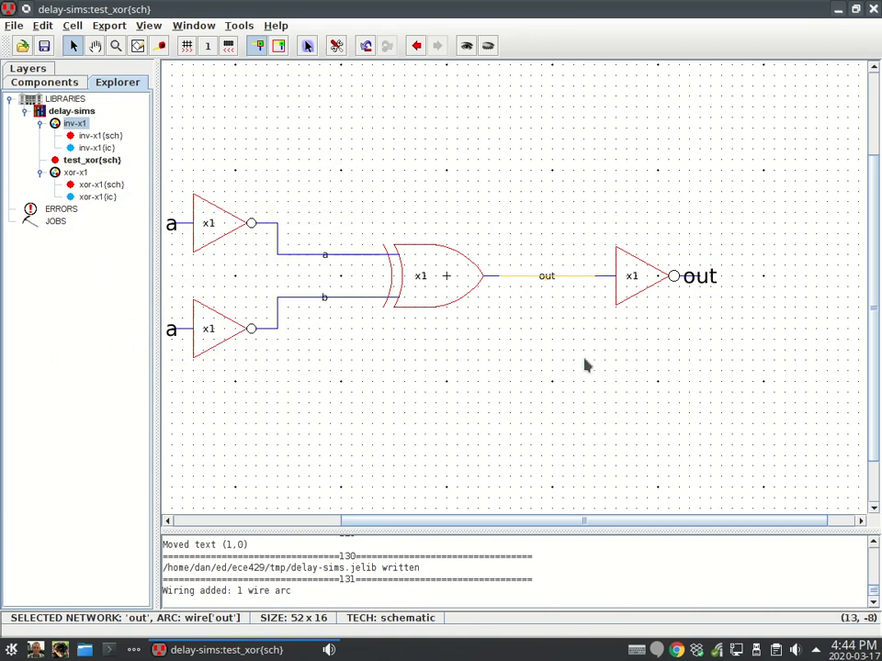
{"action": "key", "text": "s"}
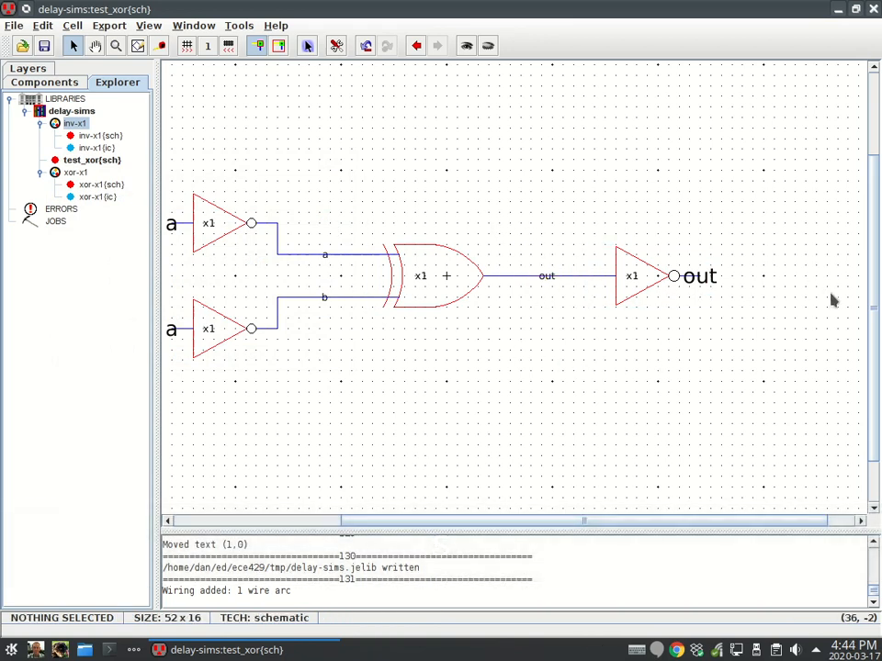
Rename the output inverter instance as inv-x1[3:0] to make it an array of four inverters.
{"action": "left_click", "coordinate": [658, 268]}
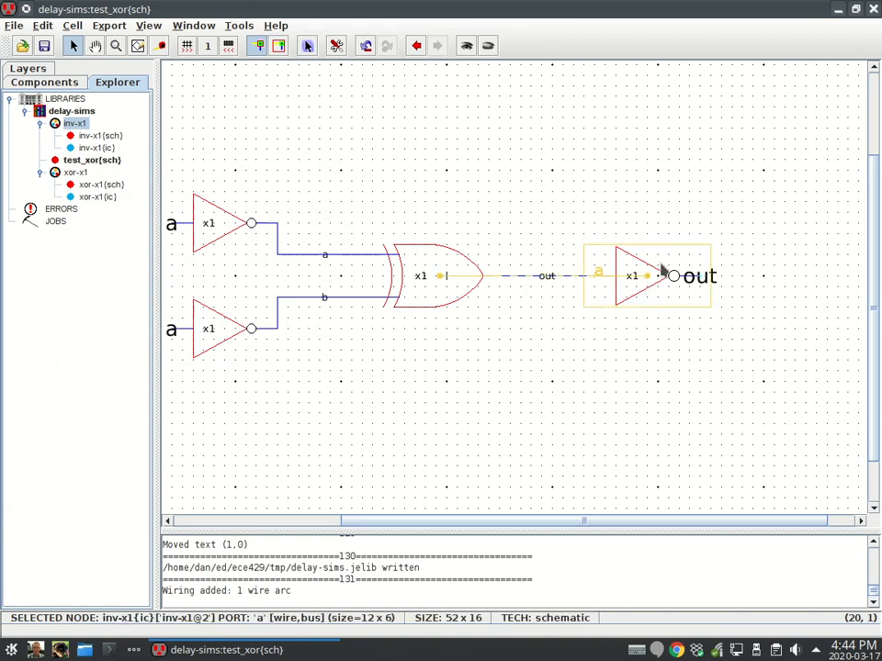
{"action": "left_click", "coordinate": [658, 262]}
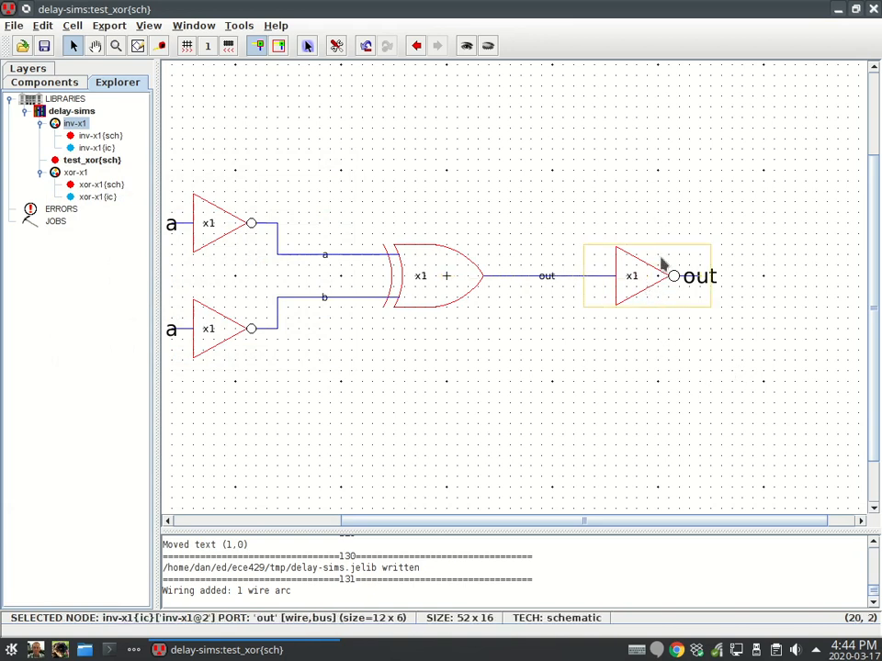
{"action": "key", "text": "ctrl+i"}
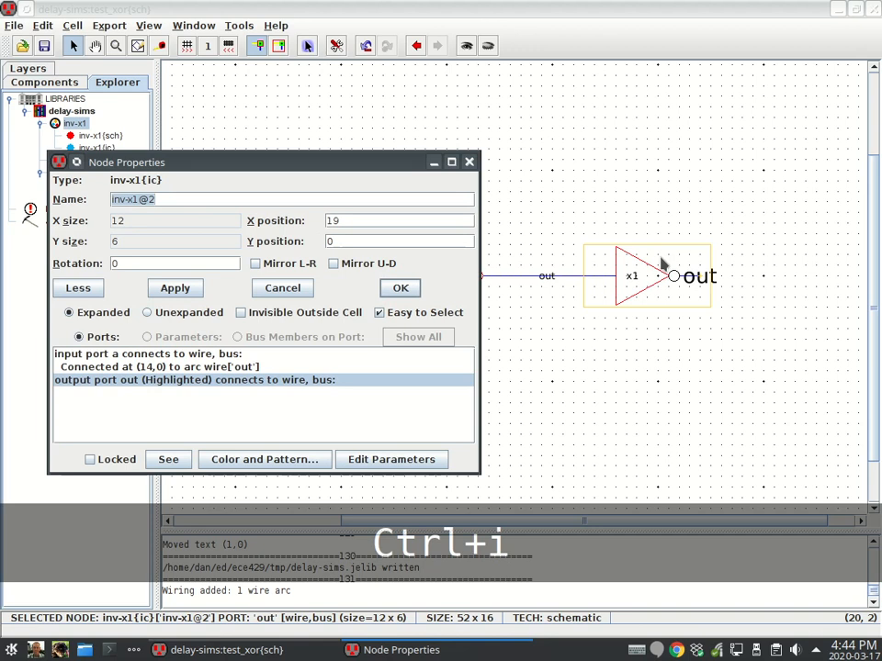
{"action": "left_click", "coordinate": [142, 198]}
{"action": "left_click_drag", "start_coordinate": [142, 197], "coordinate": [103, 198]}
{"action": "left_click", "coordinate": [171, 201]}
{"action": "left_click_drag", "start_coordinate": [151, 199], "coordinate": [135, 199]}
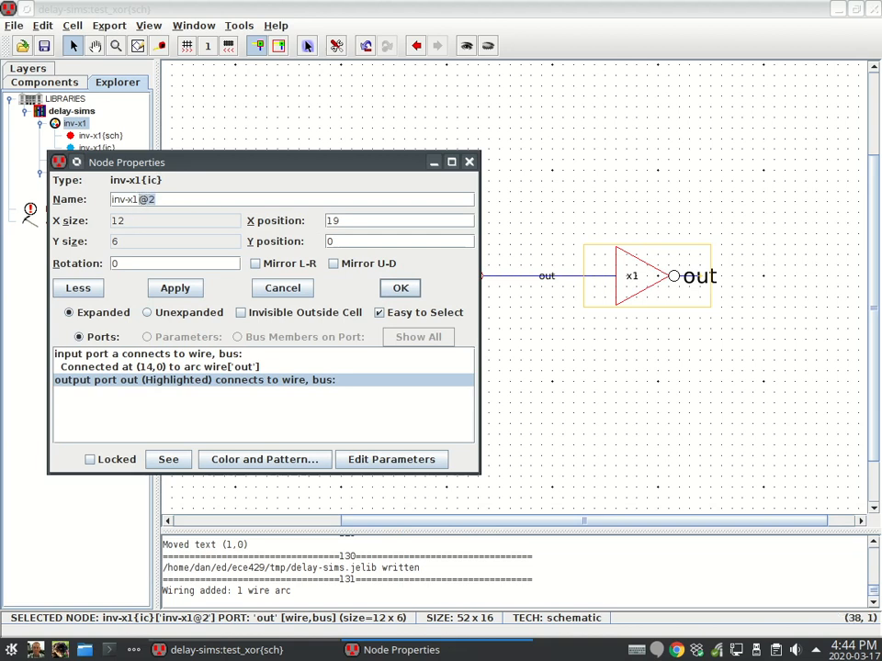
{"action": "key", "text": "BackSpace"}
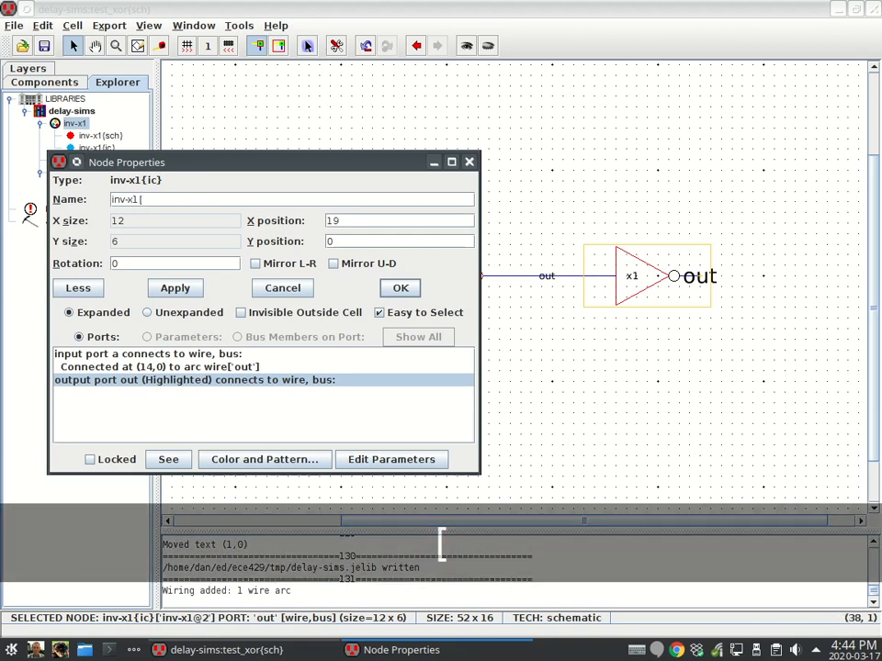
{"action": "type", "text": "[3:0]"}
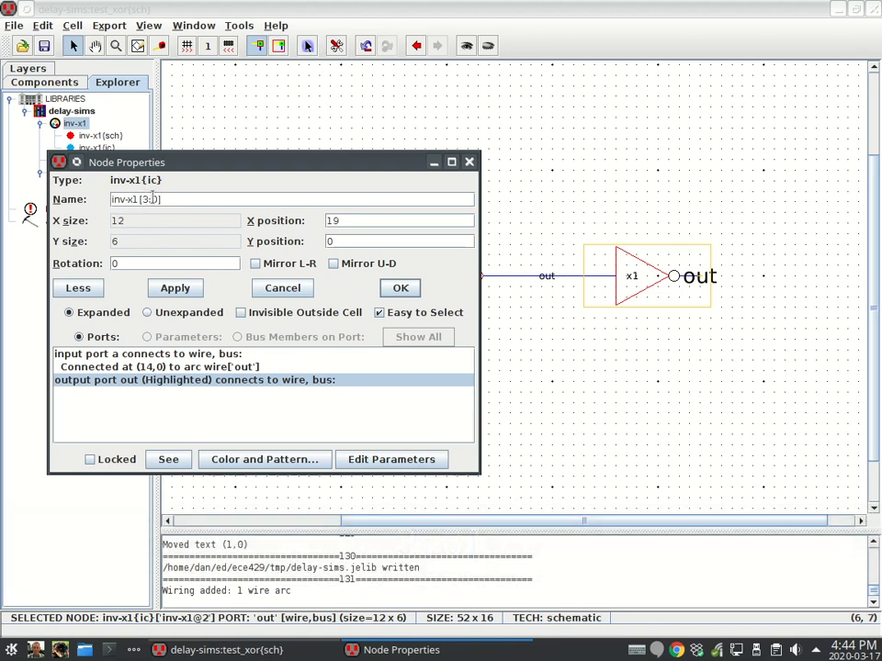
{"action": "left_click", "coordinate": [402, 290]}
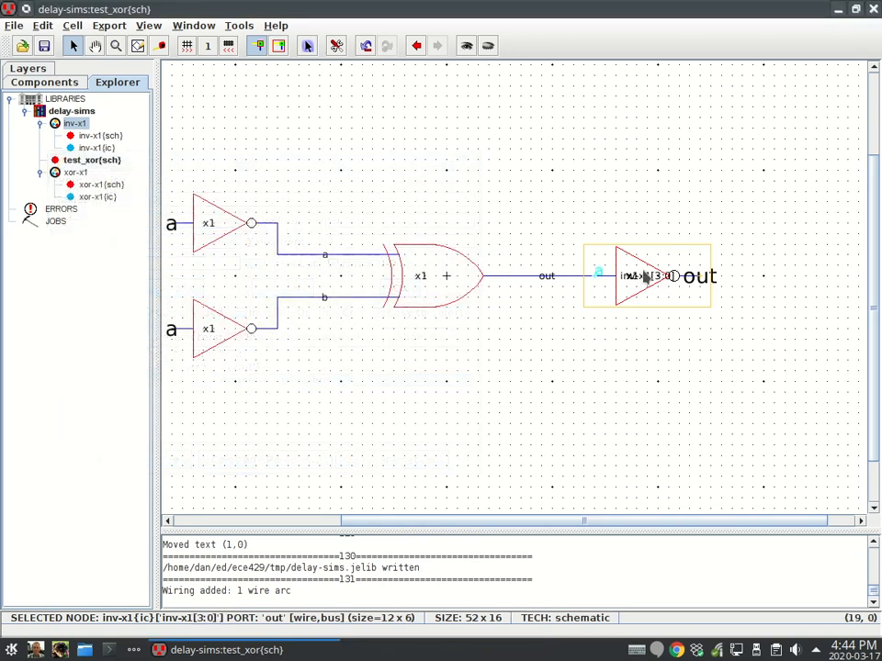
Move the inv-x1[3:0] name label off the output inverter to just above its symbol.
{"action": "left_click_drag", "start_coordinate": [638, 281], "coordinate": [638, 236]}
{"action": "left_click", "coordinate": [648, 271], "text": "ctrl"}
{"action": "left_click", "coordinate": [647, 281], "text": "ctrl"}
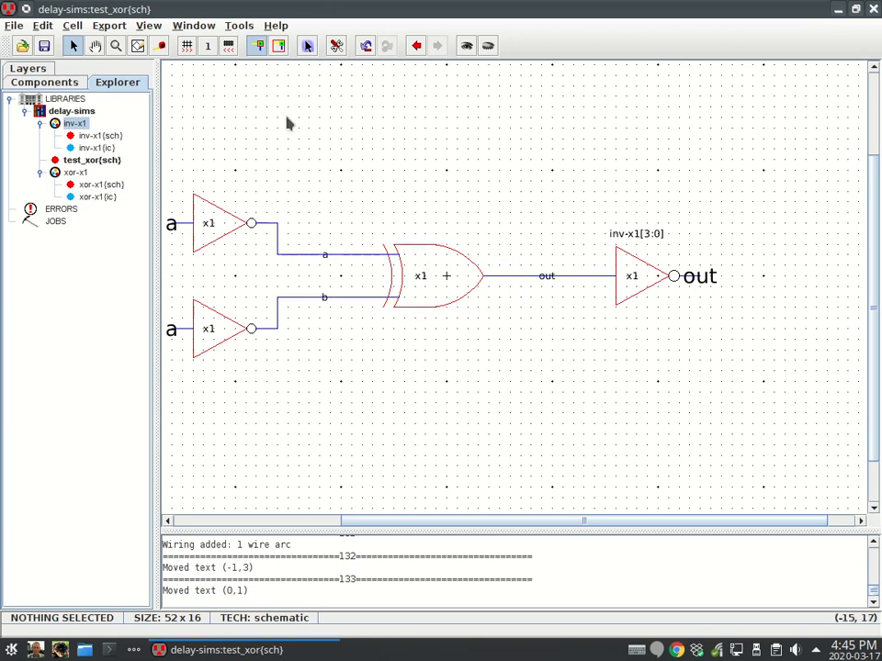
Place an annotation text above the XOR gate and change its wording to DUT.
{"action": "left_click", "coordinate": [66, 82]}
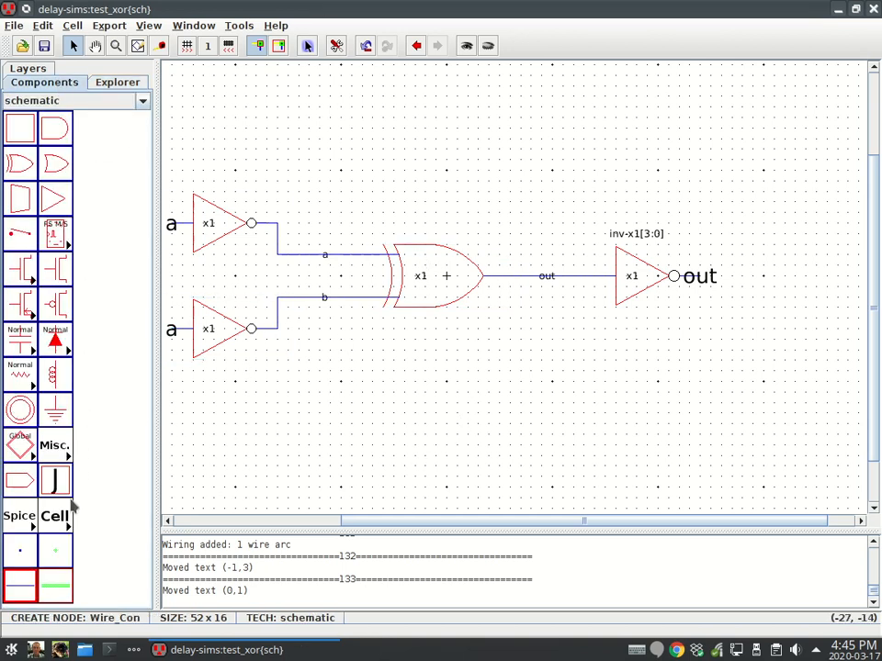
{"action": "left_click", "coordinate": [55, 445]}
{"action": "left_click", "coordinate": [144, 306]}
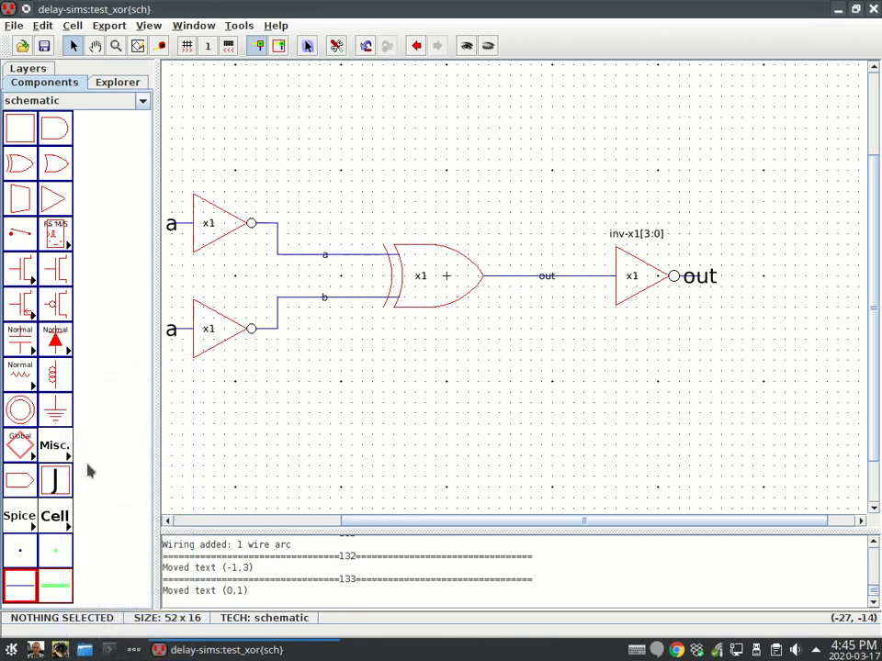
{"action": "left_click", "coordinate": [57, 448]}
{"action": "left_click", "coordinate": [146, 382]}
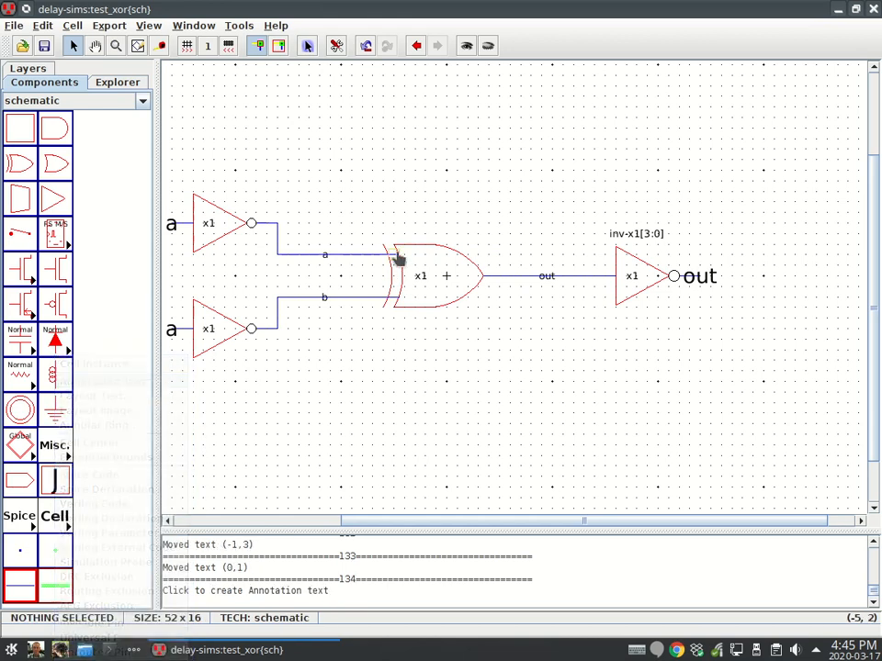
{"action": "left_click", "coordinate": [427, 215]}
{"action": "double_click", "coordinate": [425, 216]}
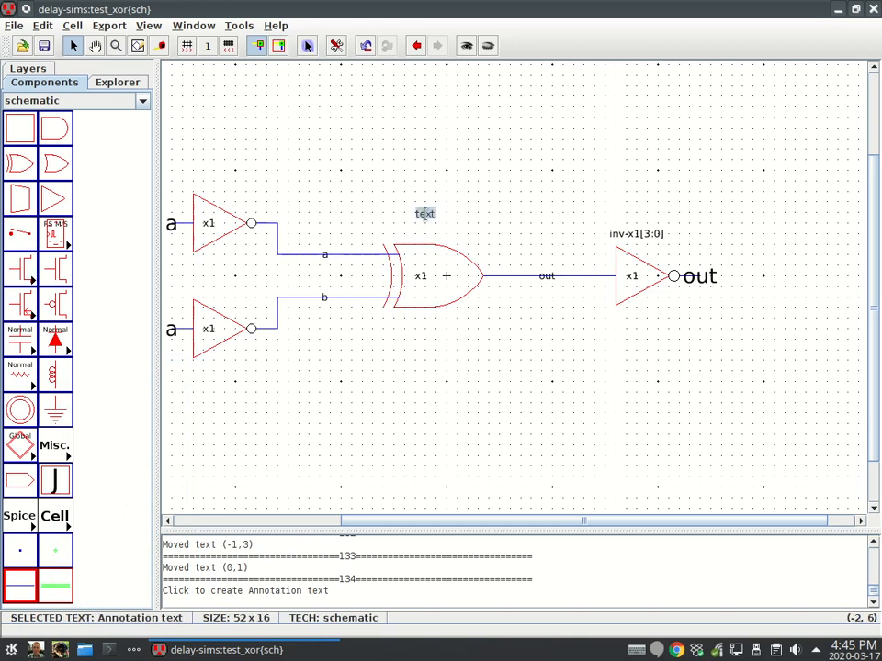
{"action": "type", "text": "DUT"}
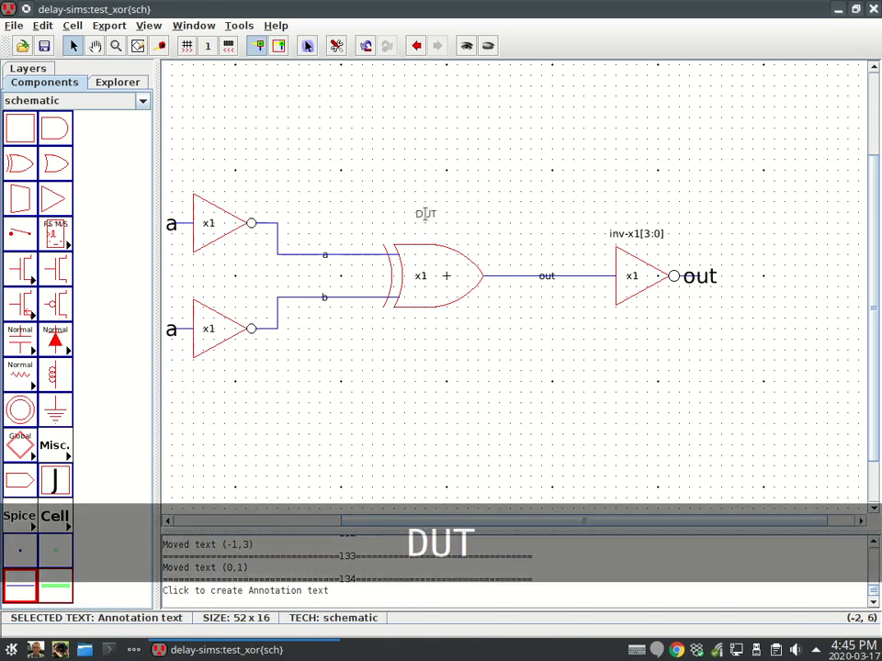
{"action": "left_click", "coordinate": [507, 203]}
Set the DUT annotation's color to blue and try to set its point size to 25.
{"action": "left_click", "coordinate": [425, 214]}
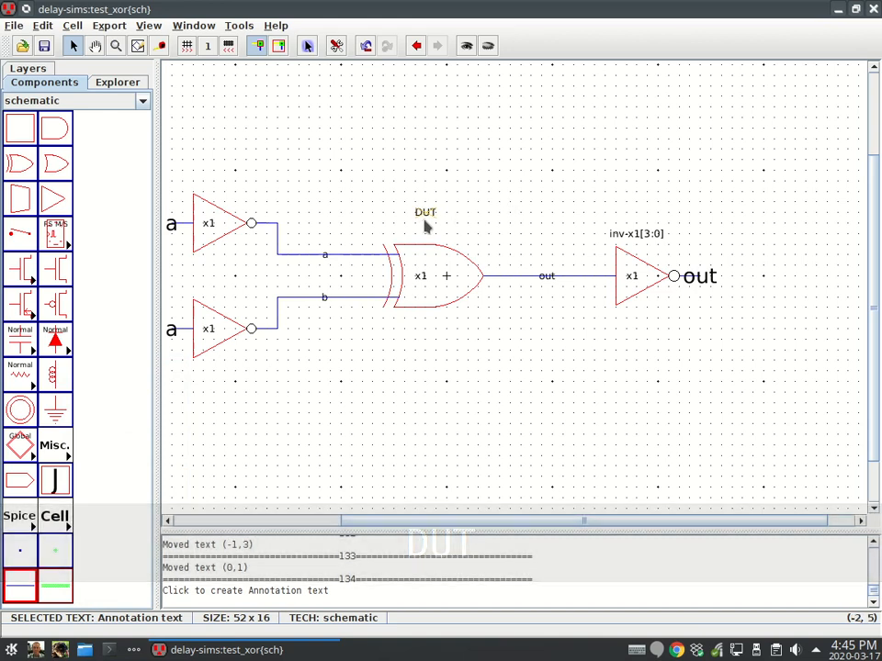
{"action": "key", "text": "ctrl+i"}
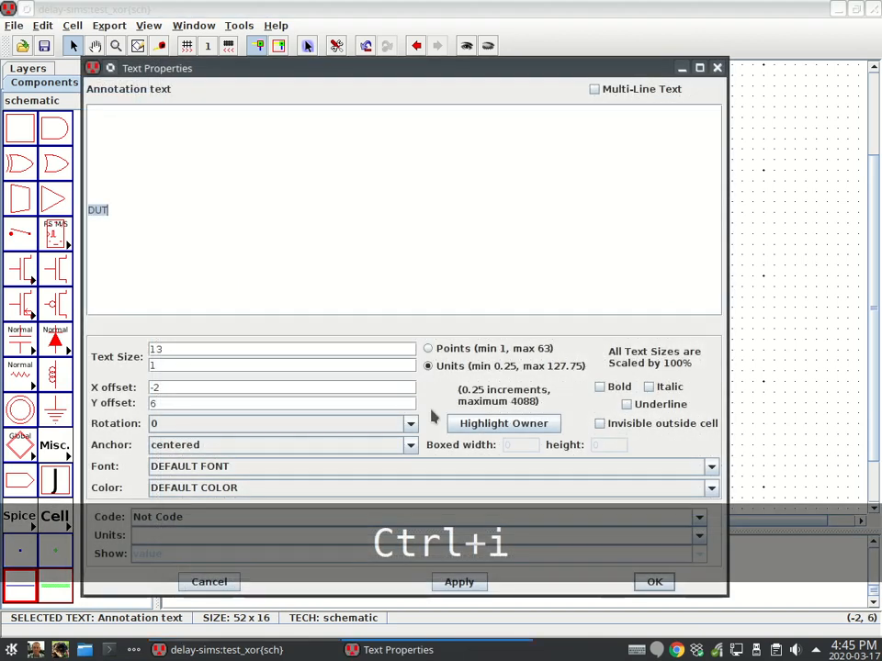
{"action": "left_click", "coordinate": [421, 488]}
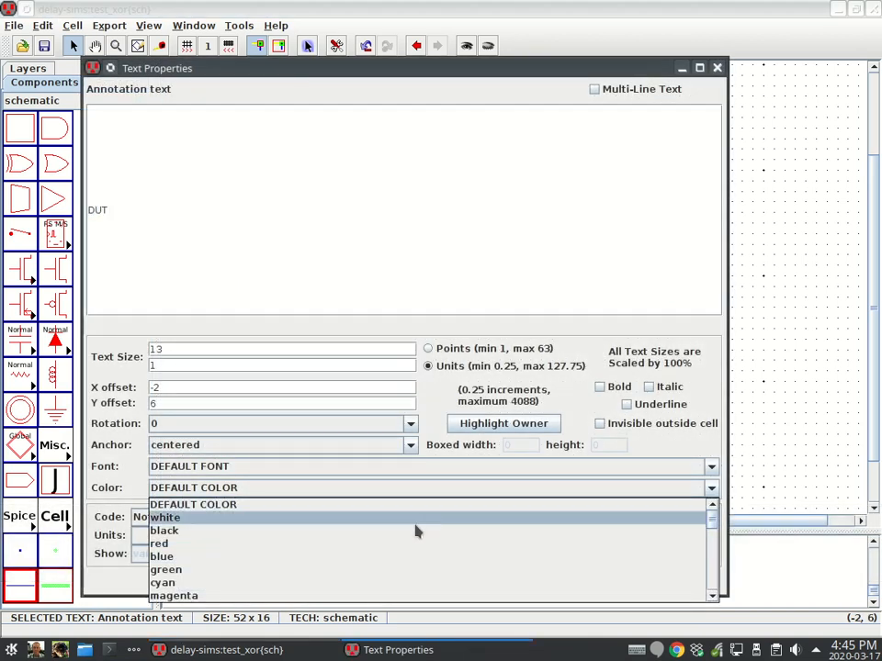
{"action": "left_click", "coordinate": [411, 556]}
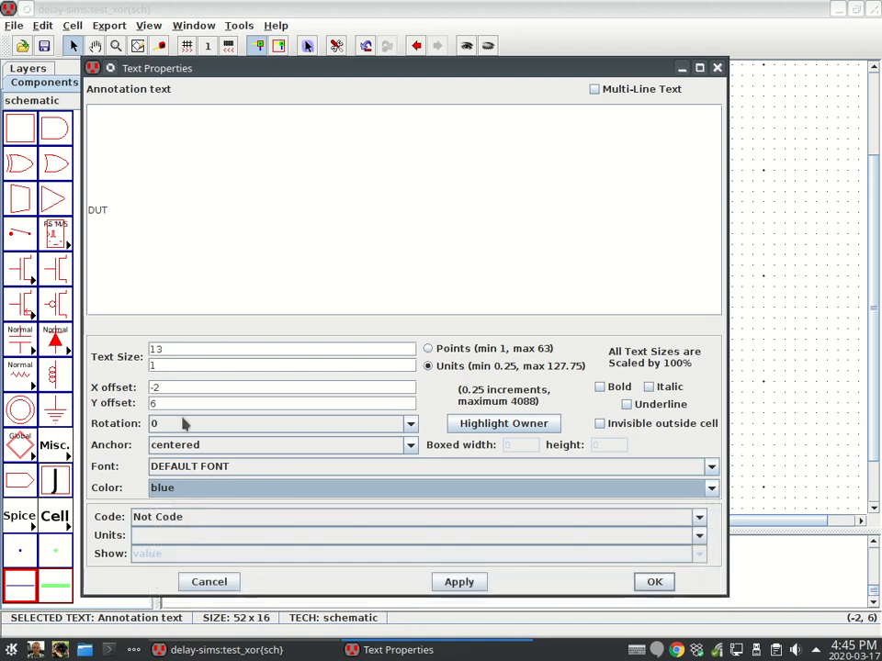
{"action": "left_click_drag", "start_coordinate": [169, 350], "coordinate": [96, 339]}
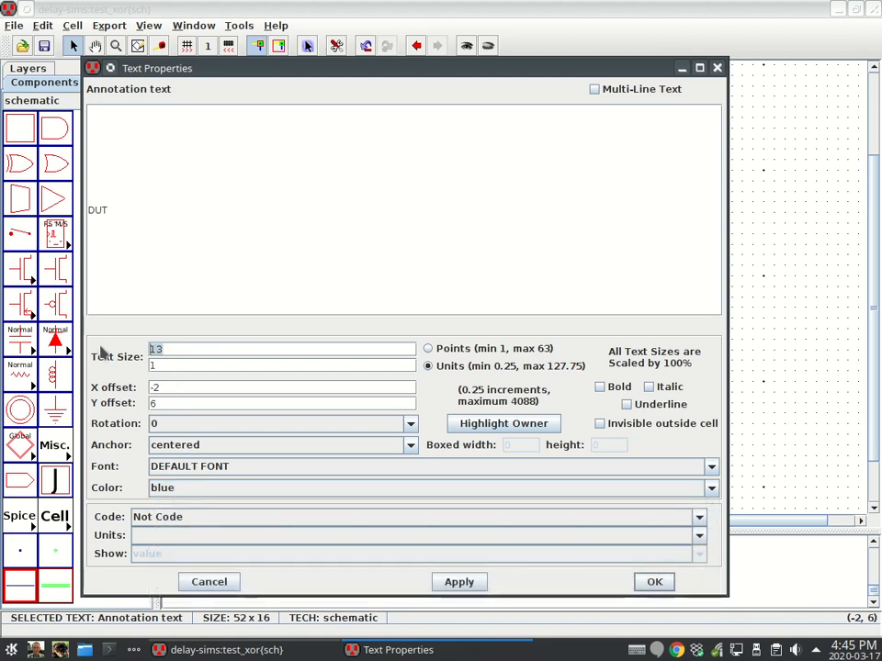
{"action": "type", "text": "25"}
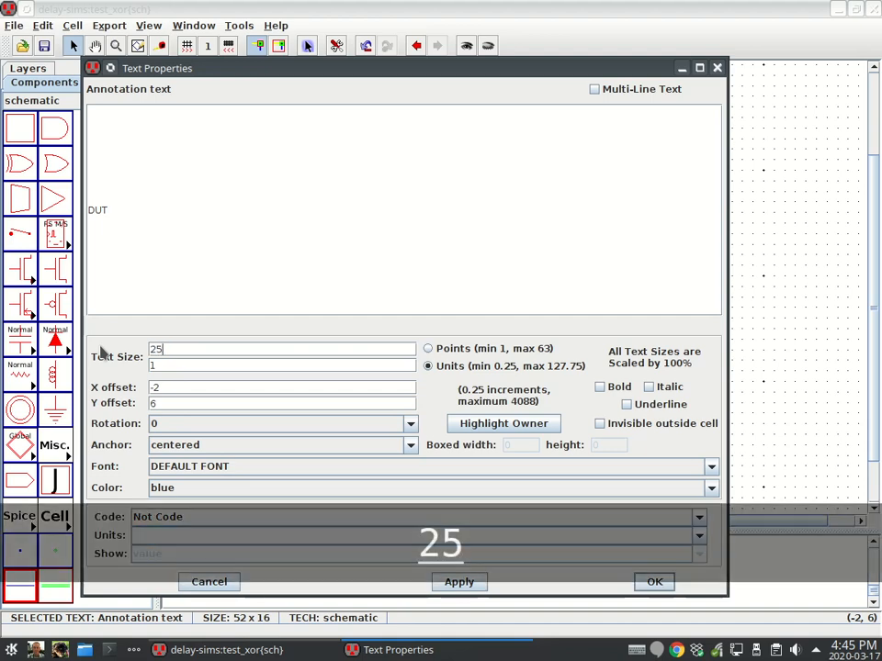
{"action": "key", "text": "Return"}
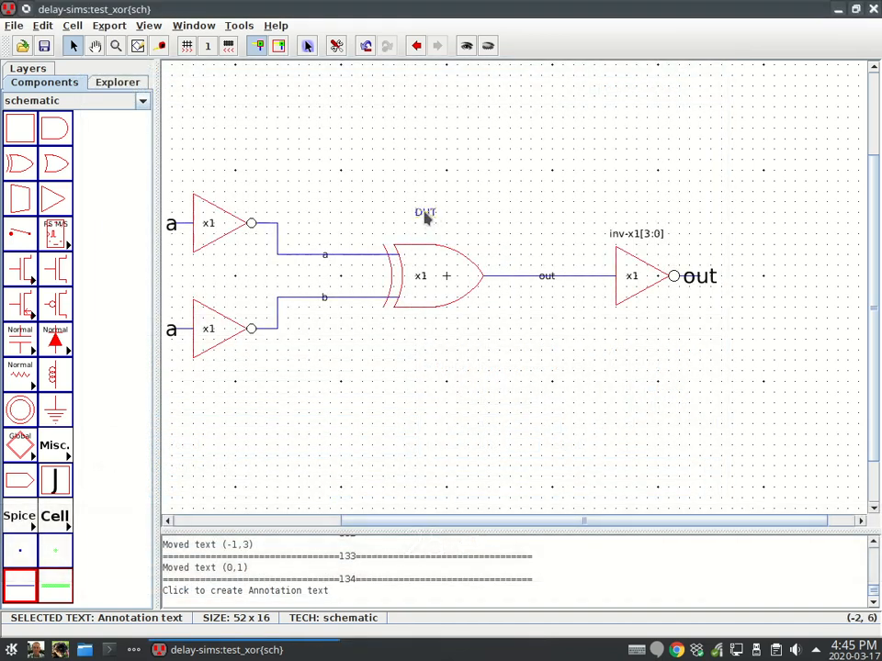
Try once more to give the blue DUT annotation a point size of 25.
{"action": "key", "text": "ctrl+i"}
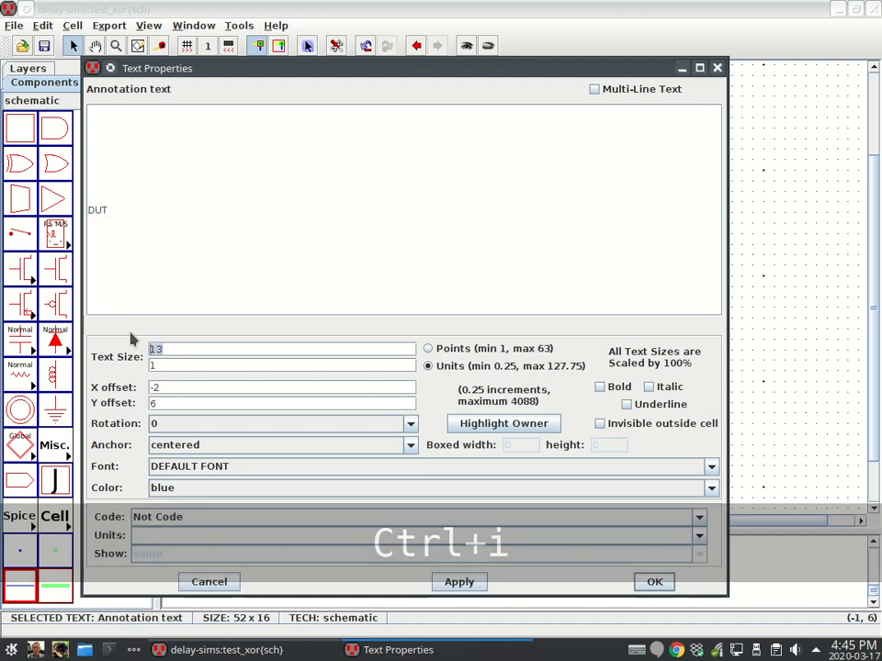
{"action": "type", "text": "25"}
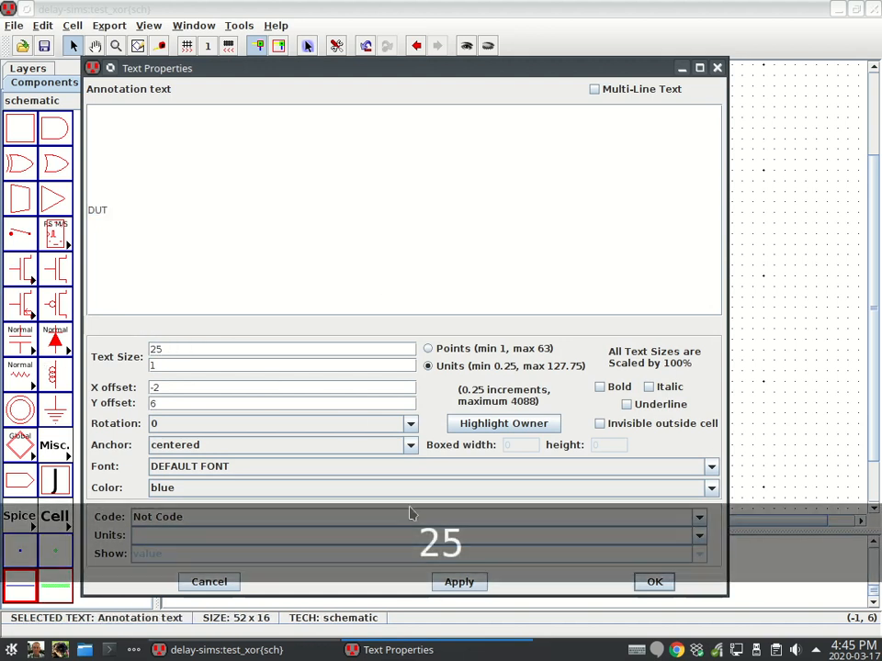
{"action": "left_click", "coordinate": [653, 582]}
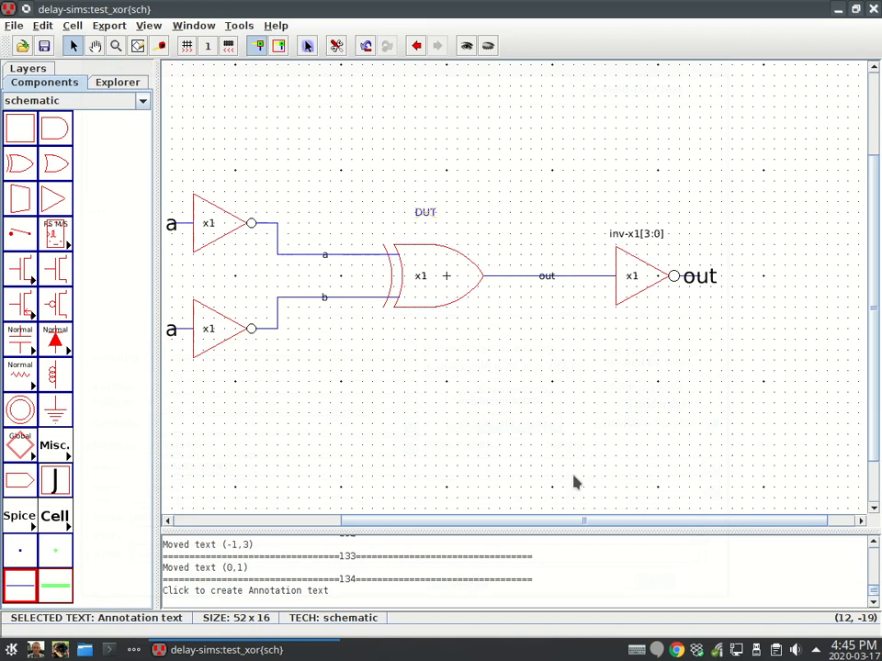
Set the DUT annotation's text size to 3 units.
{"action": "key", "text": "ctrl+i"}
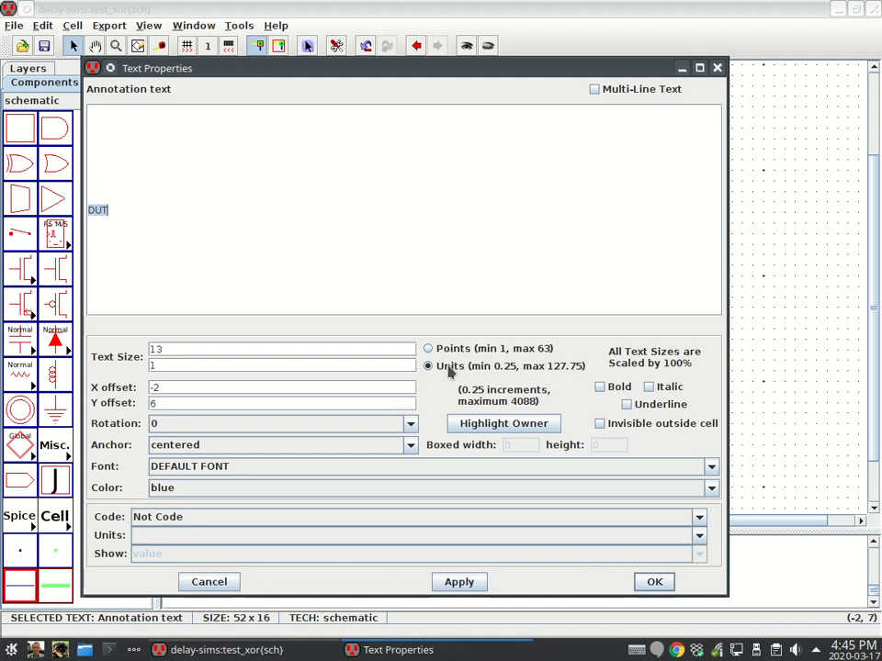
{"action": "left_click_drag", "start_coordinate": [168, 366], "coordinate": [137, 365]}
{"action": "type", "text": "3"}
{"action": "left_click", "coordinate": [654, 581]}
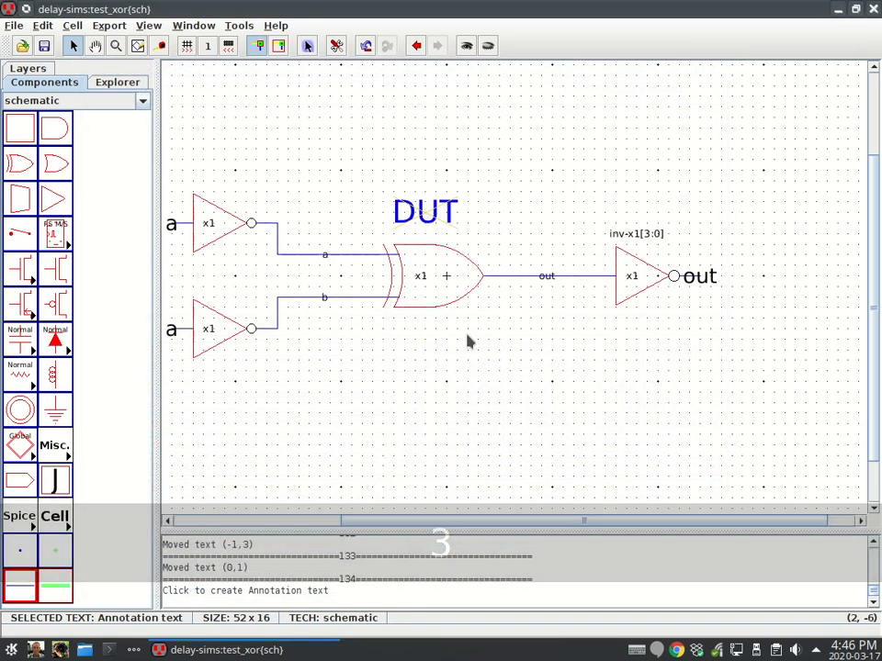
{"action": "left_click", "coordinate": [515, 368]}
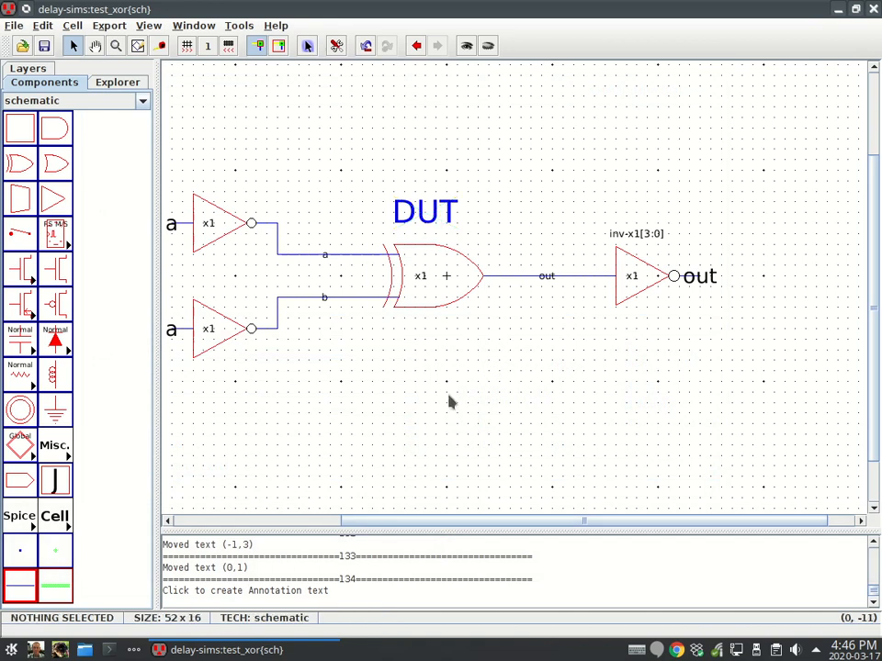
Place a Spice Pulse source just below the lower input inverter.
{"action": "scroll", "coordinate": [453, 316], "scroll_direction": "down", "scroll_amount": 4, "text": "ctrl"}
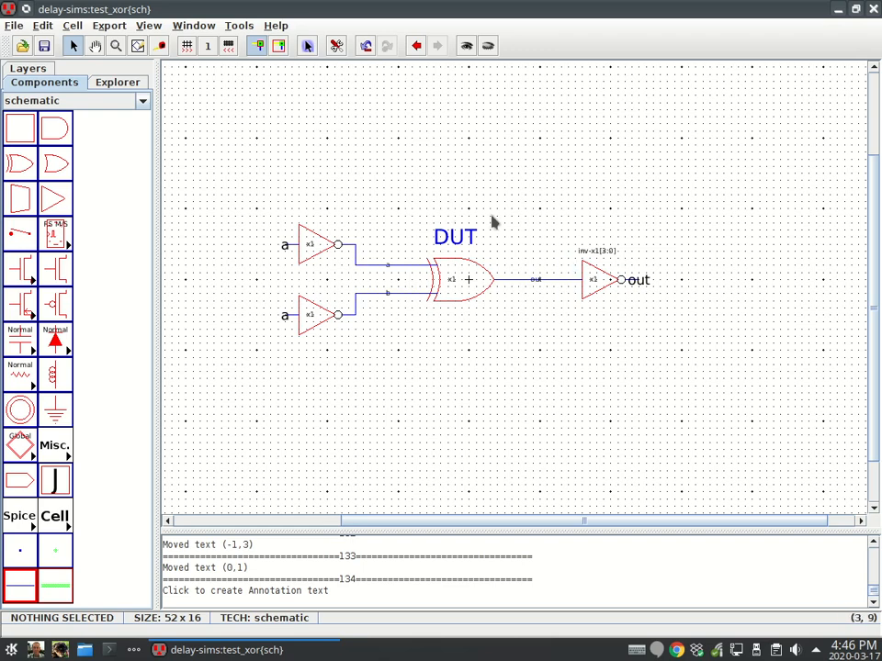
{"action": "middle_click_drag", "start_coordinate": [458, 300], "coordinate": [553, 248]}
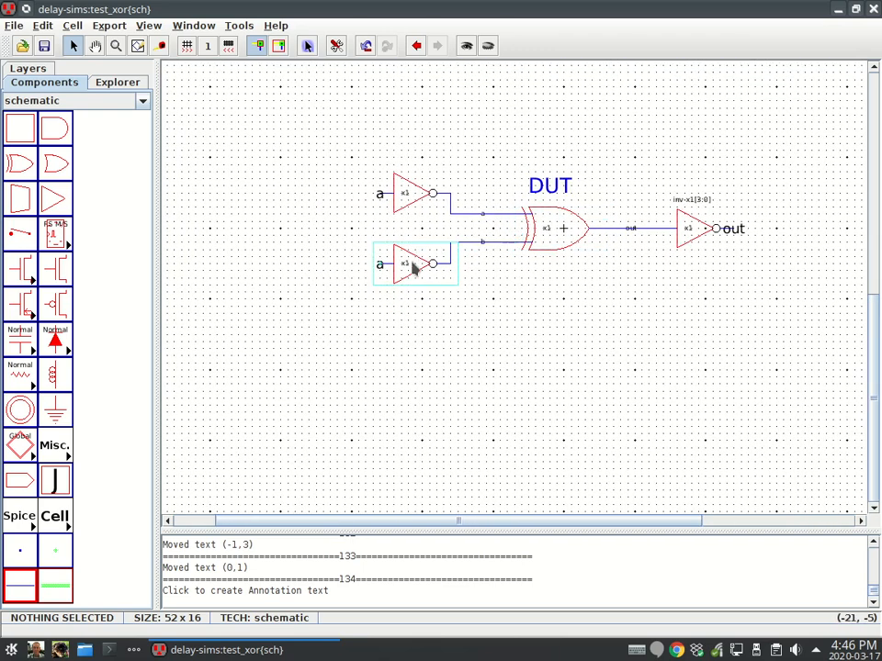
{"action": "left_click", "coordinate": [25, 524]}
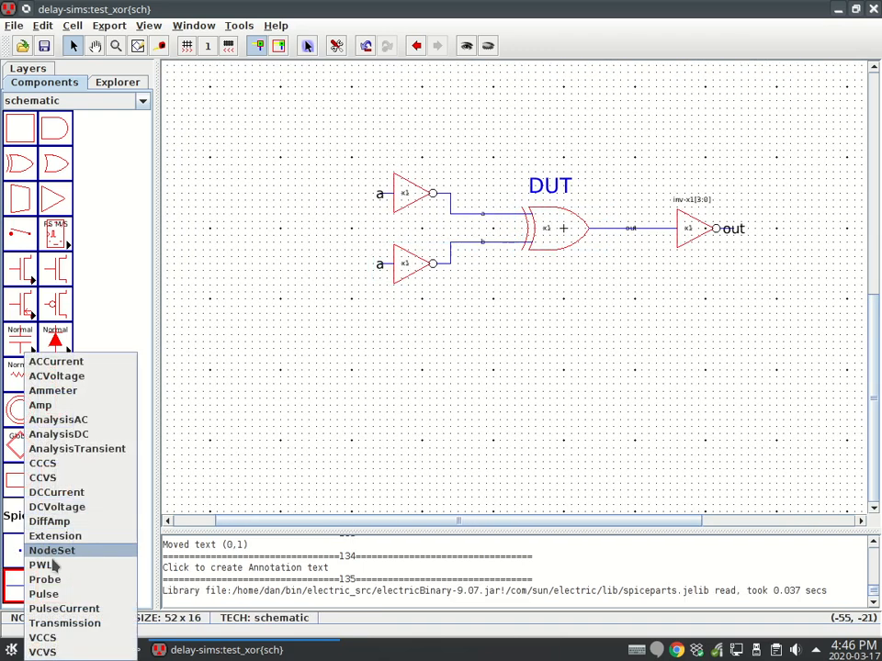
{"action": "left_click", "coordinate": [59, 595]}
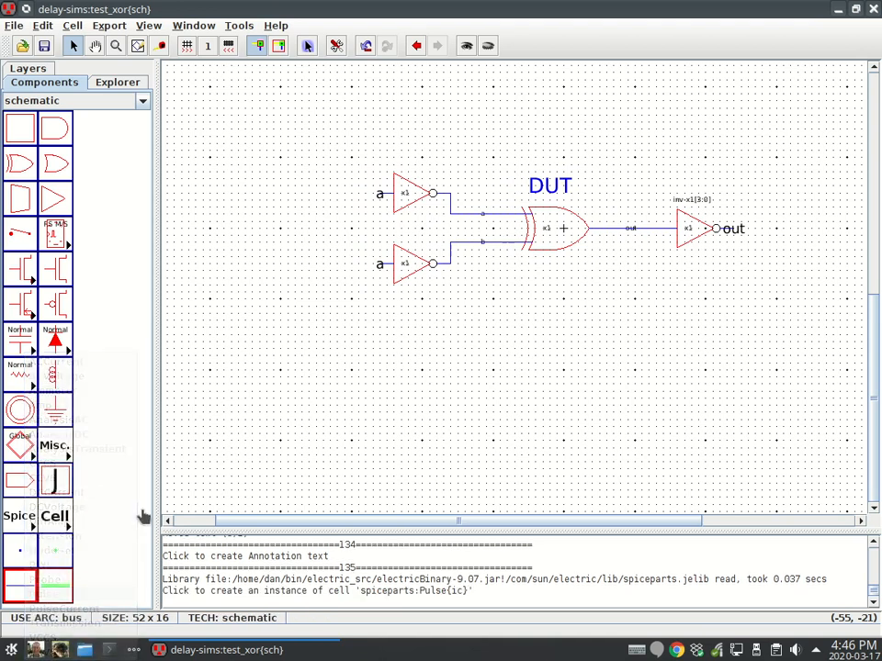
{"action": "left_click", "coordinate": [352, 318]}
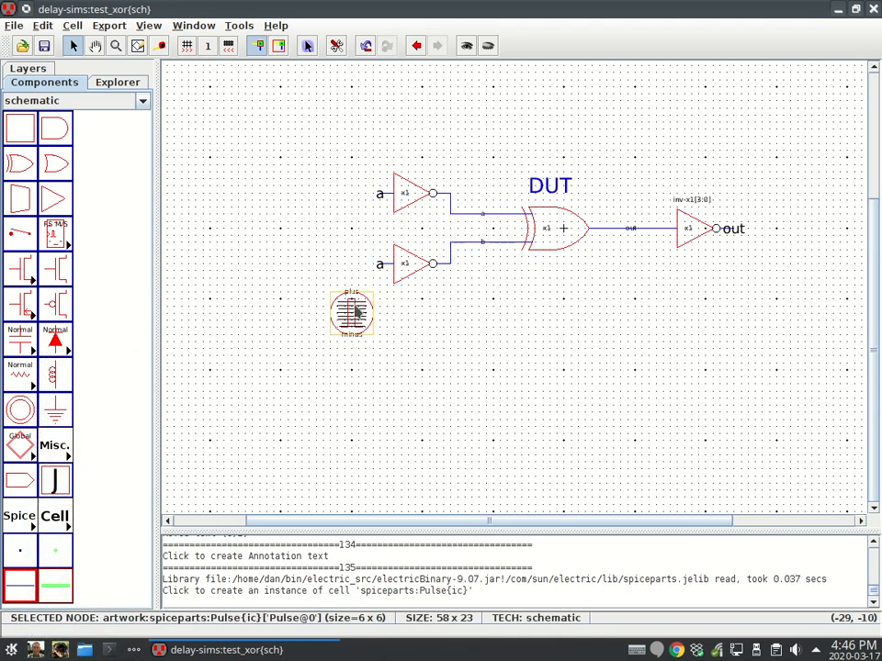
{"action": "left_click", "coordinate": [33, 525]}
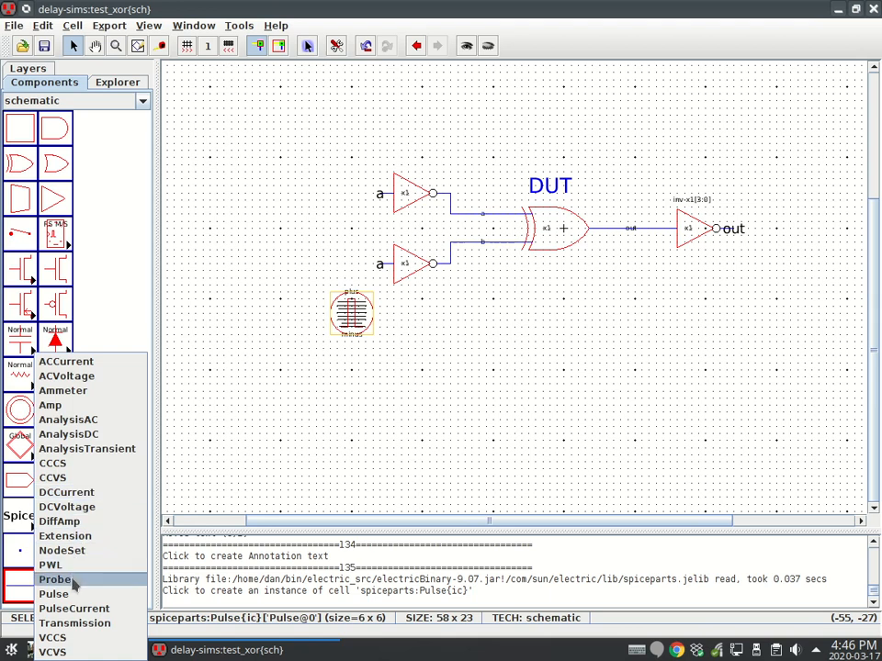
{"action": "left_click", "coordinate": [418, 345]}
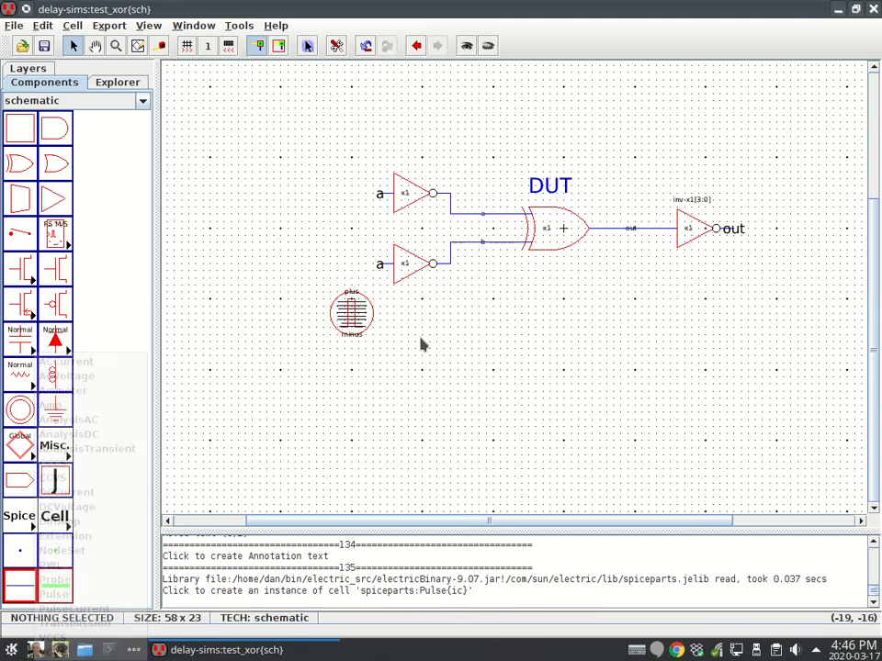
Inspect the pulse source's node properties and its list of parameters, leaving everything as it is.
{"action": "left_click", "coordinate": [366, 318]}
{"action": "scroll", "coordinate": [363, 320], "scroll_direction": "up", "scroll_amount": 4}
{"action": "scroll", "coordinate": [363, 321], "scroll_direction": "down", "scroll_amount": 4}
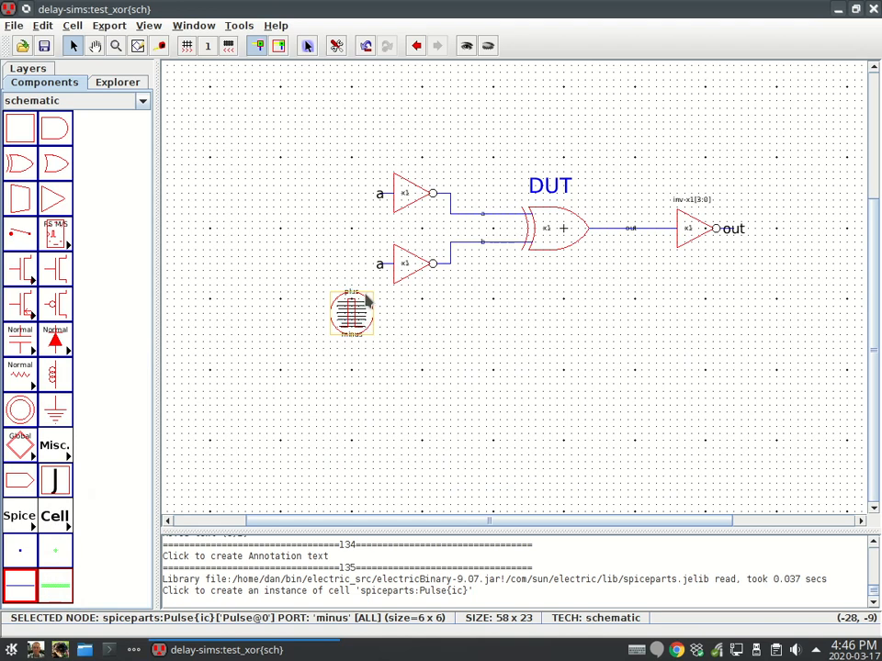
{"action": "key", "text": "ctrl+i"}
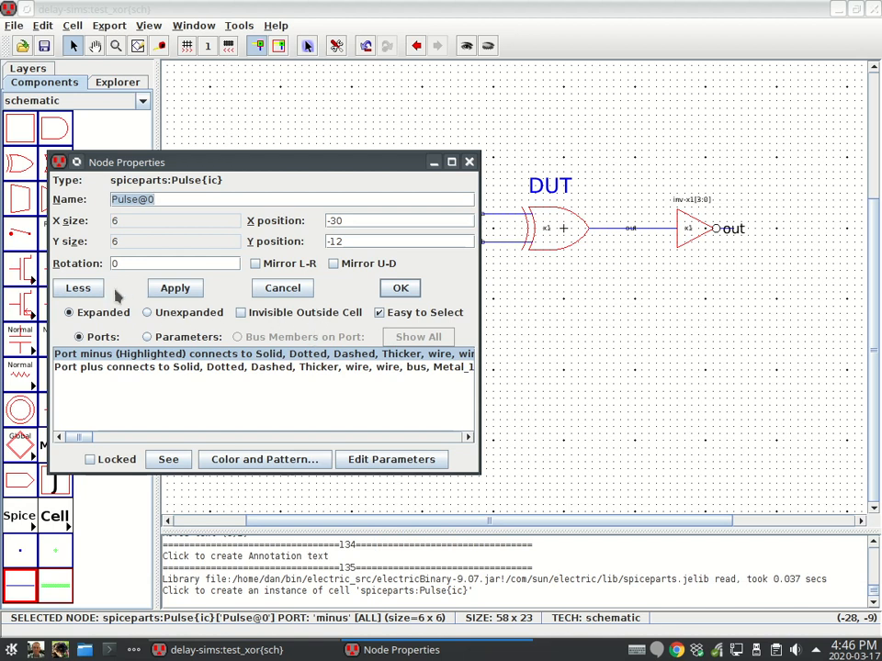
{"action": "left_click", "coordinate": [80, 289]}
{"action": "left_click", "coordinate": [81, 289]}
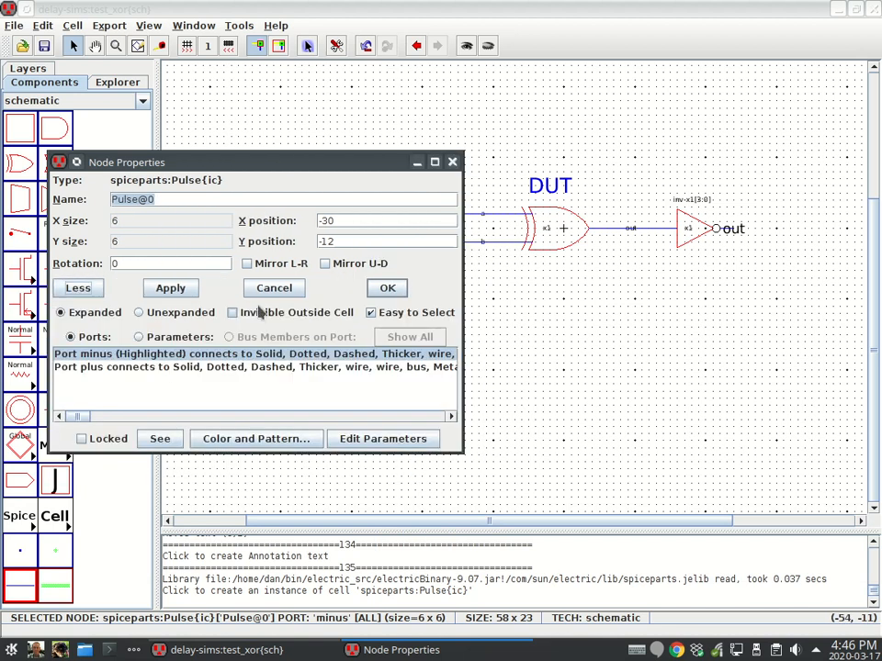
{"action": "left_click", "coordinate": [347, 439]}
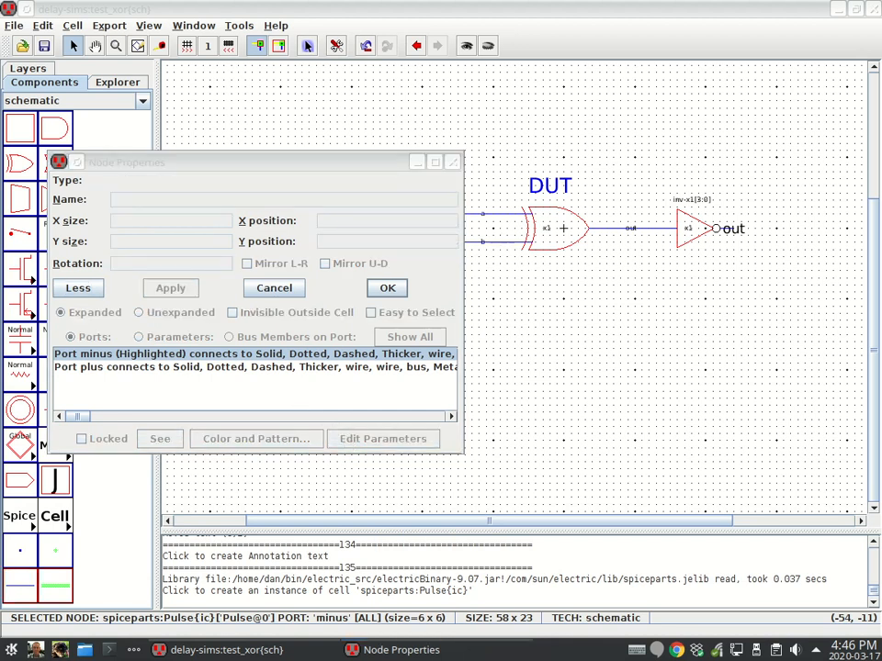
{"action": "left_click_drag", "start_coordinate": [372, 92], "coordinate": [467, 84]}
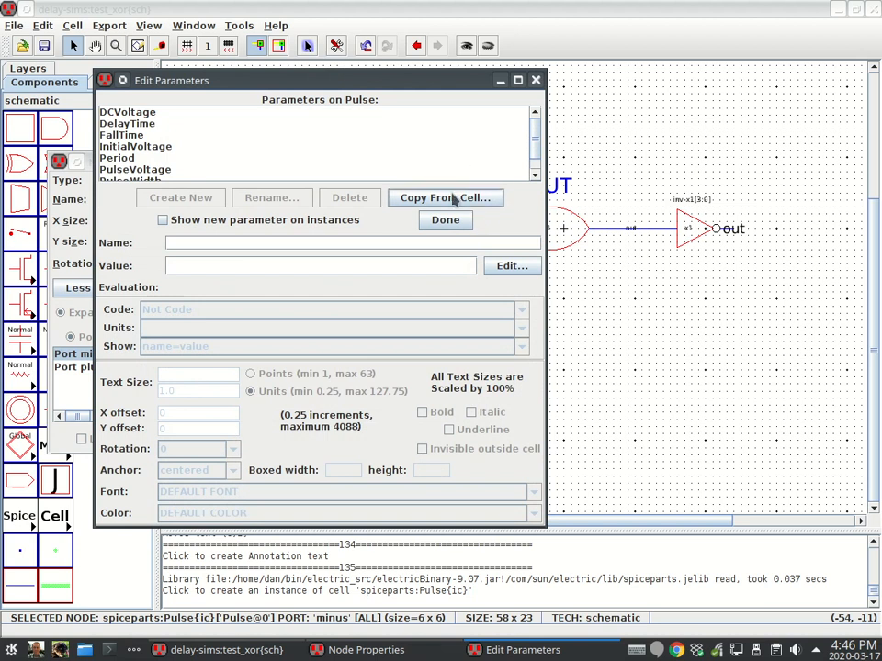
{"action": "left_click", "coordinate": [535, 80]}
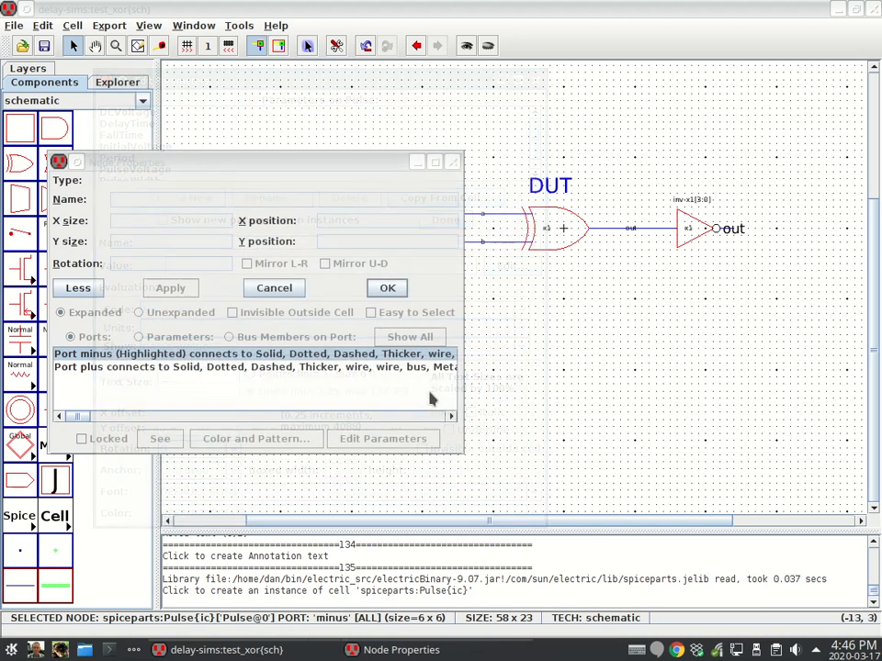
{"action": "left_click", "coordinate": [386, 289]}
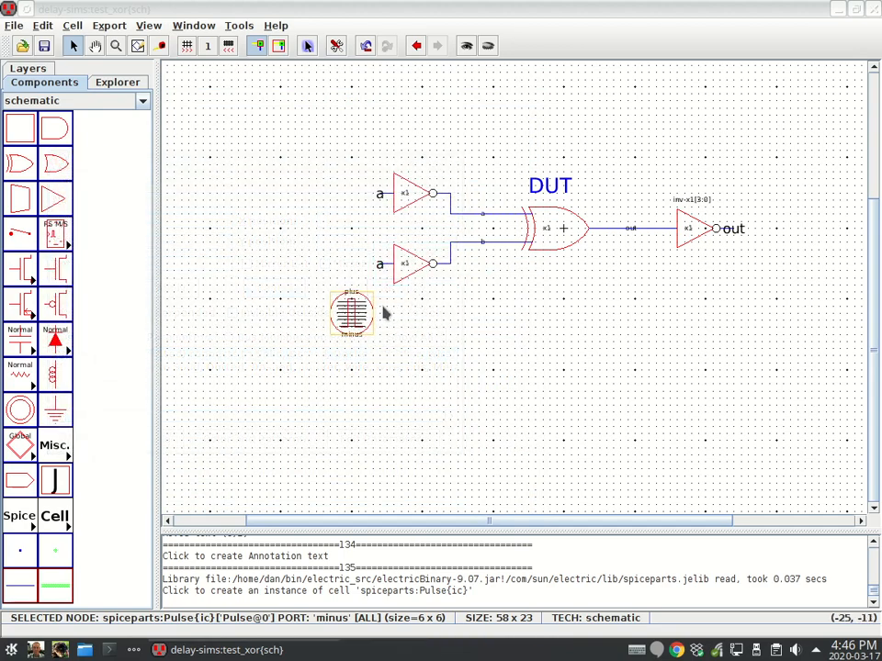
Examine the parameter values displayed inside the pulse source symbol.
{"action": "scroll", "coordinate": [390, 310], "scroll_direction": "up", "scroll_amount": 10, "text": "ctrl"}
{"action": "scroll", "coordinate": [246, 320], "scroll_direction": "up", "scroll_amount": 2}
{"action": "key", "text": "Escape"}
{"action": "middle_click_drag", "start_coordinate": [266, 360], "coordinate": [448, 126]}
{"action": "middle_click_drag", "start_coordinate": [385, 380], "coordinate": [370, 257]}
{"action": "scroll", "coordinate": [293, 174], "scroll_direction": "down", "scroll_amount": 1}
{"action": "scroll", "coordinate": [274, 118], "scroll_direction": "up", "scroll_amount": 1}
{"action": "scroll", "coordinate": [273, 123], "scroll_direction": "up", "scroll_amount": 1}
{"action": "scroll", "coordinate": [294, 226], "scroll_direction": "down", "scroll_amount": 1, "text": "ctrl"}
{"action": "scroll", "coordinate": [290, 248], "scroll_direction": "up", "scroll_amount": 5, "text": "ctrl"}
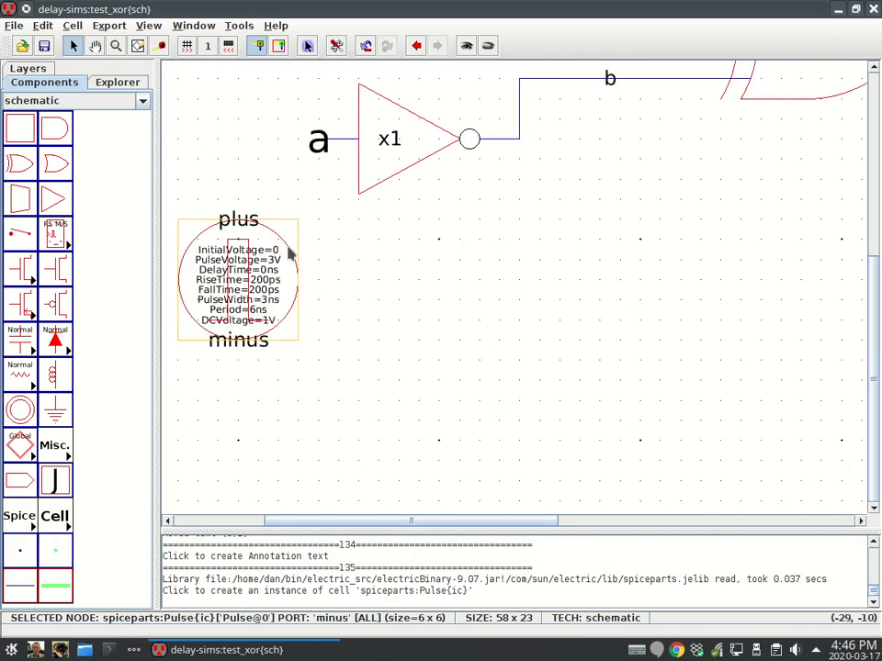
{"action": "key", "text": "Escape"}
{"action": "middle_click_drag", "start_coordinate": [258, 282], "coordinate": [440, 254]}
{"action": "key", "text": "Escape"}
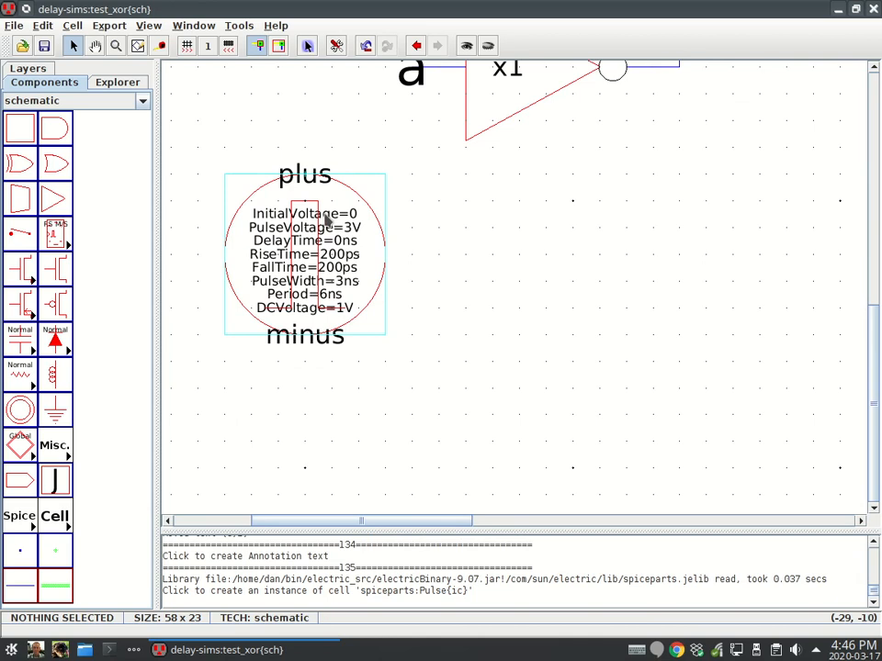
Select all eight parameter texts of the pulse source and move them together 4 units to the right of their place.
{"action": "left_click", "coordinate": [327, 215]}
{"action": "left_click", "coordinate": [349, 229]}
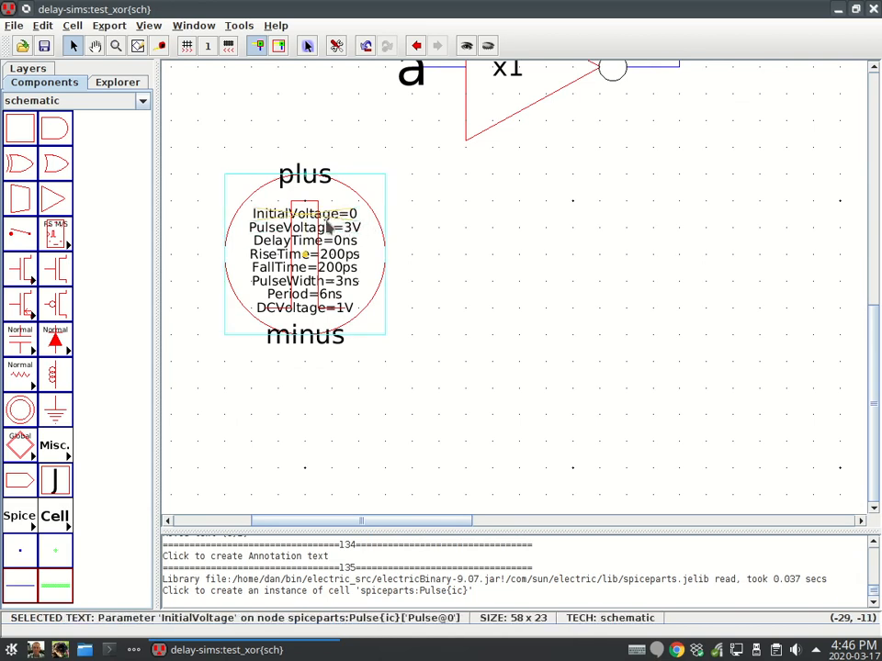
{"action": "left_click", "coordinate": [328, 228]}
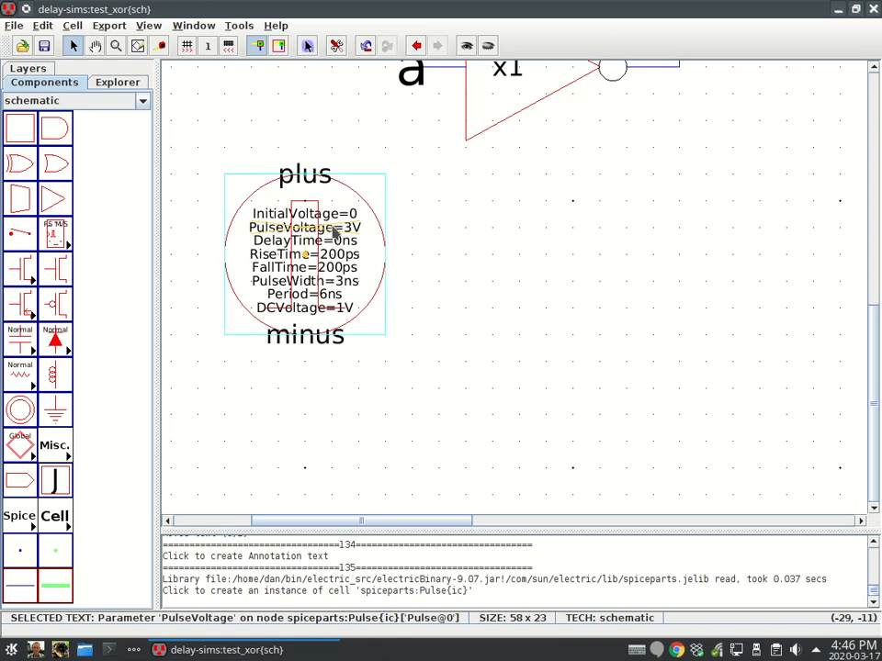
{"action": "left_click", "coordinate": [321, 214], "text": "shift"}
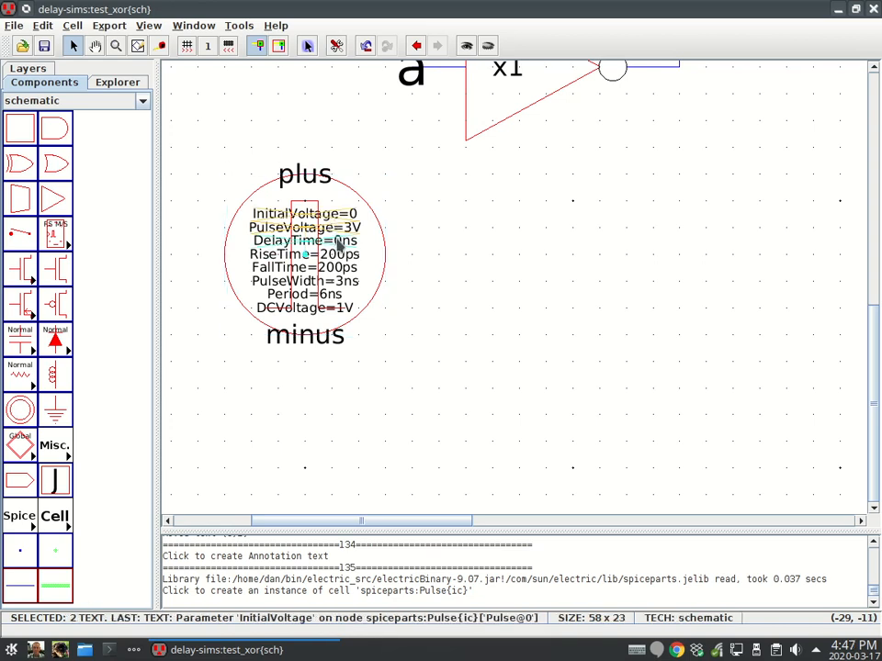
{"action": "left_click", "coordinate": [340, 242], "text": "shift"}
{"action": "left_click", "coordinate": [342, 254], "text": "shift"}
{"action": "left_click", "coordinate": [342, 267], "text": "shift"}
{"action": "left_click", "coordinate": [338, 281], "text": "shift"}
{"action": "left_click", "coordinate": [338, 295], "text": "shift"}
{"action": "left_click", "coordinate": [301, 310], "text": "shift"}
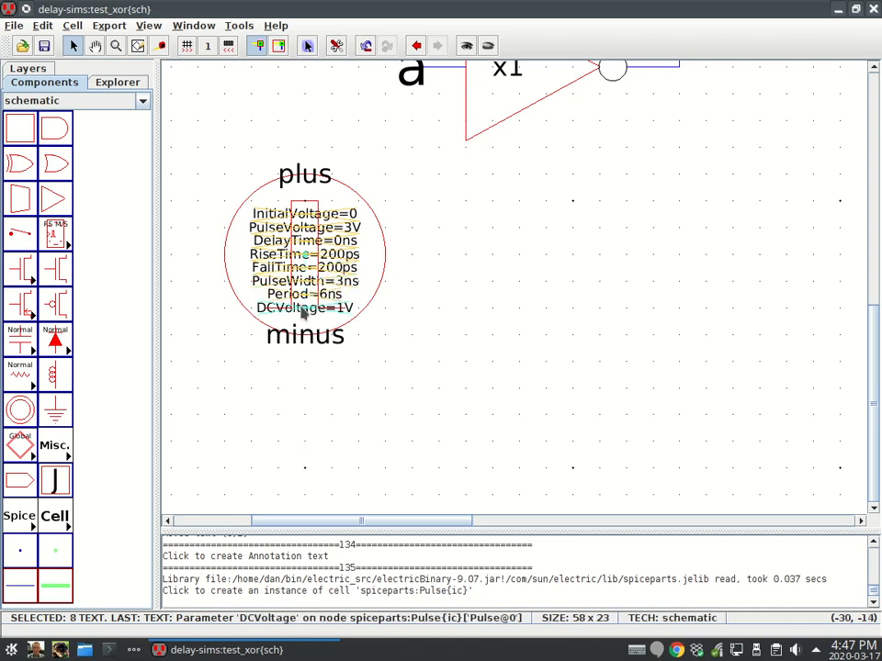
{"action": "left_click_drag", "start_coordinate": [334, 223], "coordinate": [434, 218]}
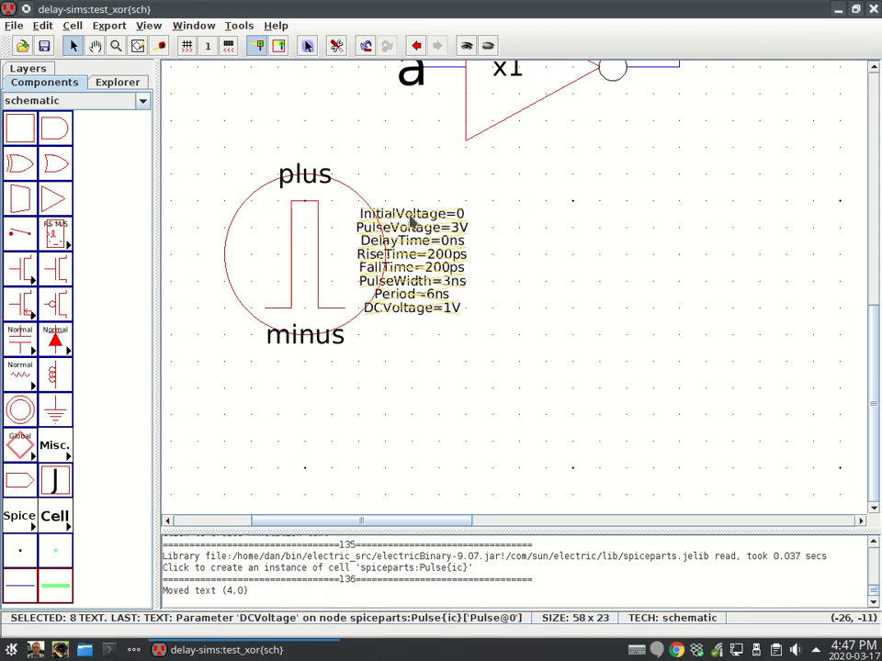
Set the text anchor of all eight selected pulse parameter texts to left.
{"action": "key", "text": "ctrl+i"}
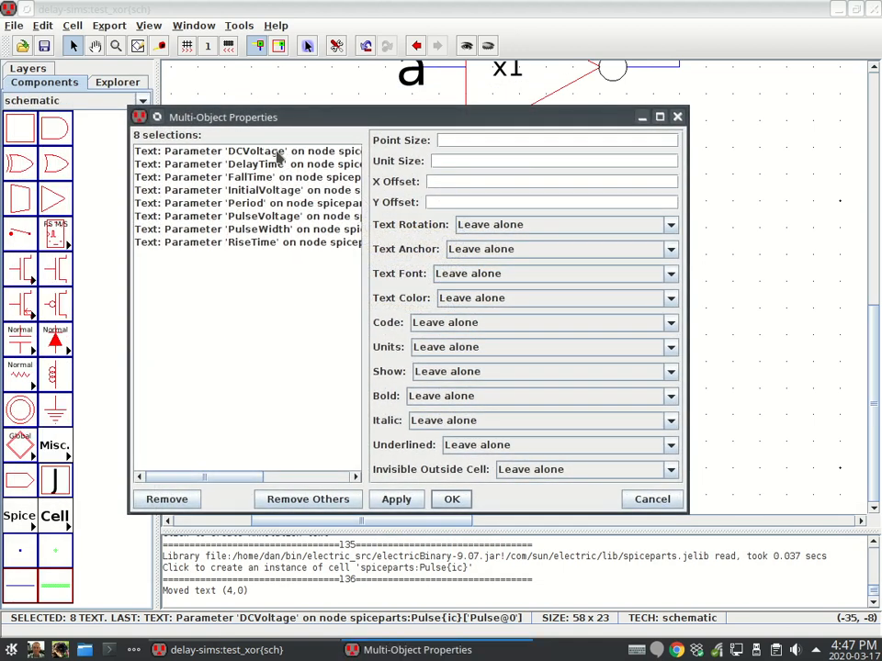
{"action": "left_click", "coordinate": [464, 256]}
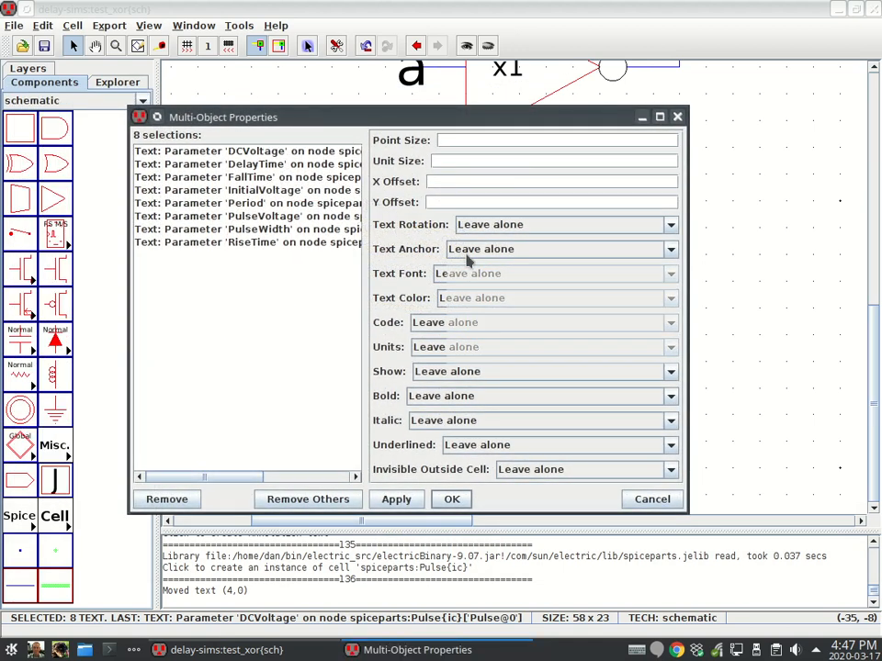
{"action": "left_click", "coordinate": [474, 330]}
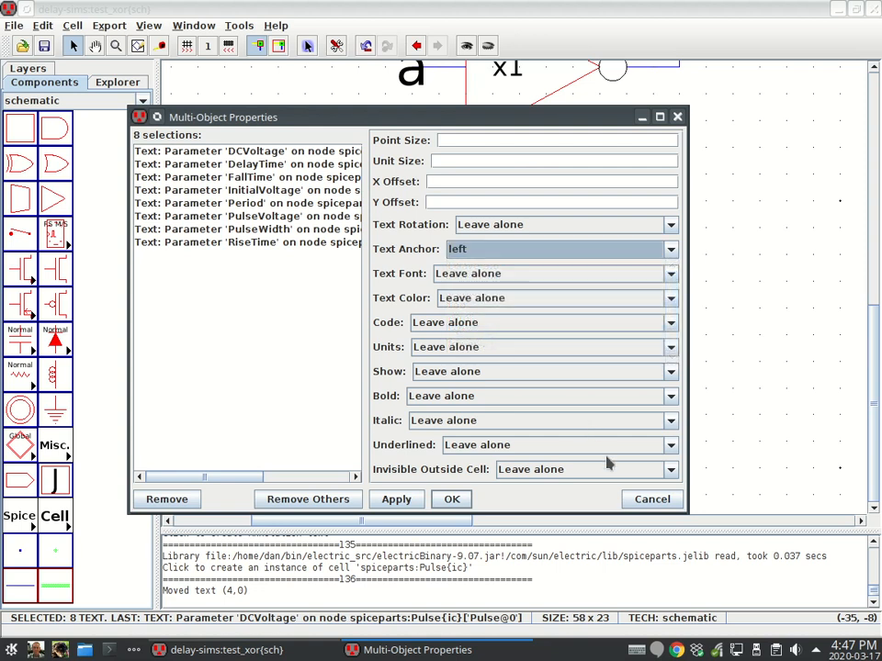
{"action": "left_click", "coordinate": [455, 500]}
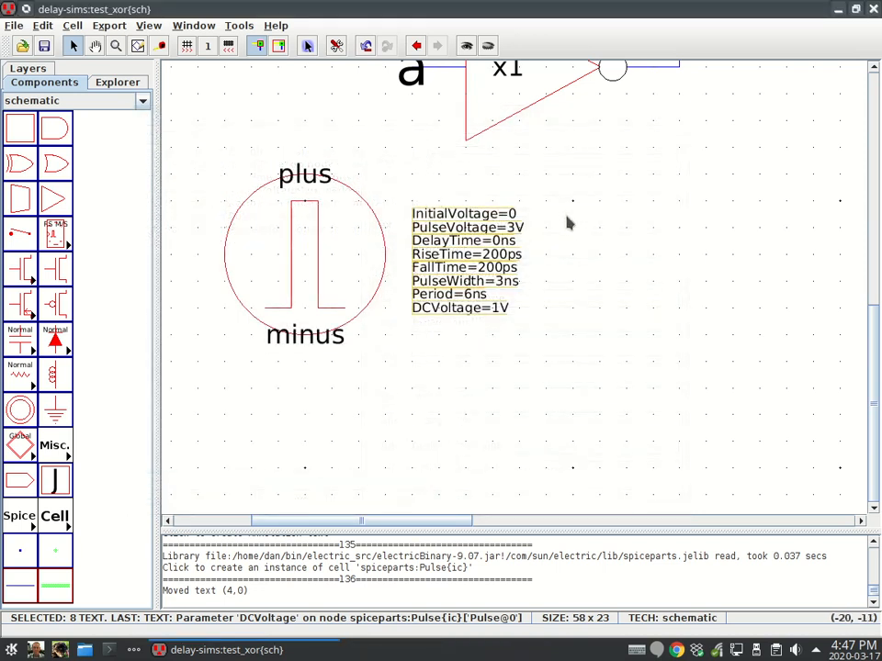
{"action": "left_click", "coordinate": [632, 236]}
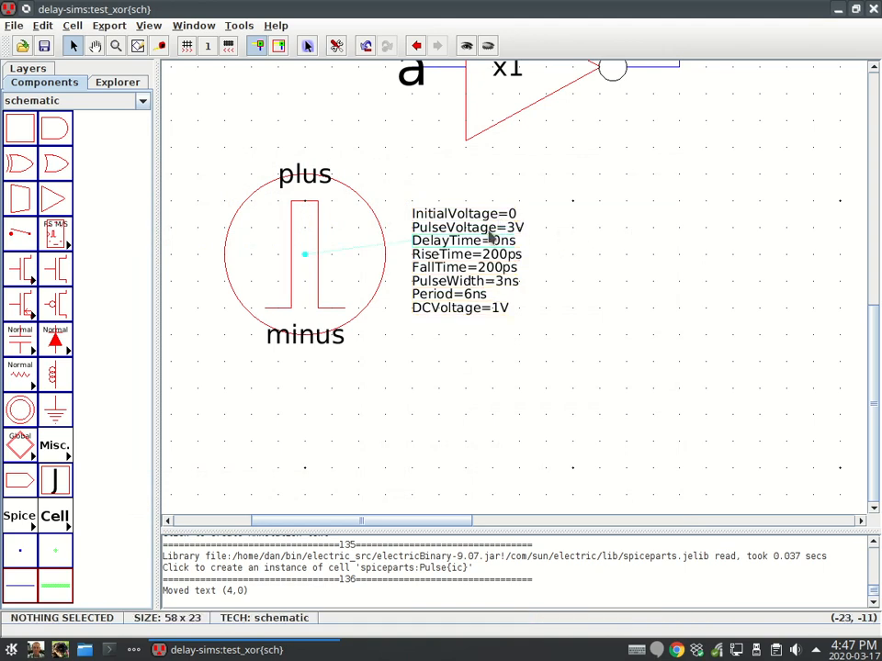
Set the pulse source's PulseVoltage to 5 and both its RiseTime and FallTime to 10p.
{"action": "left_click", "coordinate": [520, 232]}
{"action": "double_click", "coordinate": [519, 233]}
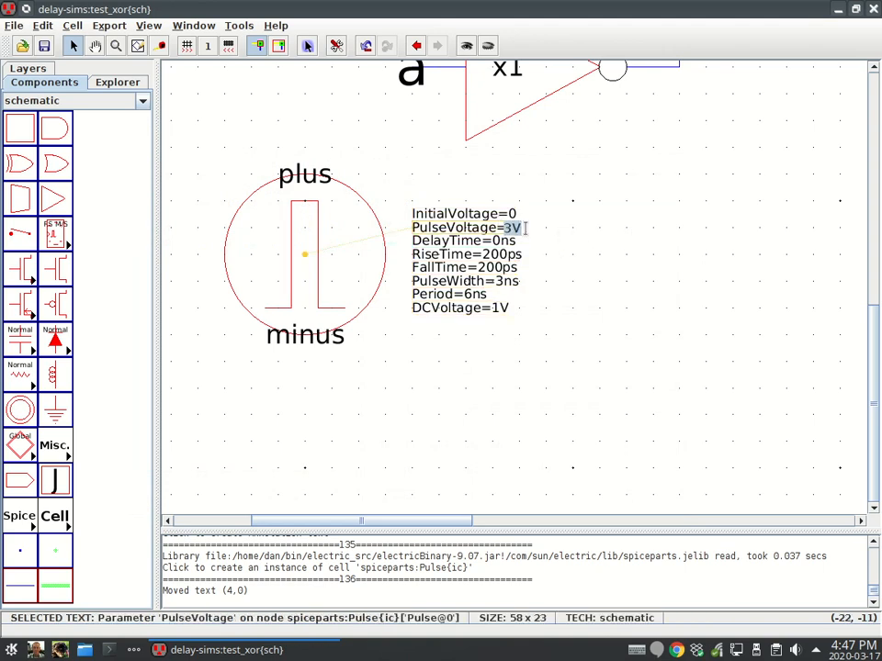
{"action": "type", "text": "5"}
{"action": "double_click", "coordinate": [517, 255]}
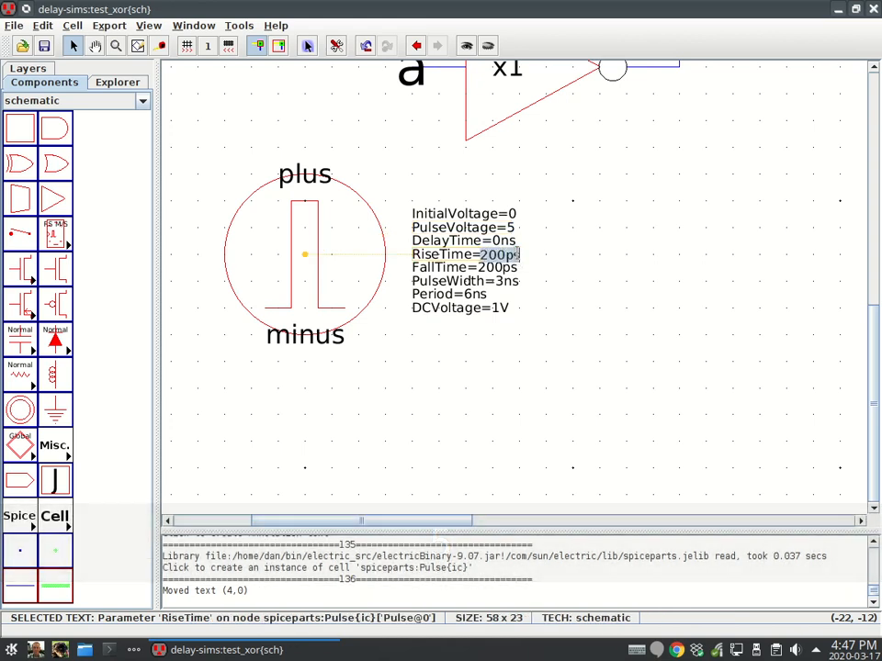
{"action": "type", "text": "10p"}
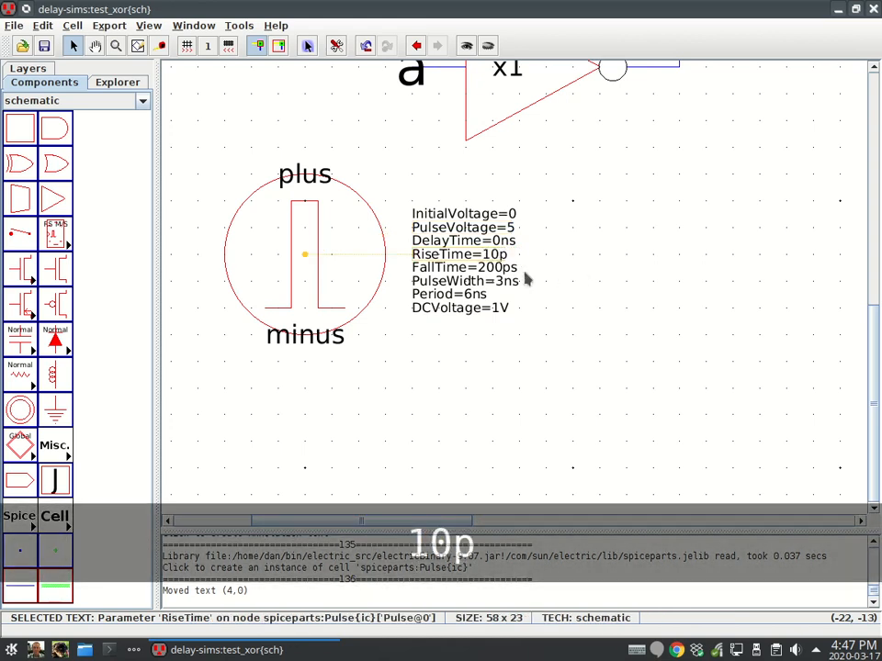
{"action": "double_click", "coordinate": [504, 268]}
{"action": "type", "text": "10p"}
{"action": "left_click", "coordinate": [593, 261]}
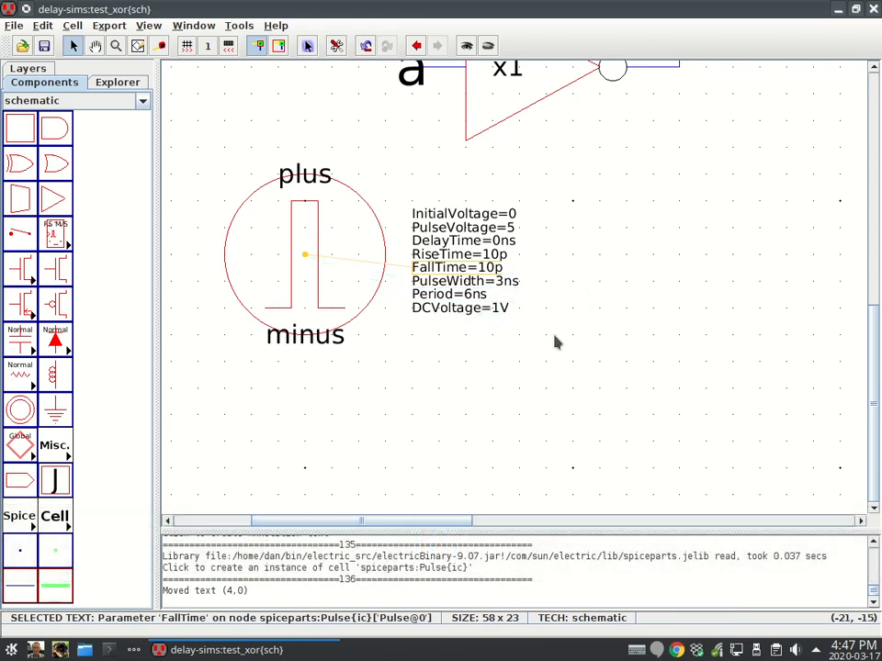
Duplicate the edited pulse source and place the copy to the left of the lower input inverter, level with it.
{"action": "scroll", "coordinate": [384, 353], "scroll_direction": "down", "scroll_amount": 3, "text": "ctrl"}
{"action": "left_click", "coordinate": [432, 287]}
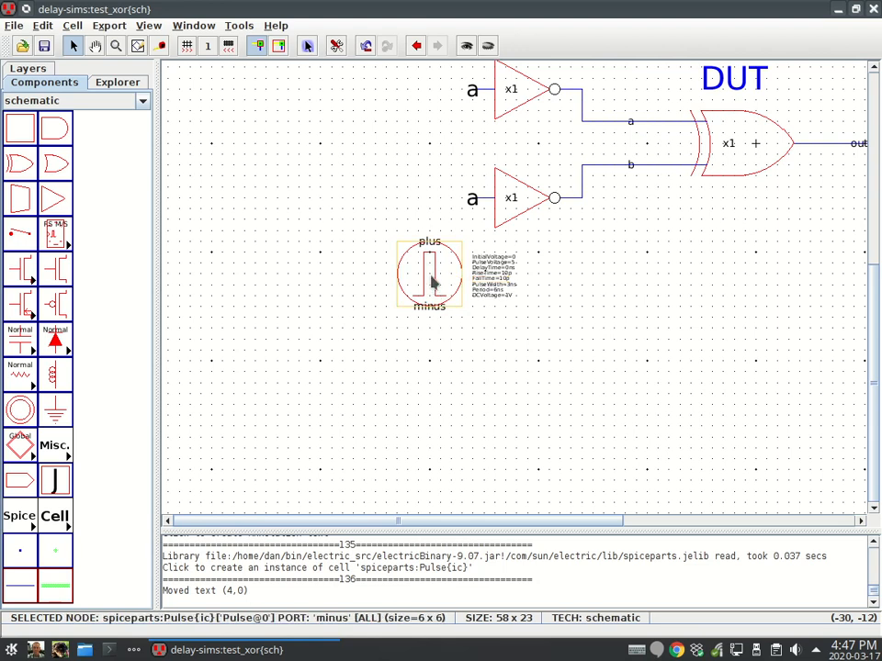
{"action": "key", "text": "ctrl+c"}
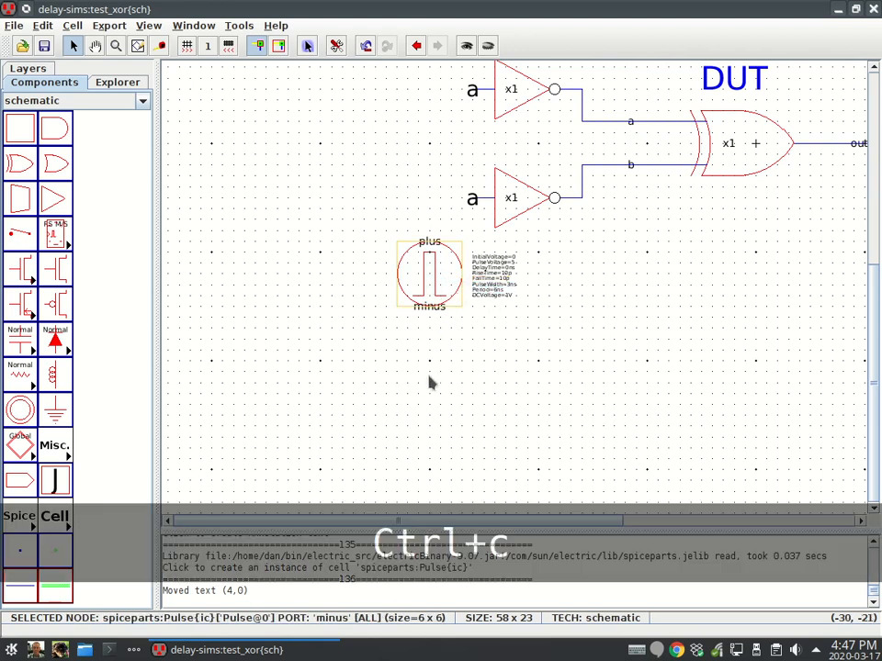
{"action": "key", "text": "ctrl+v"}
{"action": "left_click", "coordinate": [316, 280]}
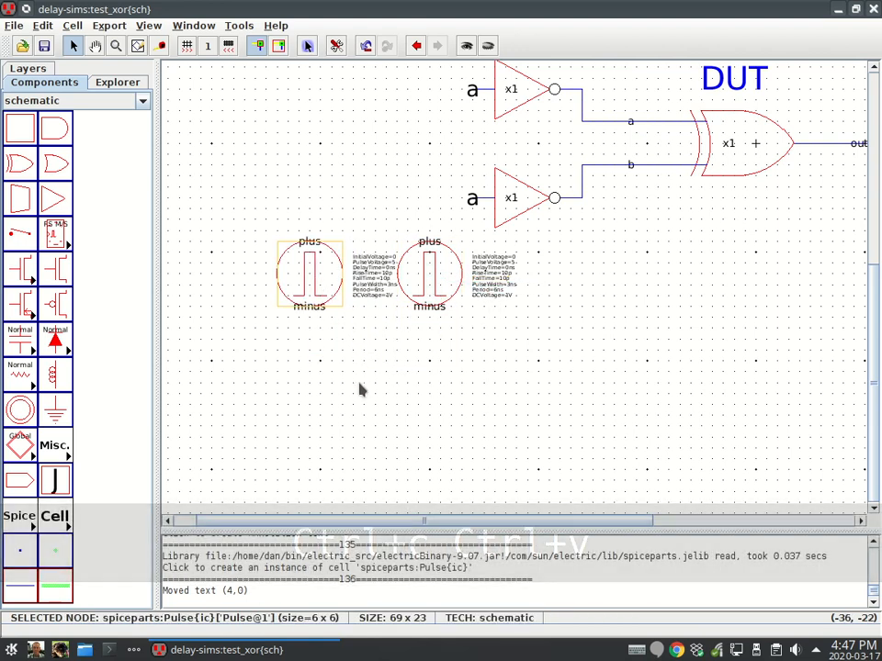
{"action": "left_click_drag", "start_coordinate": [316, 280], "coordinate": [334, 197]}
Try to wire the plus port of the original pulse source to the lower inverter's input, and undo the wire.
{"action": "left_click", "coordinate": [428, 258]}
{"action": "left_click", "coordinate": [468, 210], "text": "shift"}
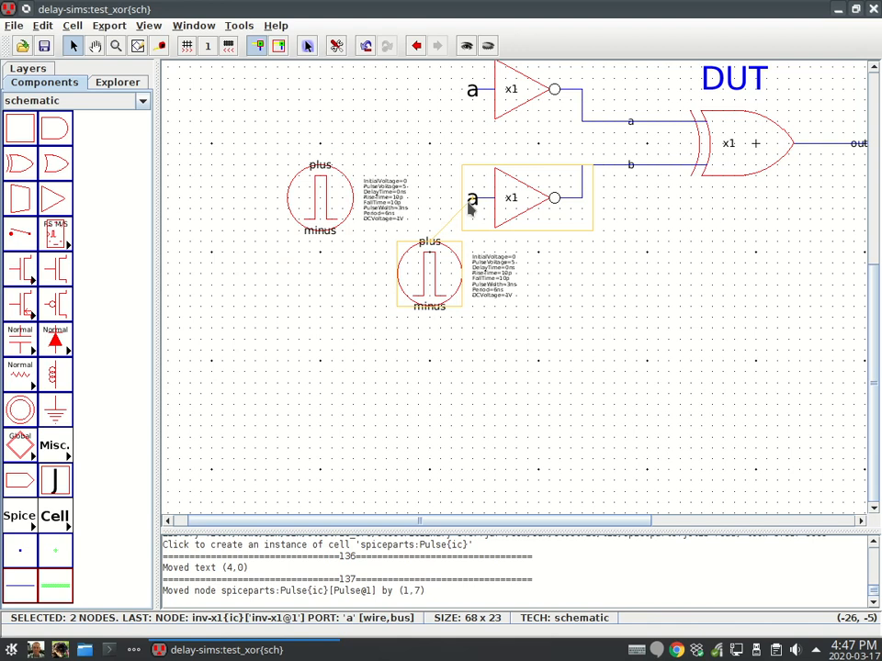
{"action": "right_click", "coordinate": [468, 210]}
{"action": "key", "text": "ctrl+z"}
Try to wire the plus port of the lower pulse source to the lower inverter's input, undoing each attempt.
{"action": "left_click", "coordinate": [472, 198], "text": "shift"}
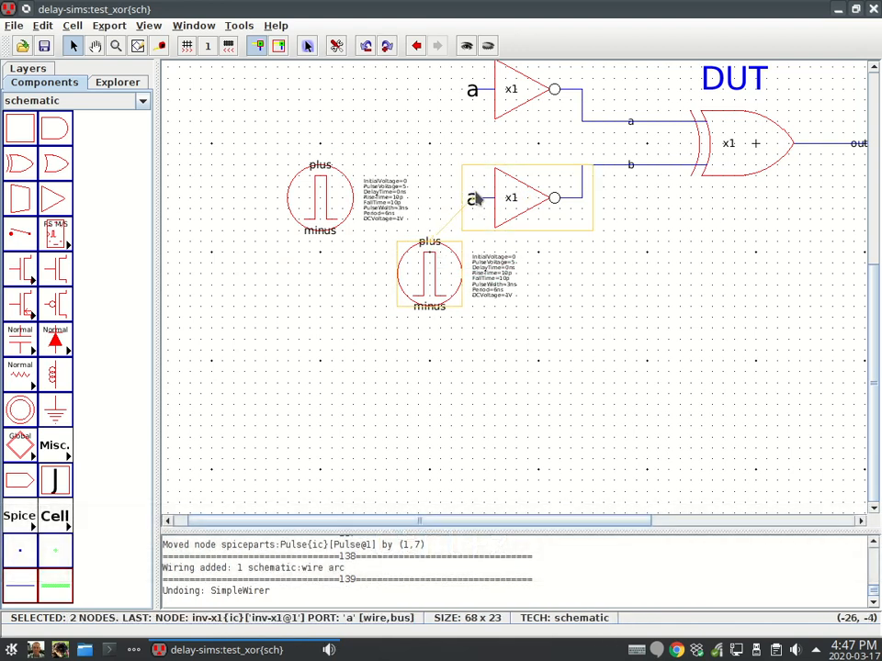
{"action": "right_click", "coordinate": [472, 198]}
{"action": "key", "text": "ctrl+z"}
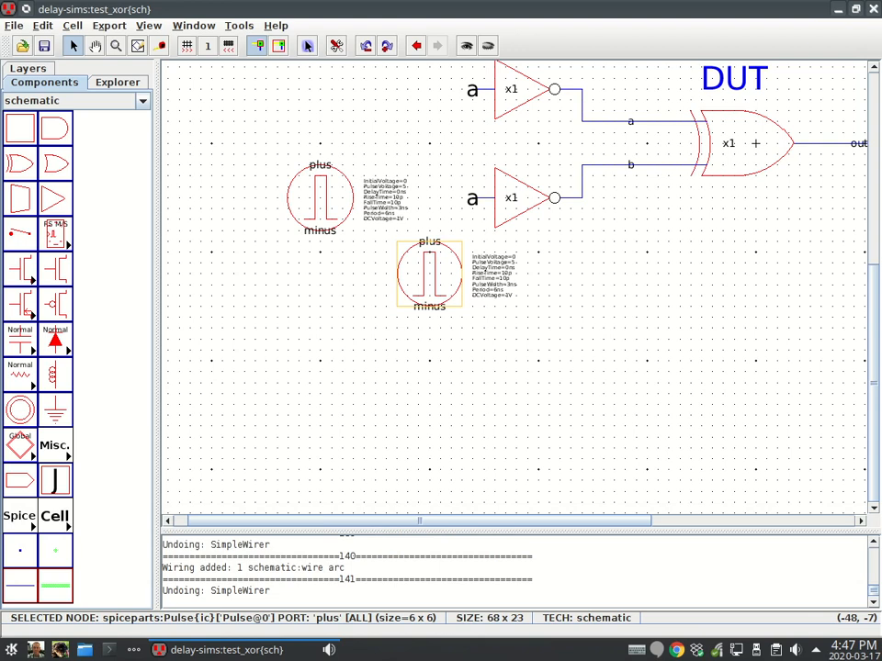
{"action": "right_click_drag", "start_coordinate": [429, 243], "coordinate": [524, 196]}
{"action": "right_click_drag", "start_coordinate": [462, 177], "coordinate": [429, 201]}
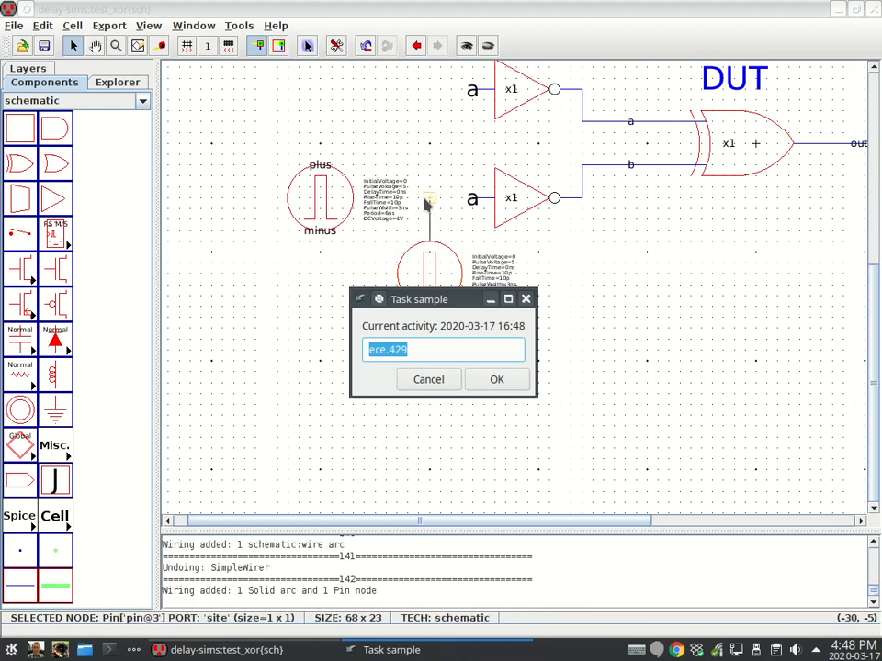
{"action": "right_click", "coordinate": [479, 206]}
{"action": "left_click", "coordinate": [445, 383]}
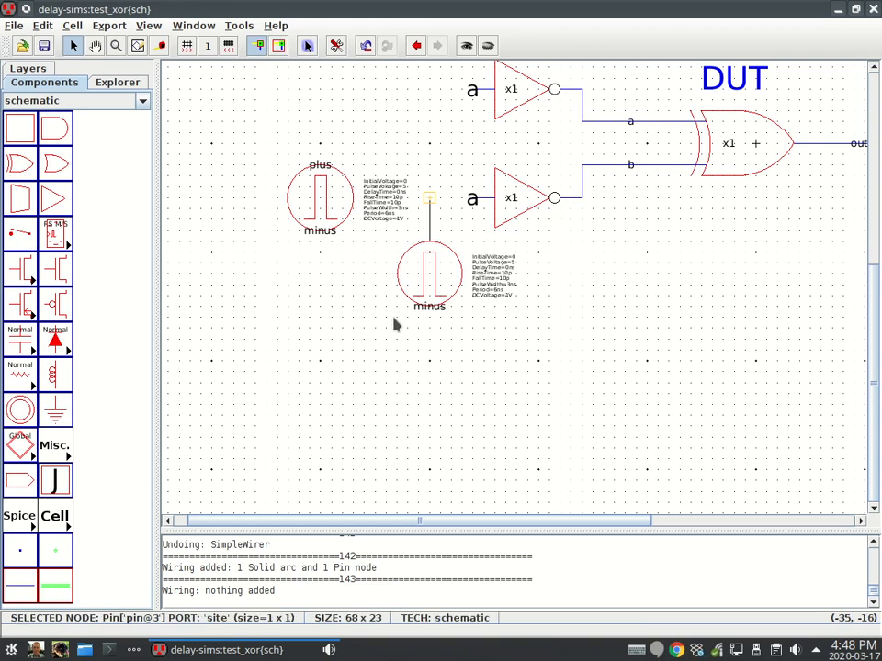
{"action": "key", "text": "ctrl+z"}
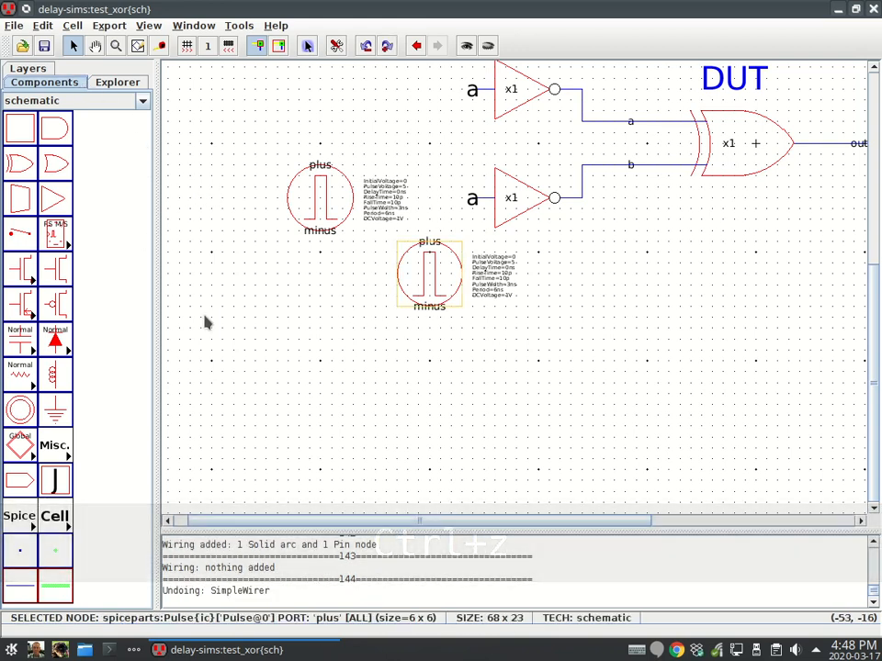
{"action": "left_click", "coordinate": [207, 319]}
{"action": "key", "text": "Escape"}
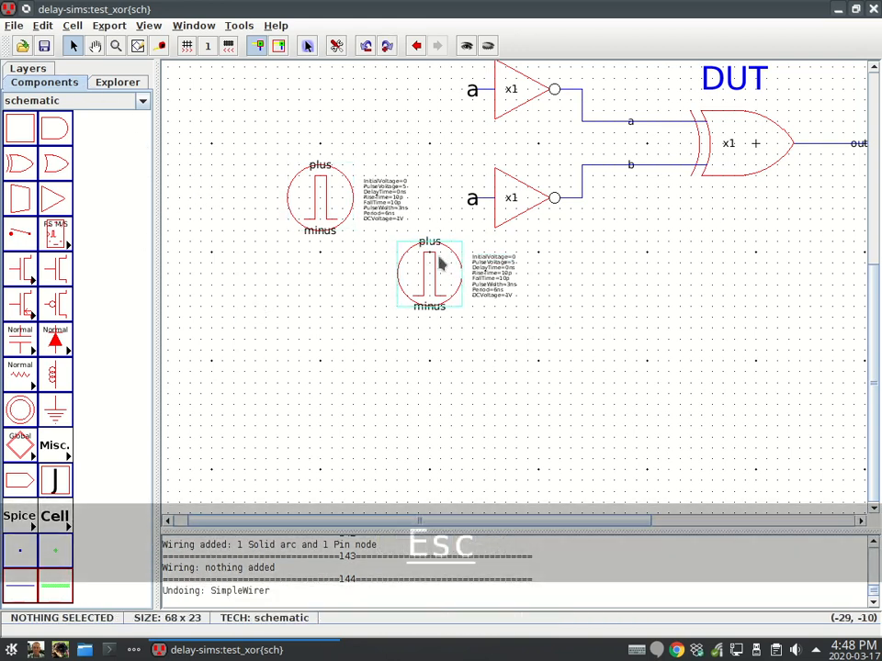
Try to connect the lower pulse source and the lower inverter's input from either end, and undo both diagonal wires.
{"action": "left_click", "coordinate": [433, 250]}
{"action": "right_click_drag", "start_coordinate": [444, 197], "coordinate": [470, 203]}
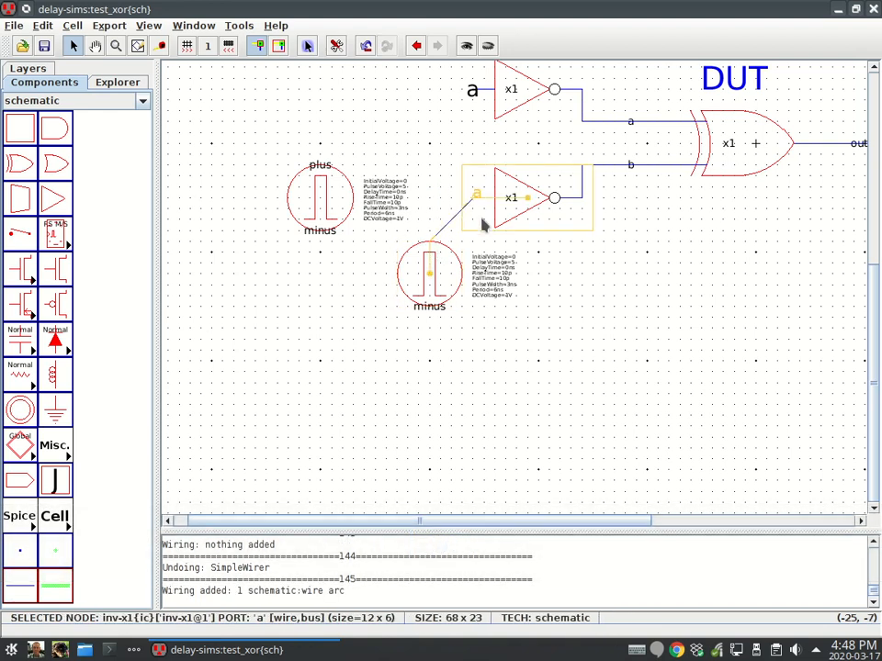
{"action": "left_click", "coordinate": [455, 223]}
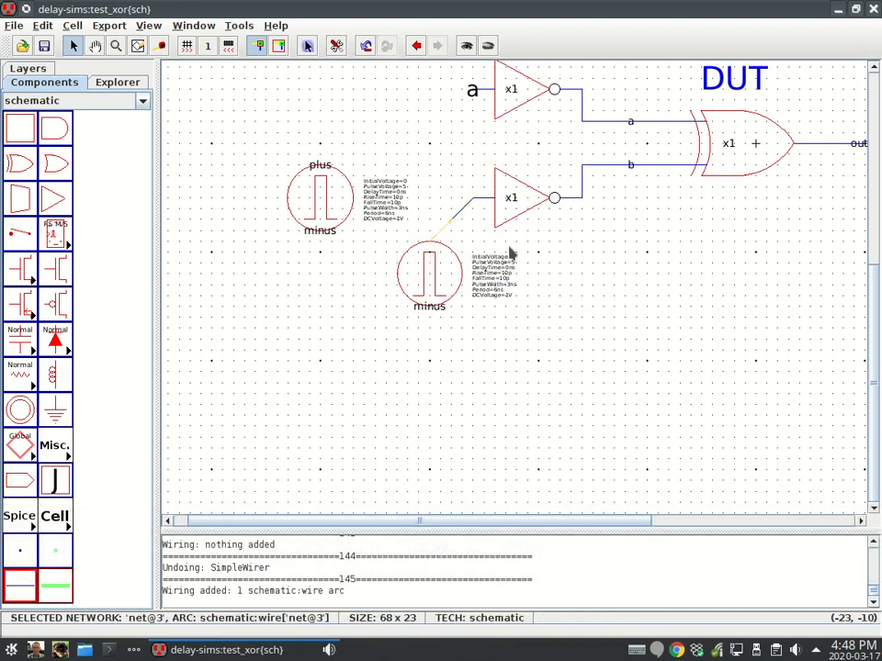
{"action": "key", "text": "ctrl+z"}
{"action": "right_click_drag", "start_coordinate": [471, 204], "coordinate": [435, 273]}
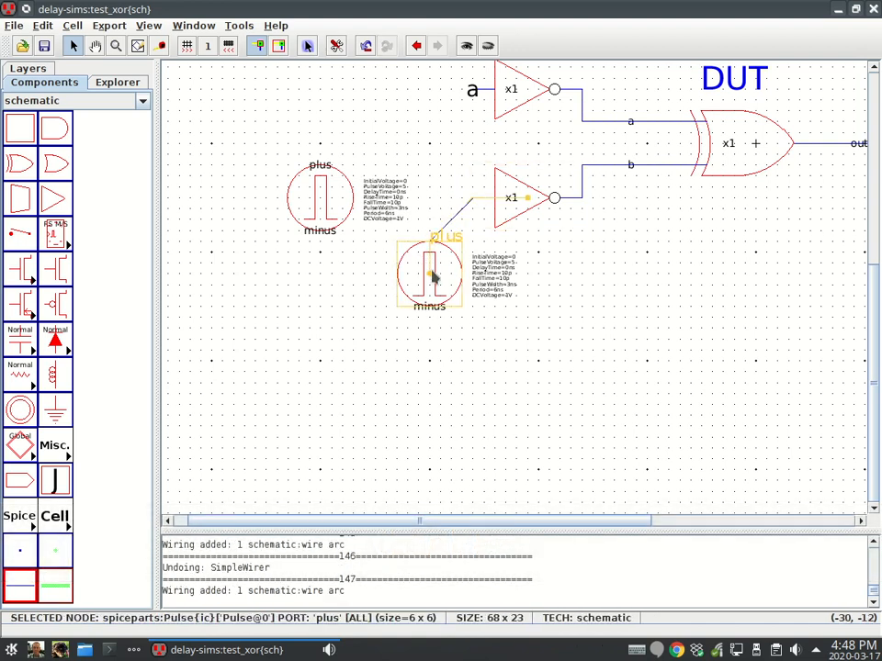
{"action": "key", "text": "ctrl+z"}
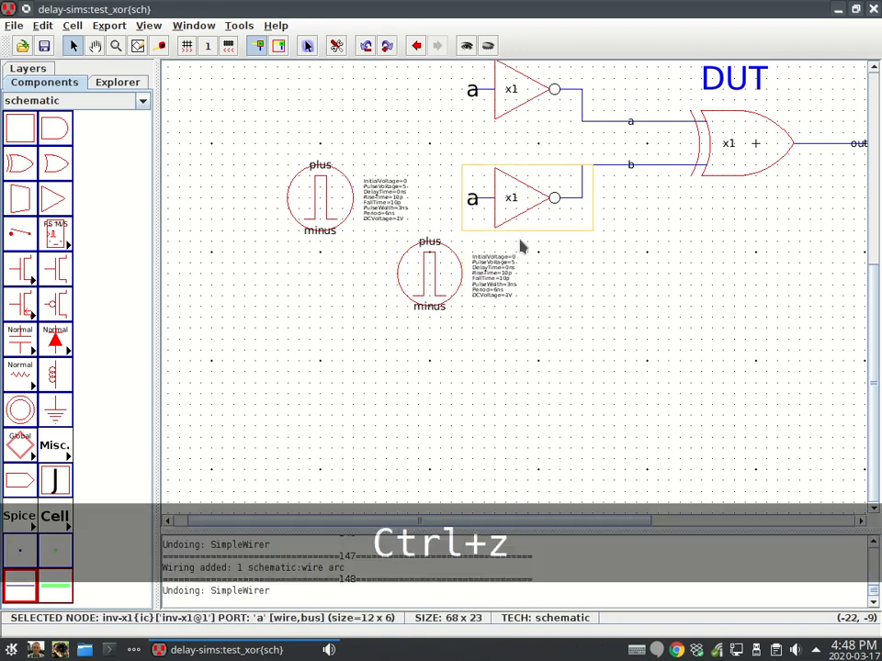
Wire the lower pulse source's plus port to the lower inverter's input and the other source's plus port to the upper inverter's input.
{"action": "left_click", "coordinate": [40, 67]}
{"action": "left_click", "coordinate": [81, 87]}
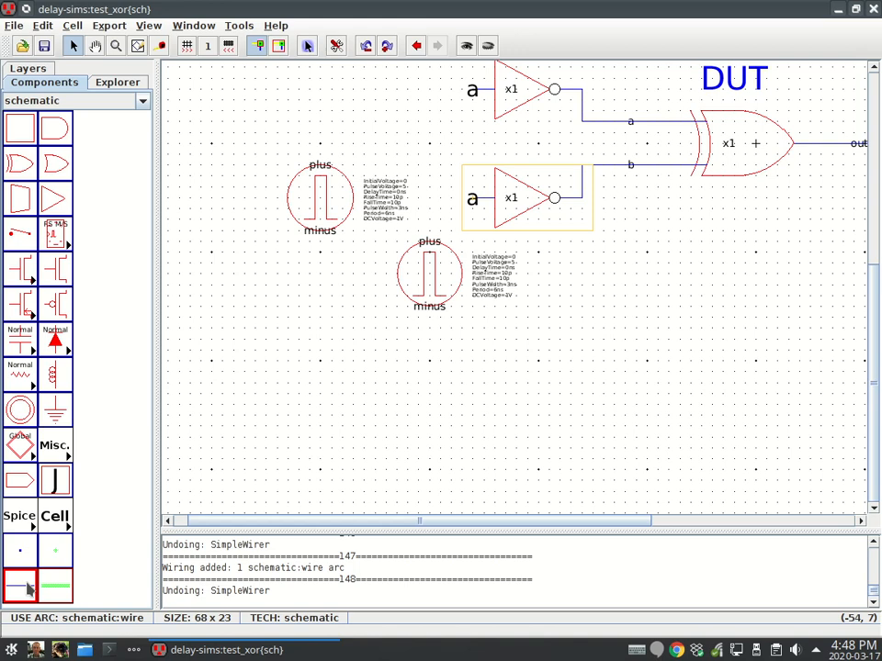
{"action": "right_click_drag", "start_coordinate": [466, 216], "coordinate": [429, 246]}
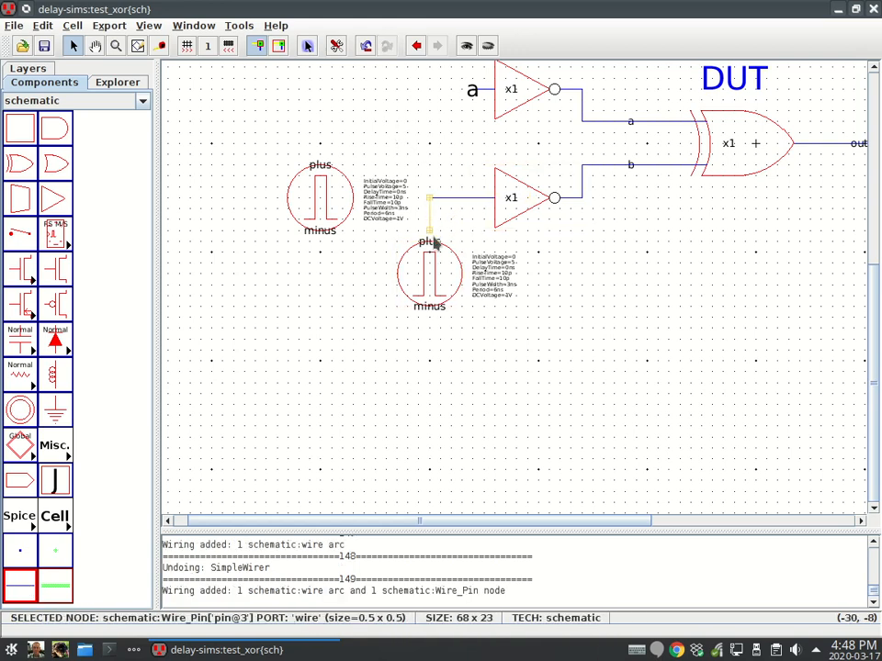
{"action": "right_click", "coordinate": [437, 262]}
{"action": "left_click", "coordinate": [328, 176]}
{"action": "right_click_drag", "start_coordinate": [370, 122], "coordinate": [472, 89]}
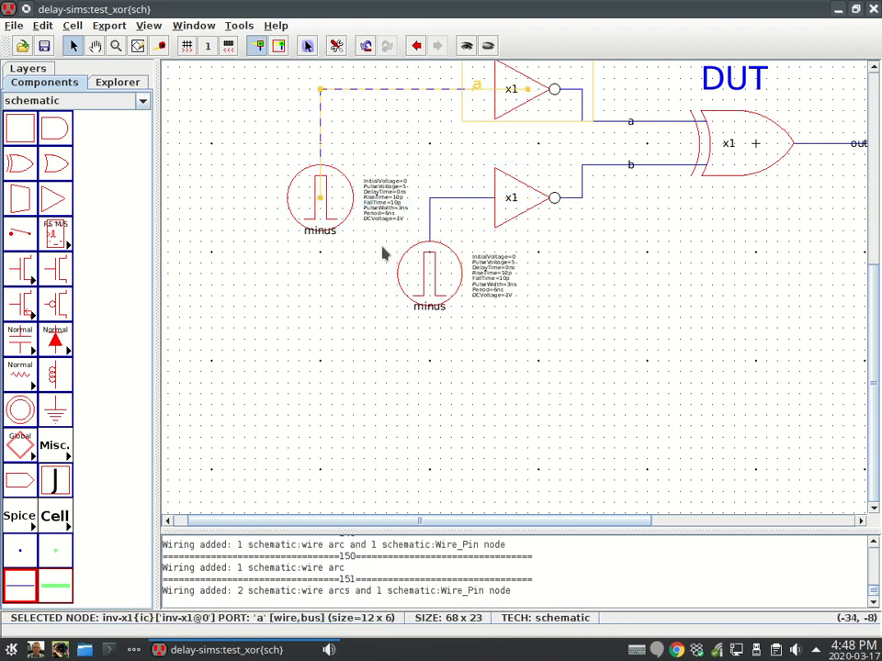
Place a ground symbol below the two pulse sources and wire both of their minus ports to it.
{"action": "left_click", "coordinate": [55, 409]}
{"action": "left_click", "coordinate": [374, 386]}
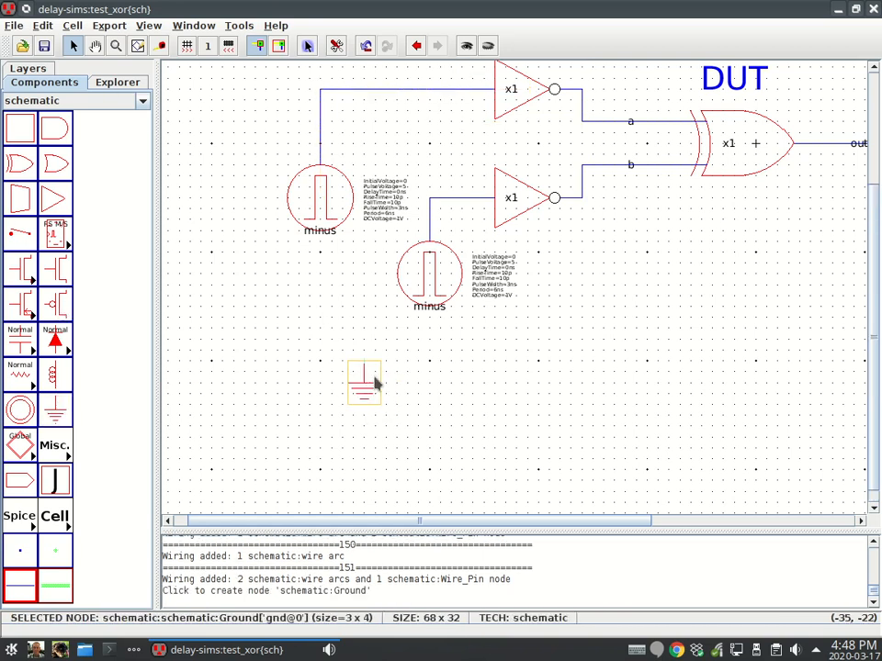
{"action": "left_click", "coordinate": [435, 324]}
{"action": "right_click_drag", "start_coordinate": [435, 326], "coordinate": [362, 370]}
{"action": "left_click", "coordinate": [317, 230]}
{"action": "right_click_drag", "start_coordinate": [317, 230], "coordinate": [367, 371]}
{"action": "left_click", "coordinate": [499, 413]}
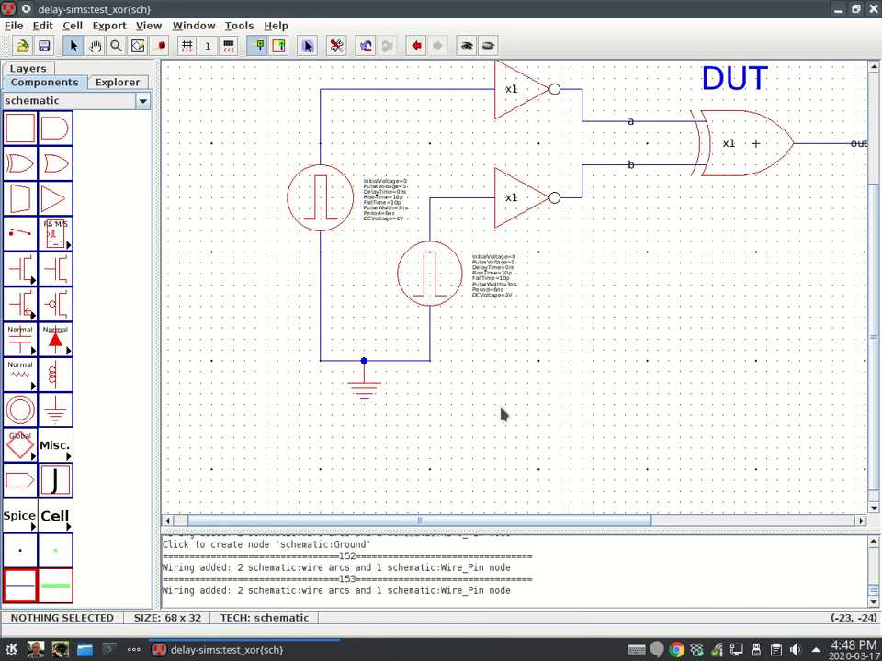
{"action": "left_click", "coordinate": [373, 386]}
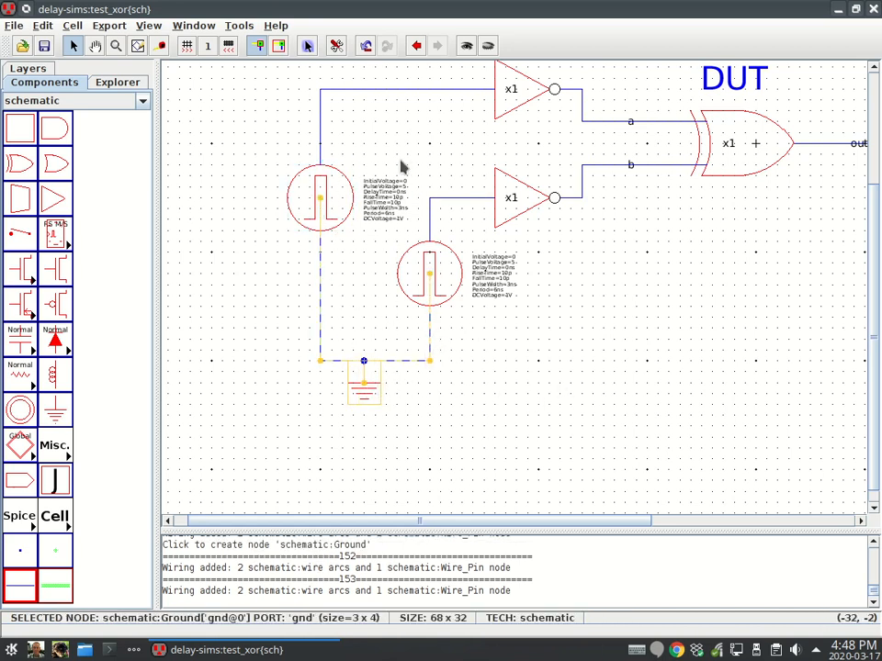
{"action": "left_click", "coordinate": [378, 84]}
{"action": "left_click", "coordinate": [379, 89]}
{"action": "left_click", "coordinate": [323, 188]}
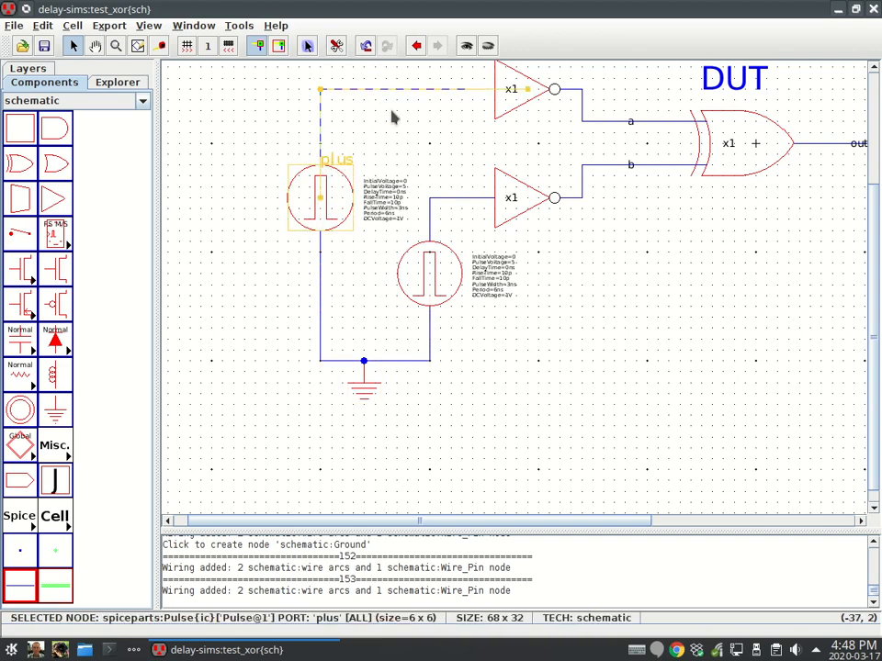
Set the PulseWidth to 6n and the Period to 12n on the pulse source driving the upper inverter.
{"action": "middle_click_drag", "start_coordinate": [580, 373], "coordinate": [373, 451]}
{"action": "middle_click_drag", "start_coordinate": [533, 378], "coordinate": [679, 350]}
{"action": "scroll", "coordinate": [338, 257], "scroll_direction": "up", "scroll_amount": 2, "text": "ctrl"}
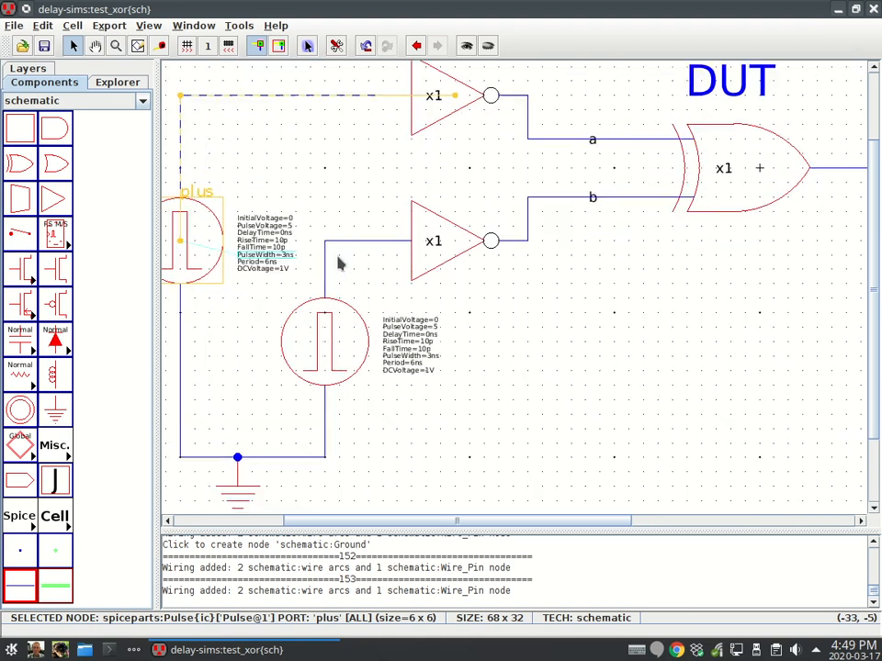
{"action": "scroll", "coordinate": [338, 264], "scroll_direction": "up", "scroll_amount": 2, "text": "ctrl"}
{"action": "middle_click_drag", "start_coordinate": [324, 281], "coordinate": [535, 270]}
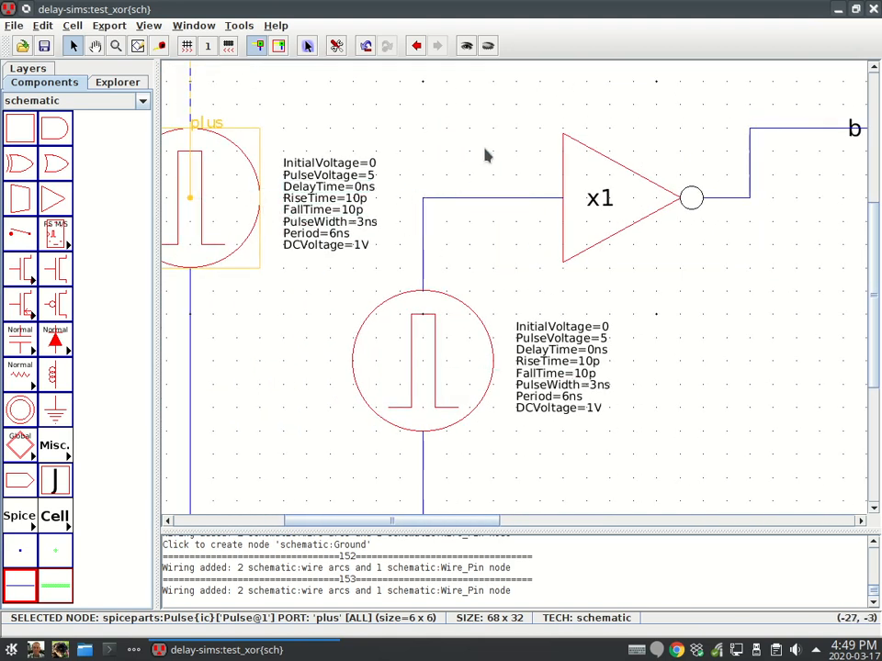
{"action": "left_click", "coordinate": [374, 231]}
{"action": "double_click", "coordinate": [367, 221]}
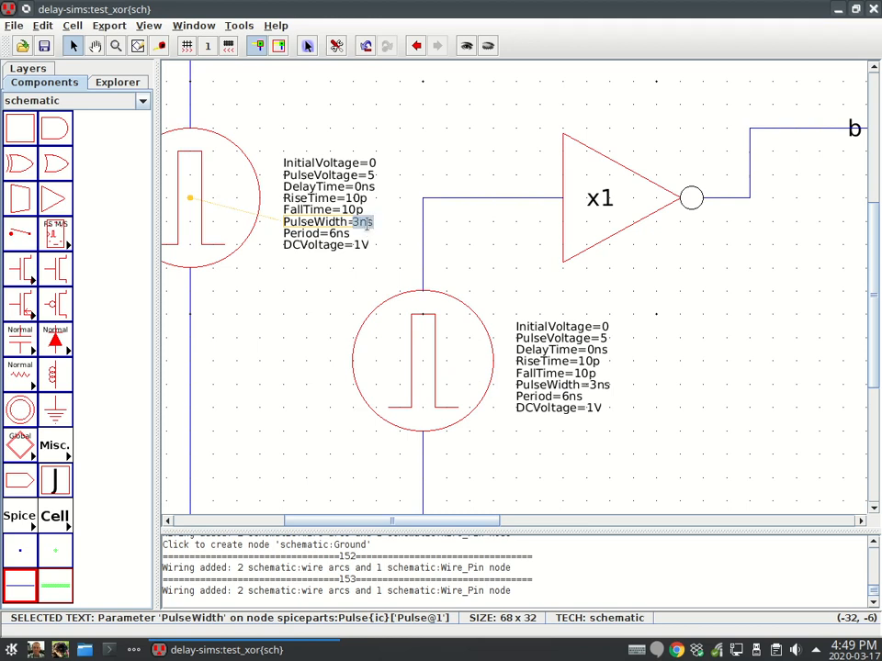
{"action": "type", "text": "6n"}
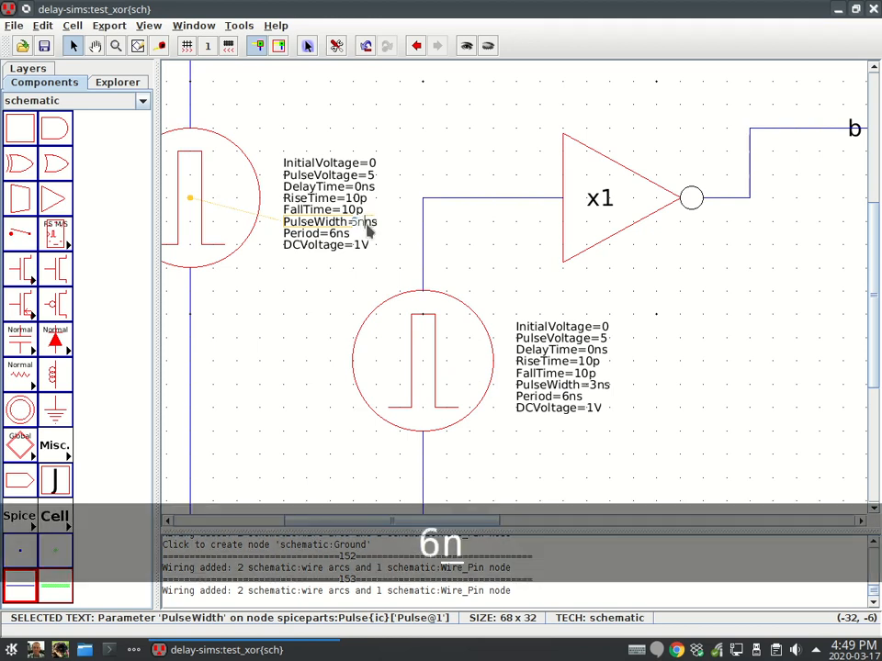
{"action": "left_click", "coordinate": [342, 235]}
{"action": "double_click", "coordinate": [341, 235]}
{"action": "type", "text": "12n"}
{"action": "key", "text": "Return"}
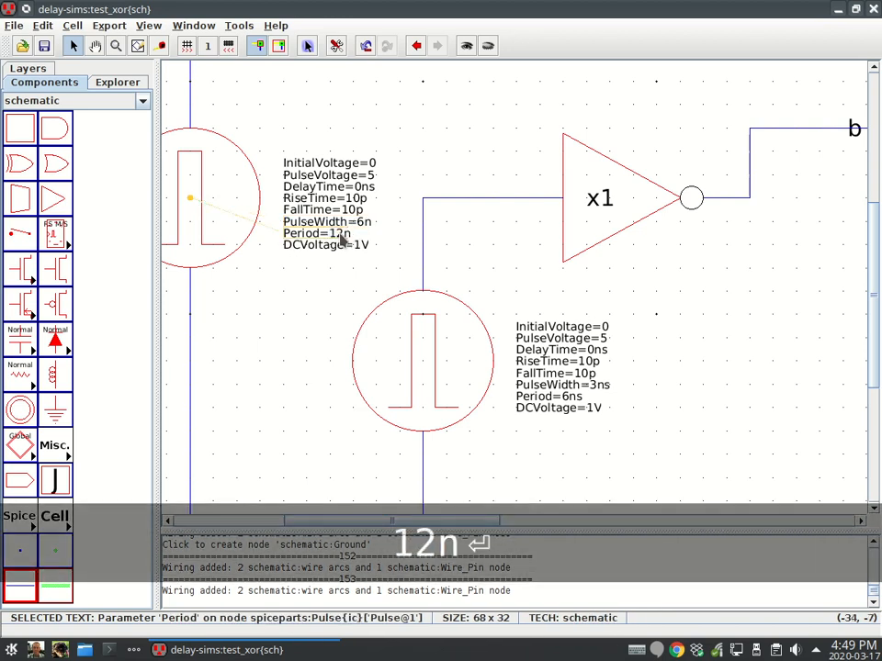
Set the PulseWidth to 3n and the Period to 6n on the pulse source driving the lower inverter.
{"action": "left_click", "coordinate": [645, 400]}
{"action": "left_click", "coordinate": [614, 389]}
{"action": "double_click", "coordinate": [614, 389]}
{"action": "type", "text": "3n"}
{"action": "key", "text": "Return"}
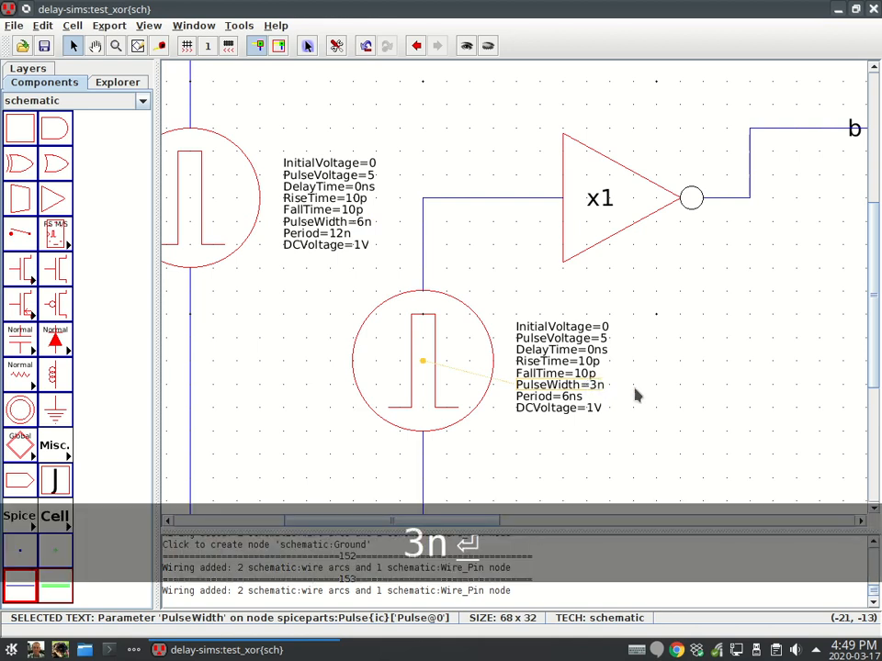
{"action": "left_click", "coordinate": [608, 403]}
{"action": "double_click", "coordinate": [589, 405]}
{"action": "type", "text": "6n"}
{"action": "key", "text": "Return"}
{"action": "left_click", "coordinate": [652, 387]}
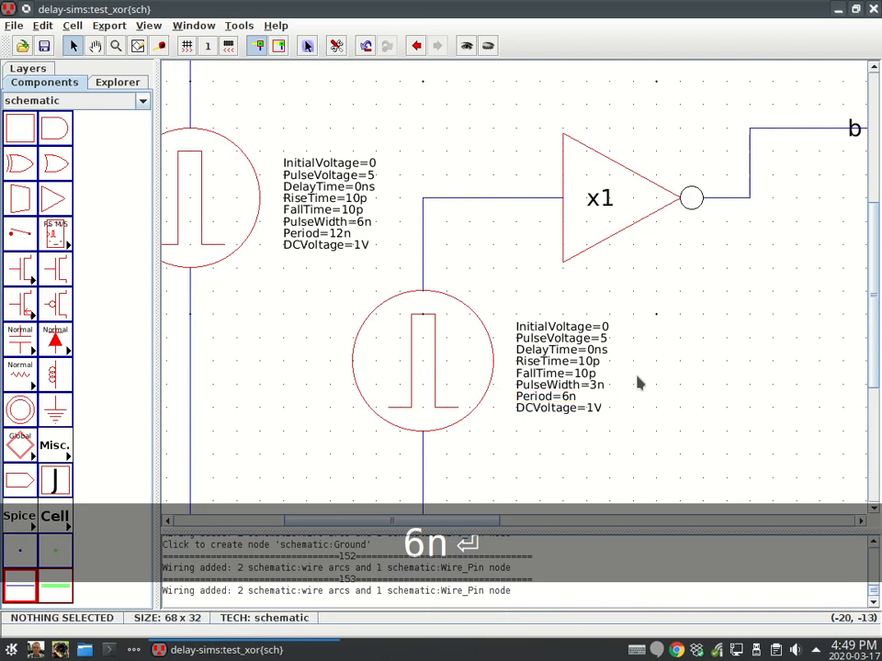
Fit the whole test_xor schematic in view and check it and its subcells for errors.
{"action": "scroll", "coordinate": [363, 287], "scroll_direction": "down", "scroll_amount": 4, "text": "ctrl"}
{"action": "scroll", "coordinate": [457, 262], "scroll_direction": "down", "scroll_amount": 3, "text": "ctrl"}
{"action": "key", "text": "ctrl+9"}
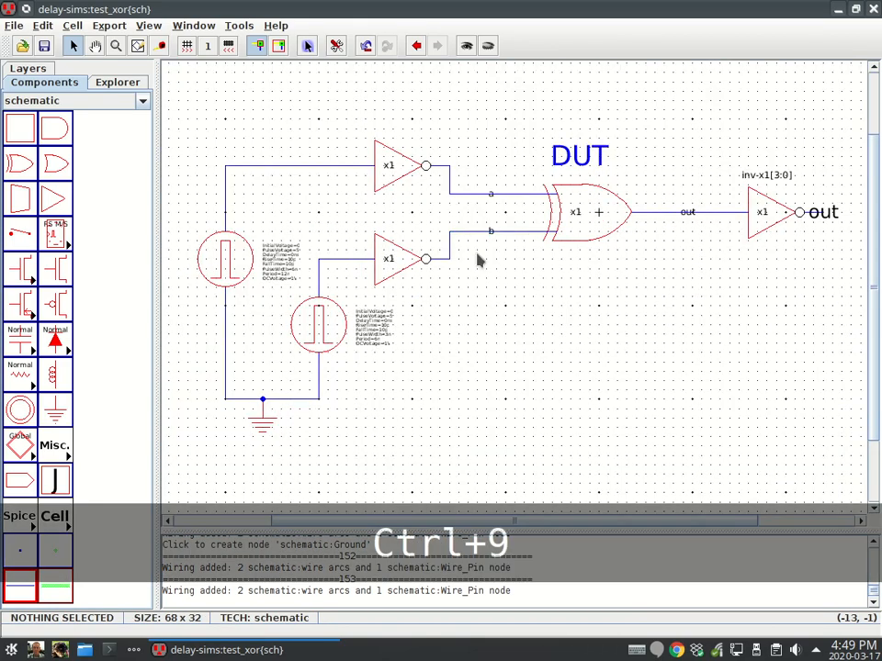
{"action": "key", "text": "F5"}
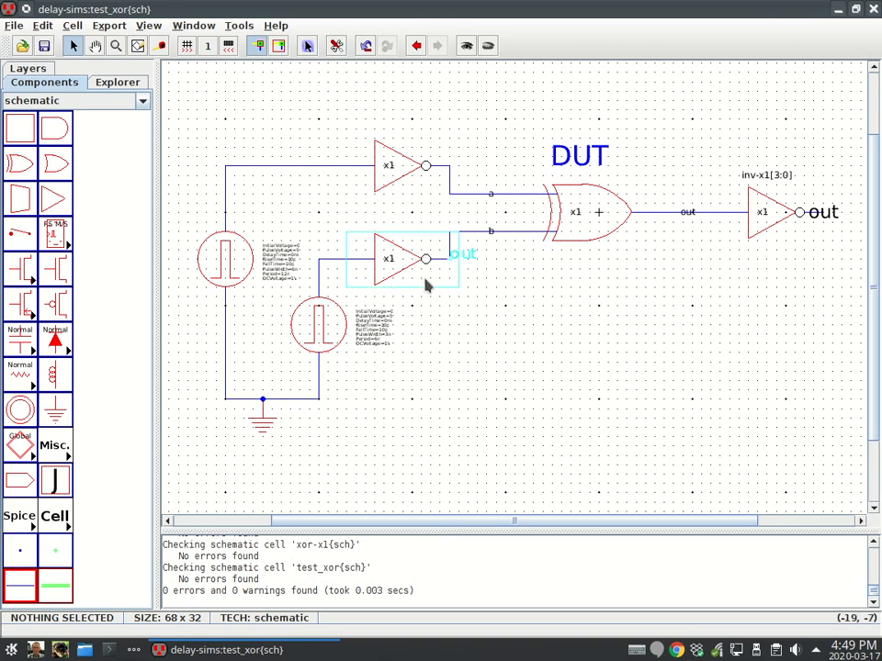
Write the Spice deck for test_xor and run LTspice on it, and cancel the simulation.
{"action": "key", "text": "F4"}
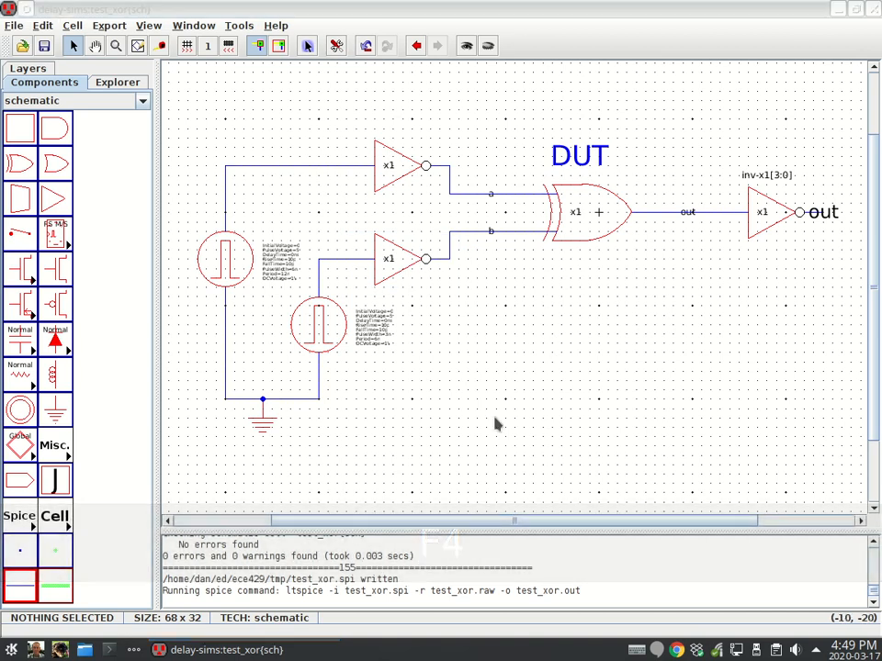
{"action": "left_click_drag", "start_coordinate": [267, 591], "coordinate": [319, 592]}
{"action": "left_click", "coordinate": [297, 594]}
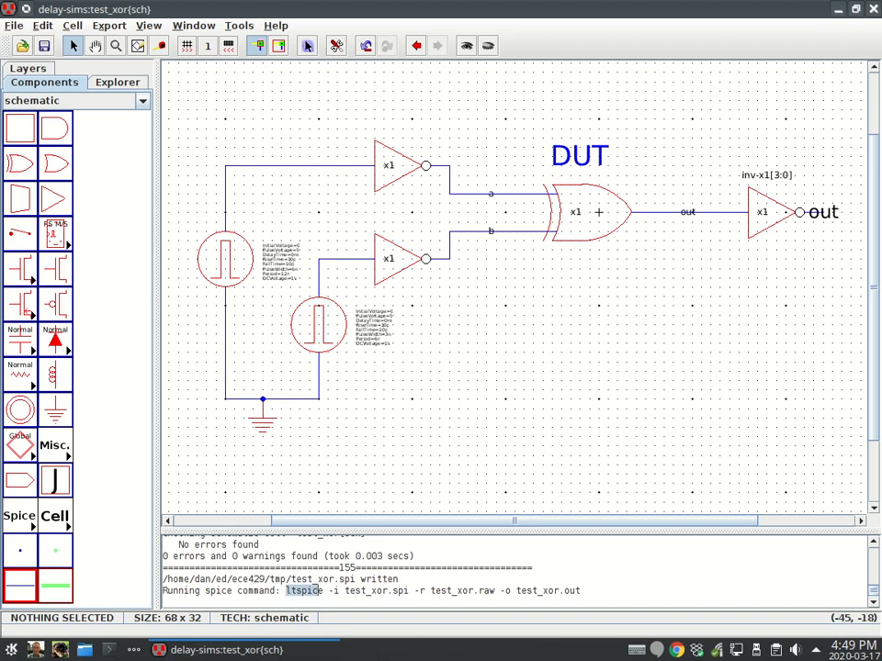
{"action": "left_click_drag", "start_coordinate": [415, 289], "coordinate": [418, 287]}
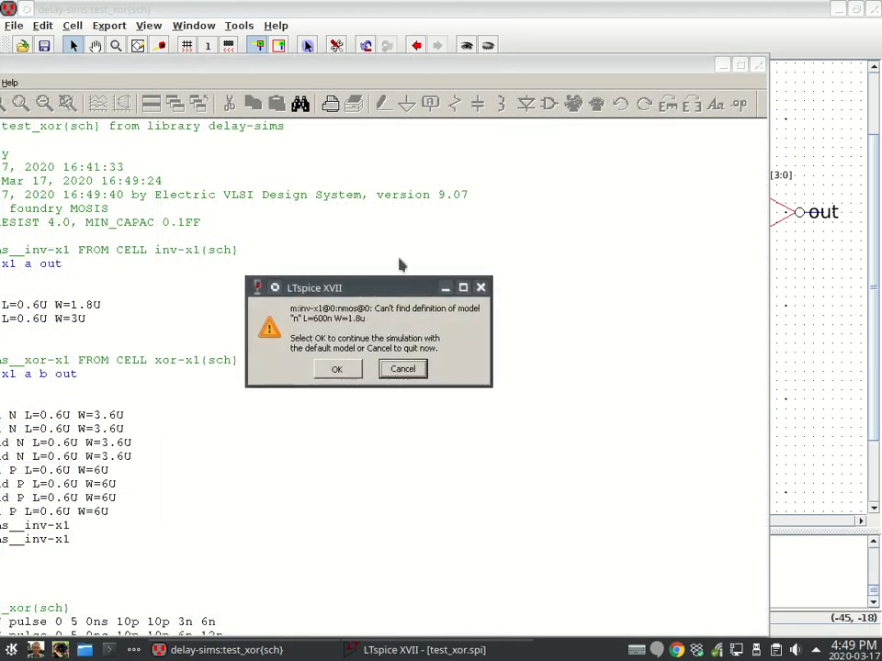
{"action": "left_click", "coordinate": [424, 369]}
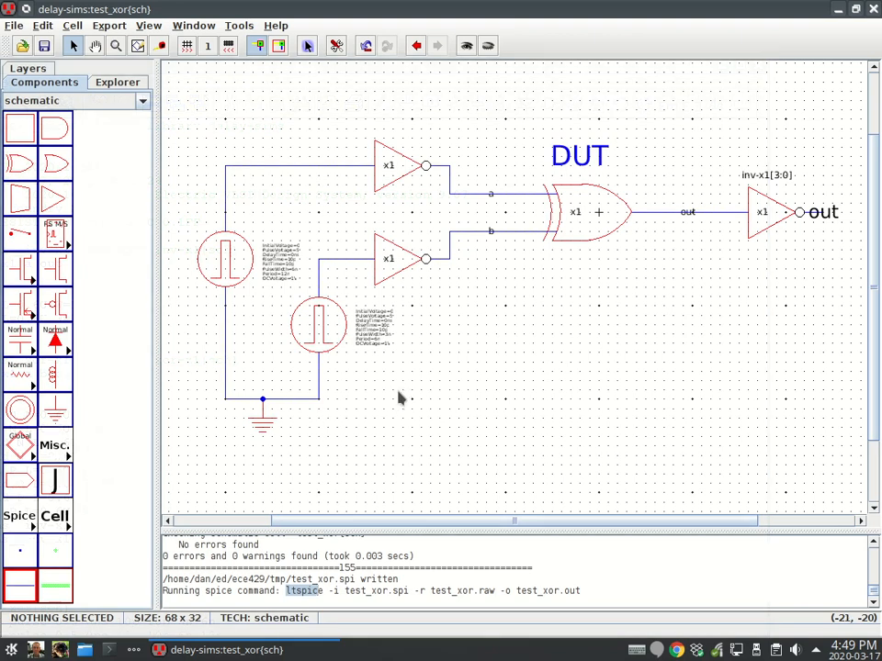
Place a Spice Code text in the empty area to the right of the lower pulse source's parameters.
{"action": "left_click", "coordinate": [65, 446]}
{"action": "left_click", "coordinate": [101, 475]}
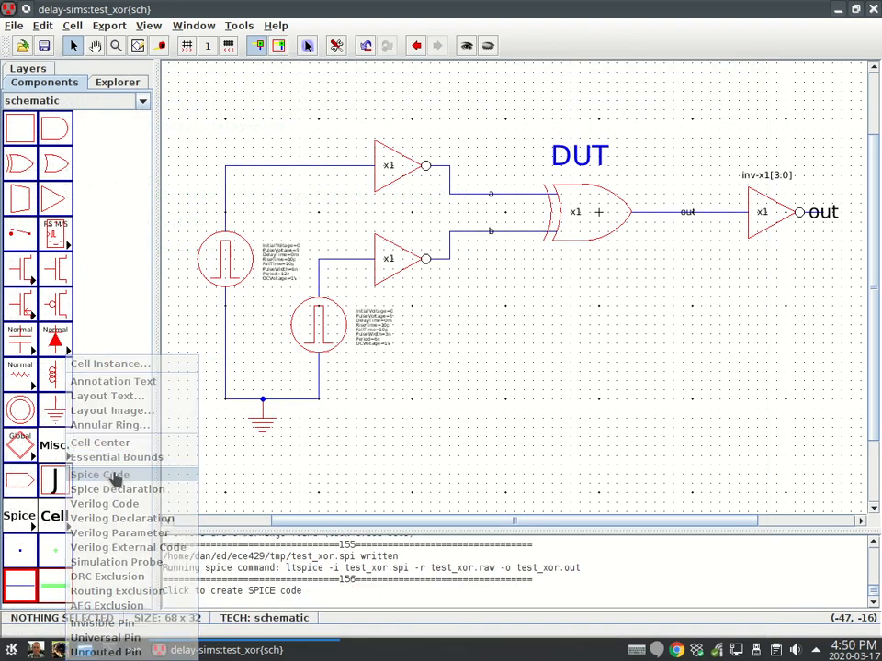
{"action": "left_click", "coordinate": [441, 338]}
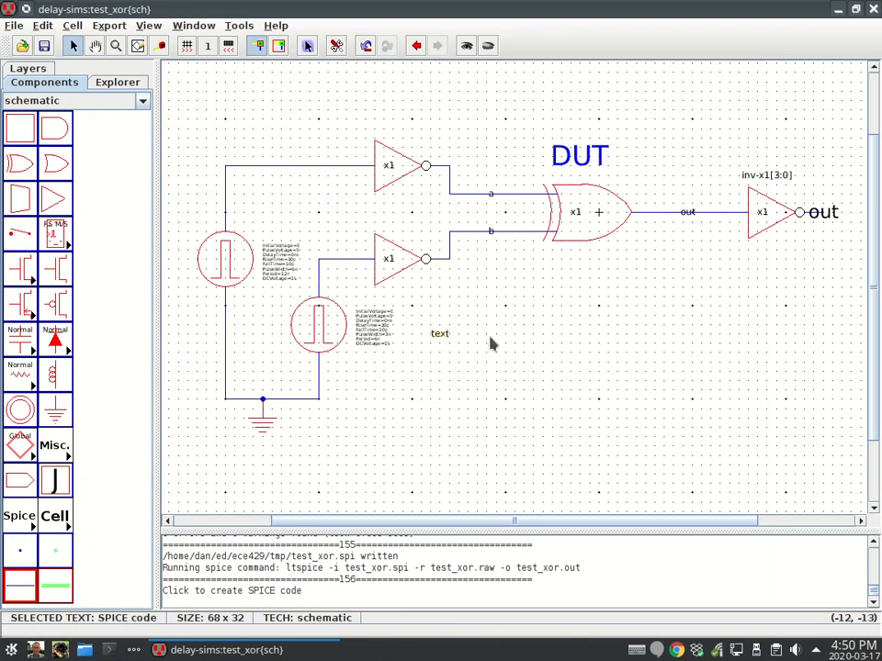
{"action": "scroll", "coordinate": [453, 343], "scroll_direction": "up", "scroll_amount": 4, "text": "ctrl"}
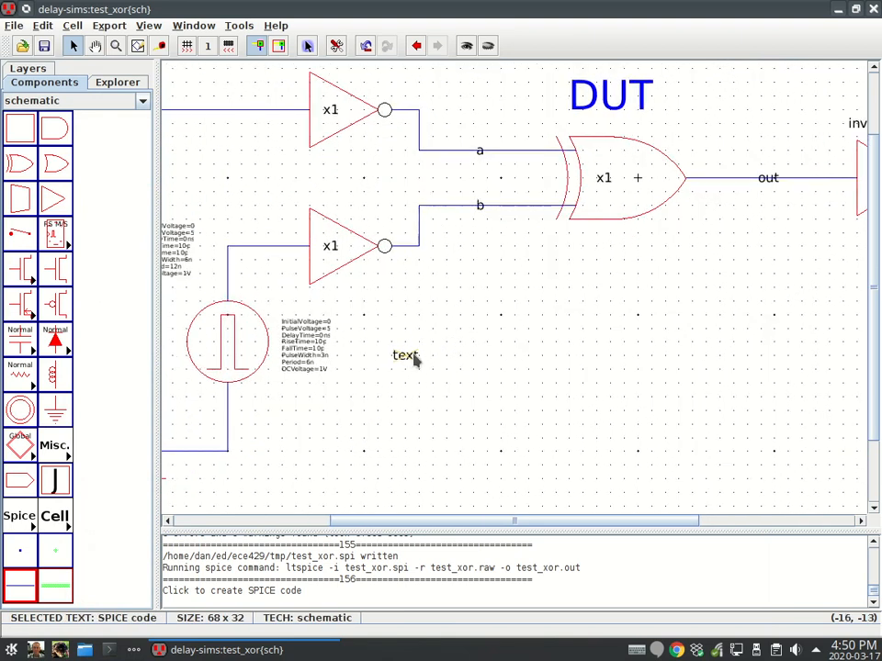
Turn the new Spice code into multi-line text reading "Vsupply Vdd 0 5" and ".include c5.txt", with a lower-left anchor.
{"action": "key", "text": "ctrl+i"}
{"action": "left_click", "coordinate": [594, 89]}
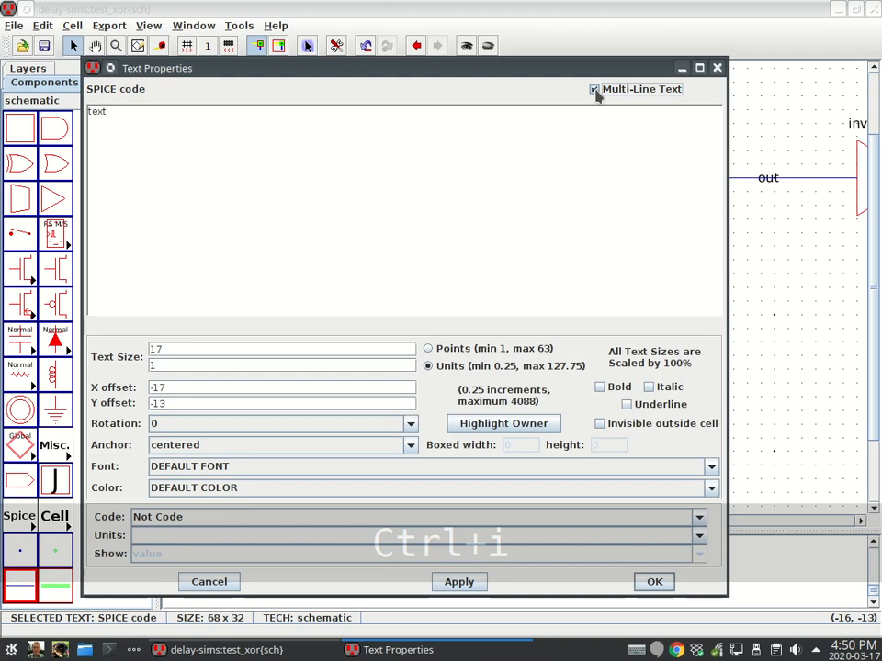
{"action": "left_click_drag", "start_coordinate": [269, 148], "coordinate": [67, 53]}
{"action": "type", "text": "Vsupply Vdd 0 5"}
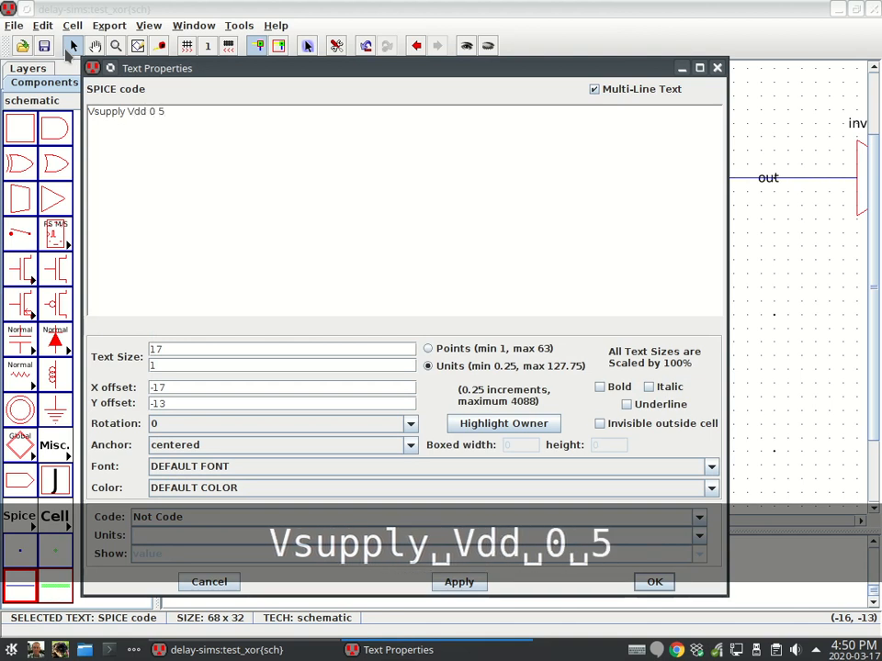
{"action": "key", "text": "Return"}
{"action": "type", "text": "."}
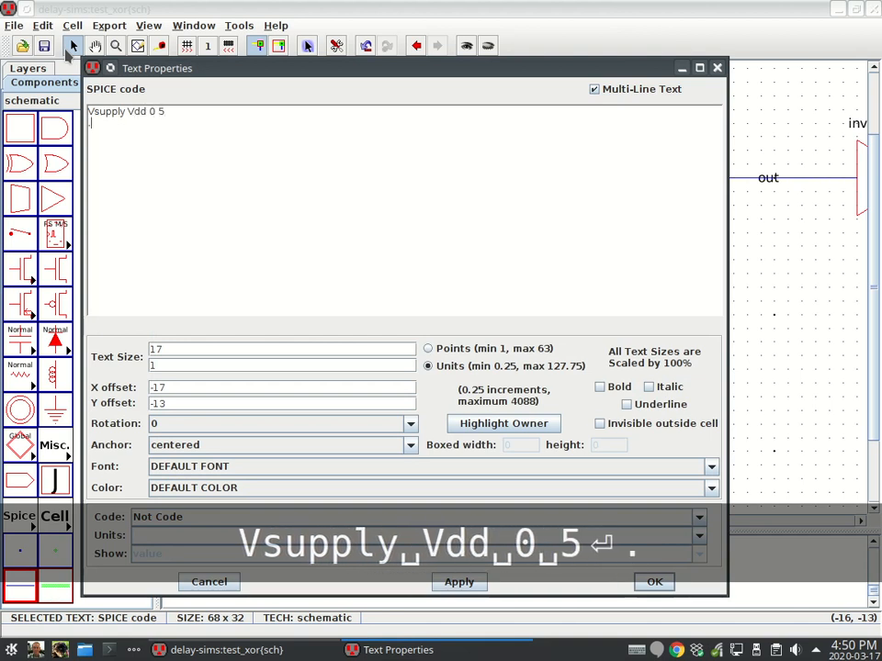
{"action": "type", "text": "include c5.txt"}
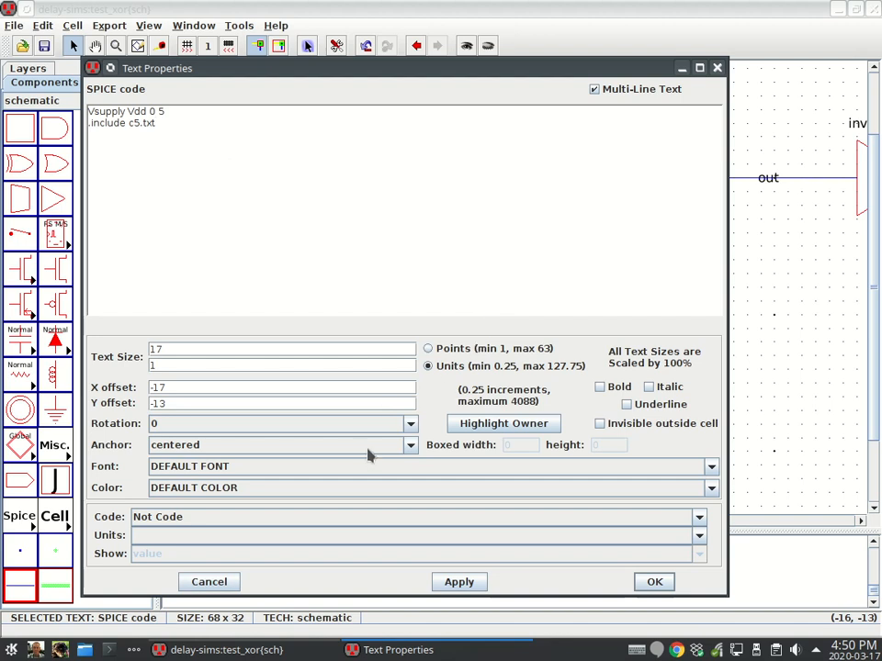
{"action": "left_click", "coordinate": [166, 447]}
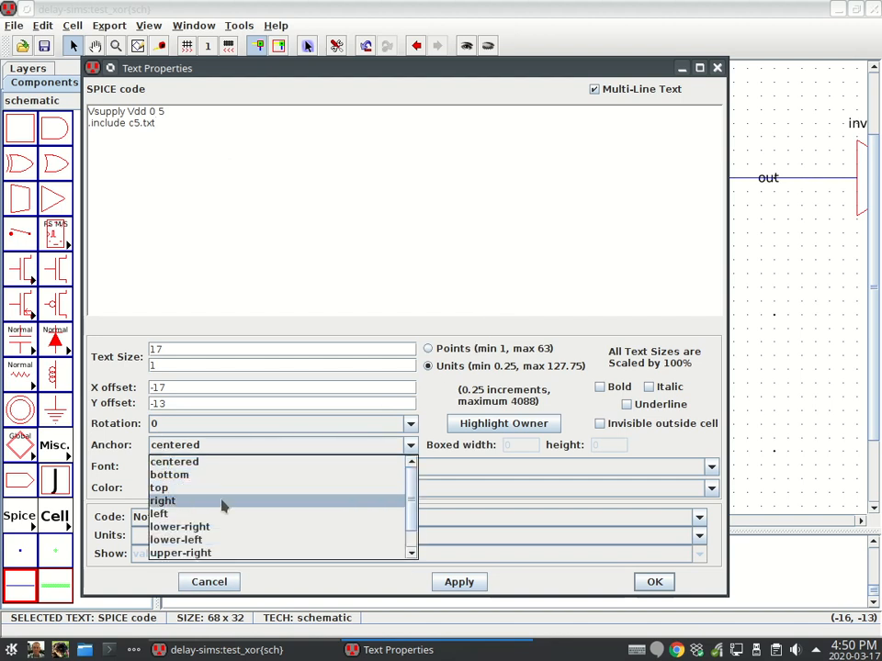
{"action": "scroll", "coordinate": [225, 505], "scroll_direction": "down", "scroll_amount": 1}
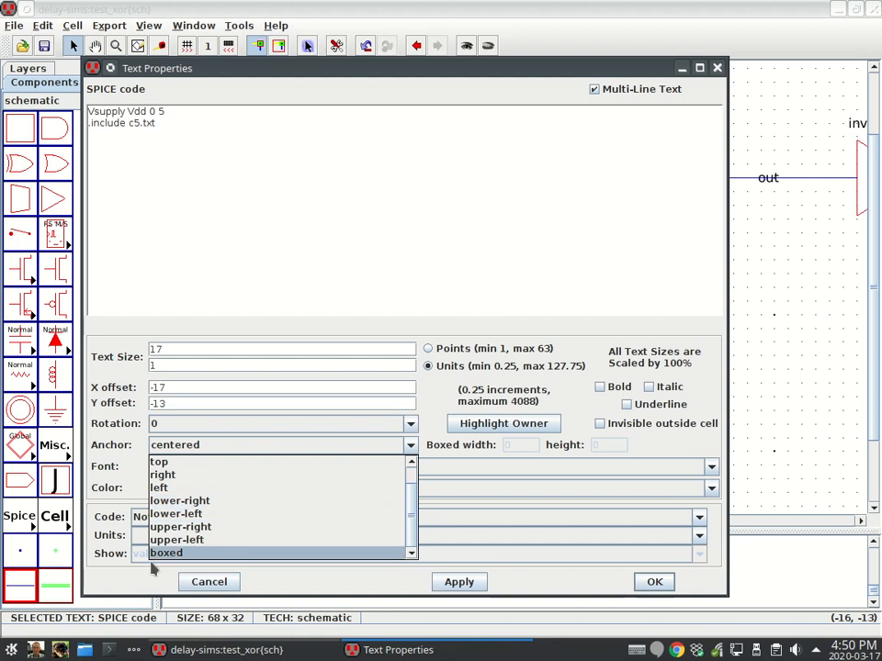
{"action": "left_click", "coordinate": [184, 514]}
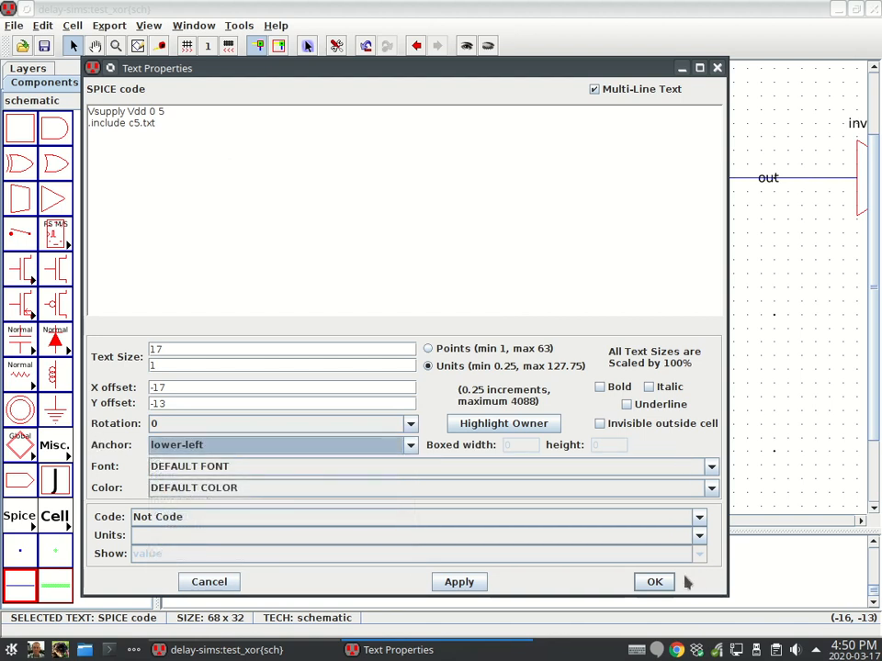
{"action": "left_click", "coordinate": [654, 583]}
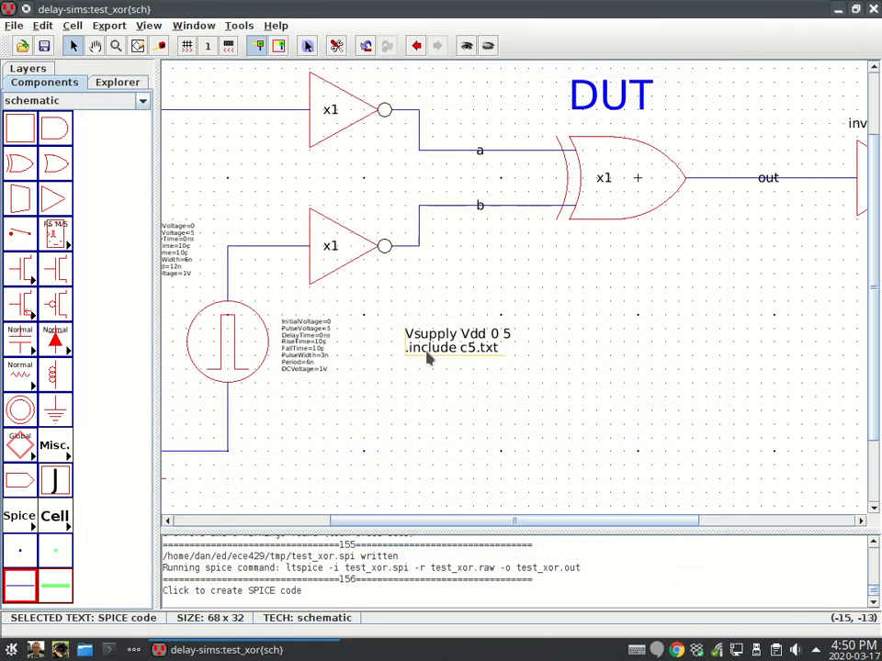
Change the supply Spice code's anchor to upper-left and shift the text 2 units left and 1 unit up.
{"action": "key", "text": "ctrl+i"}
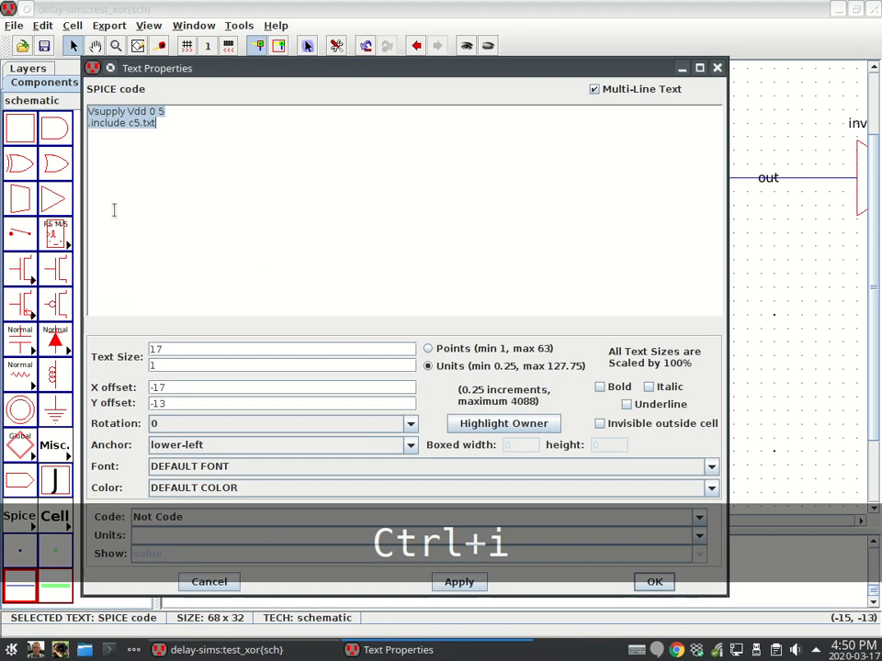
{"action": "left_click", "coordinate": [174, 447]}
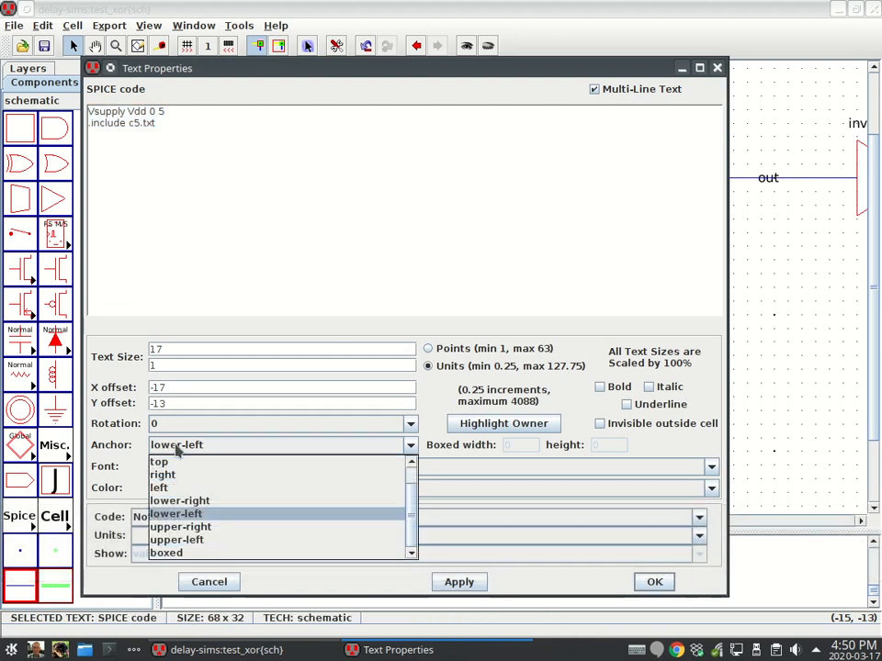
{"action": "left_click", "coordinate": [198, 543]}
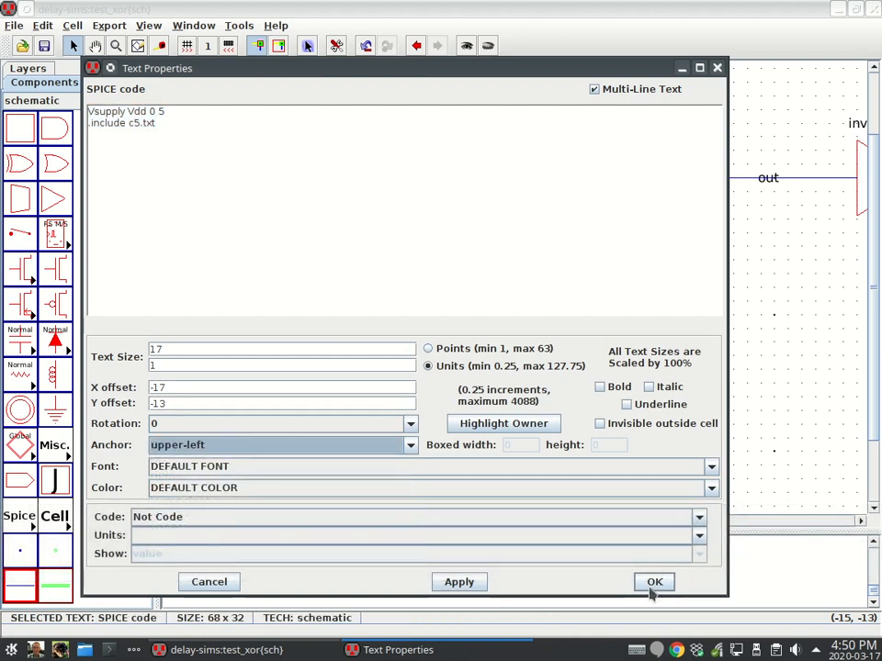
{"action": "left_click", "coordinate": [653, 583]}
{"action": "left_click_drag", "start_coordinate": [418, 376], "coordinate": [403, 372]}
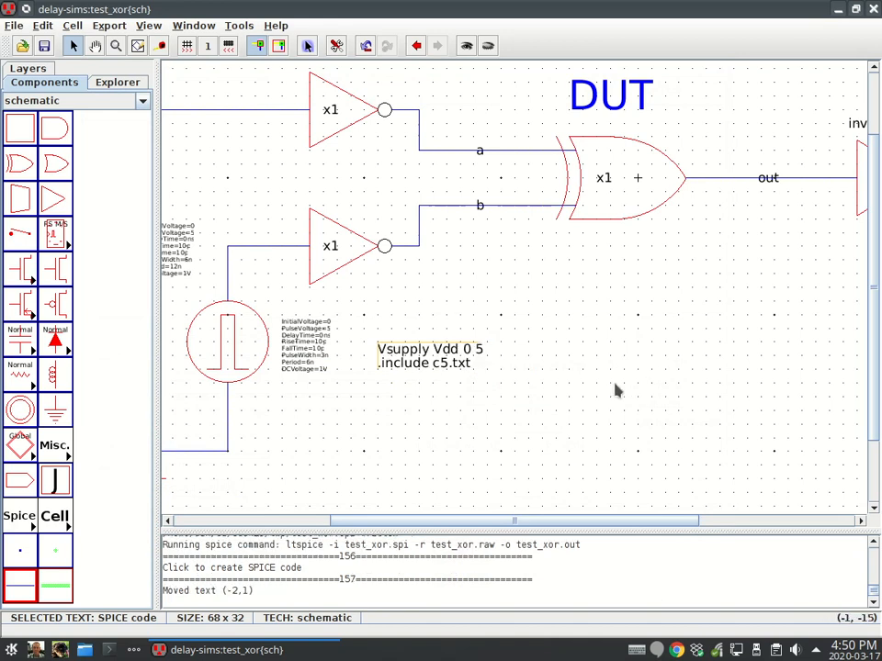
{"action": "middle_click_drag", "start_coordinate": [616, 390], "coordinate": [531, 364]}
{"action": "left_click", "coordinate": [52, 448]}
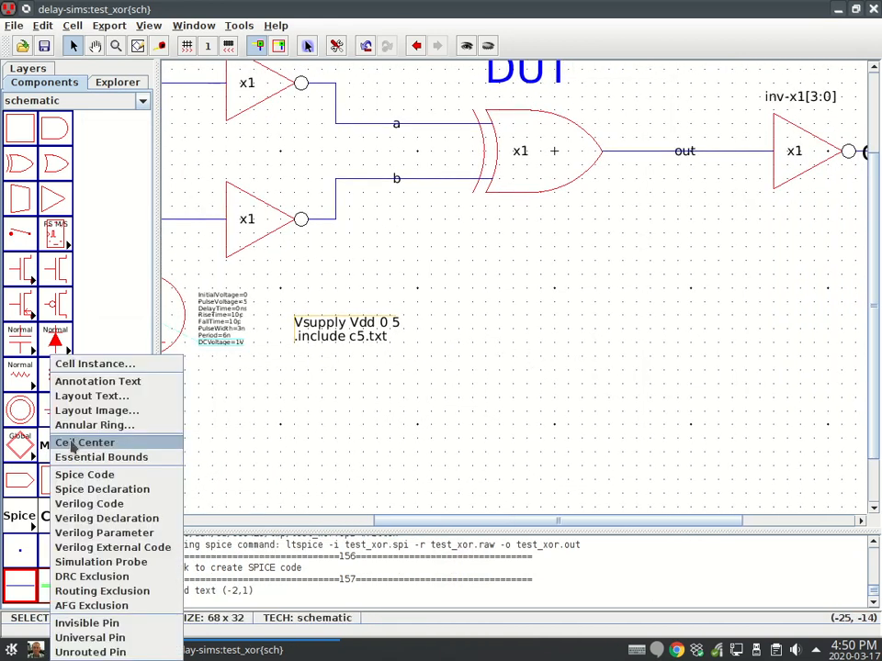
{"action": "left_click", "coordinate": [101, 474]}
{"action": "left_click", "coordinate": [500, 331]}
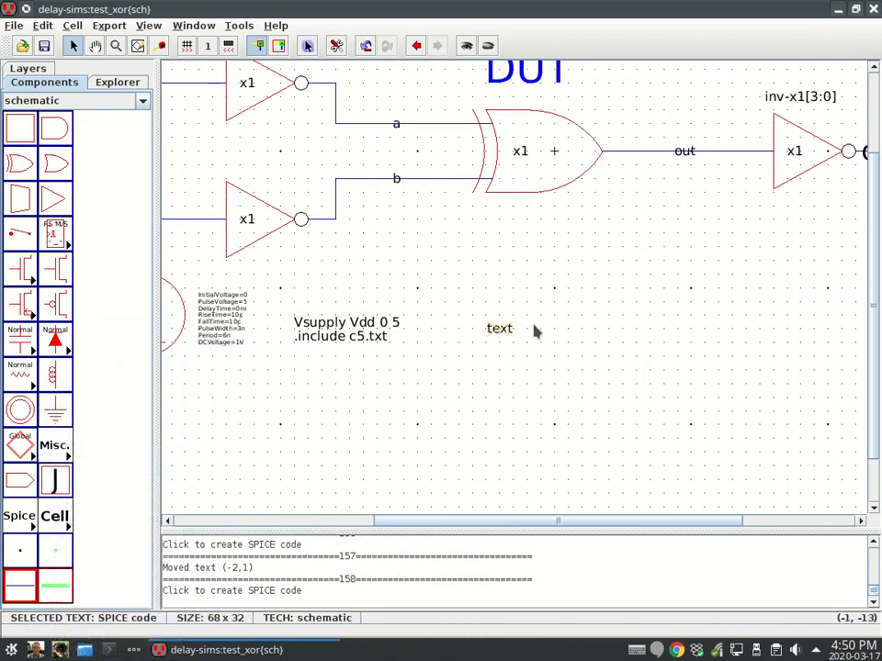
{"action": "key", "text": "Delete"}
Copy the supply Spice code and paste the duplicate beside it, in the empty area below the XOR gate.
{"action": "left_click", "coordinate": [333, 331]}
{"action": "key", "text": "ctrl+c"}
{"action": "key", "text": "ctrl+v"}
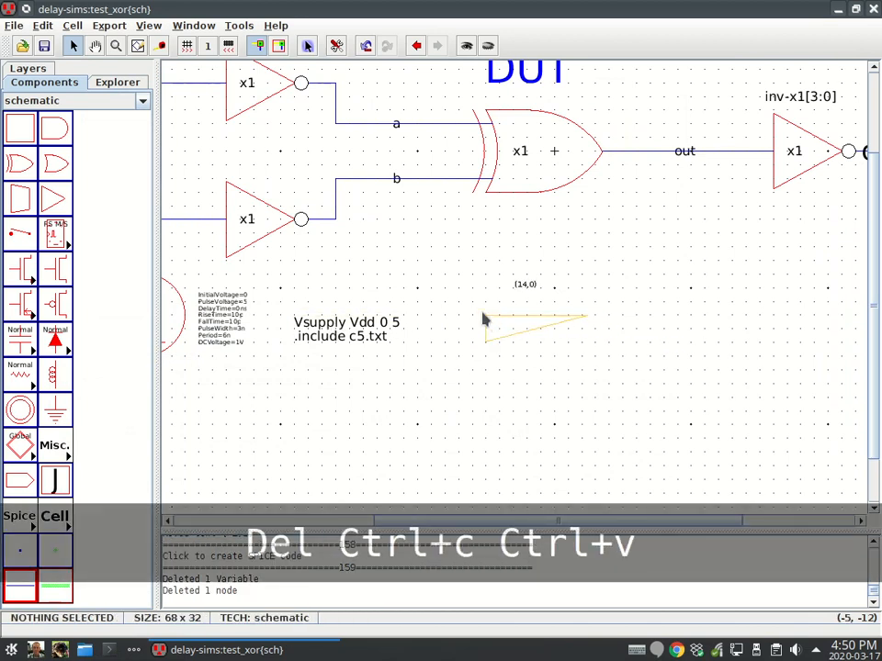
{"action": "left_click", "coordinate": [485, 318]}
Replace the duplicated Spice code's content with the transient analysis command ".tran 25n".
{"action": "left_click", "coordinate": [534, 339]}
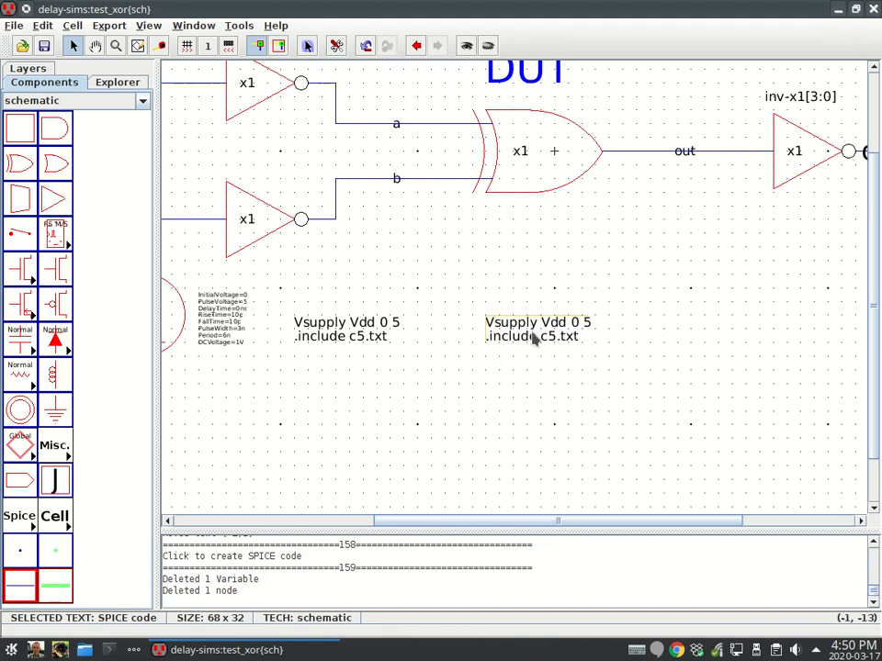
{"action": "key", "text": "ctrl+i"}
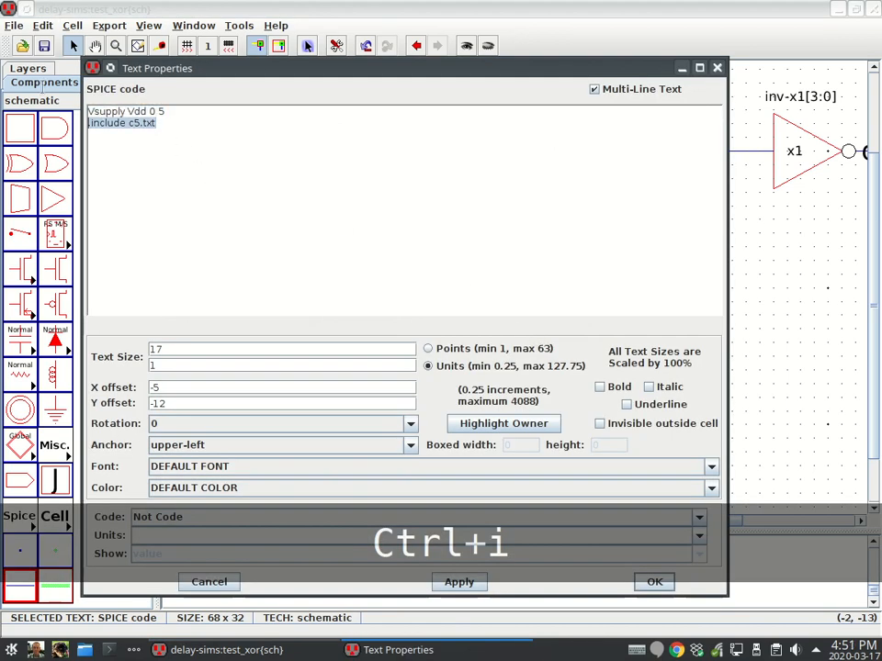
{"action": "key", "text": "Delete"}
{"action": "type", "text": ".tran"}
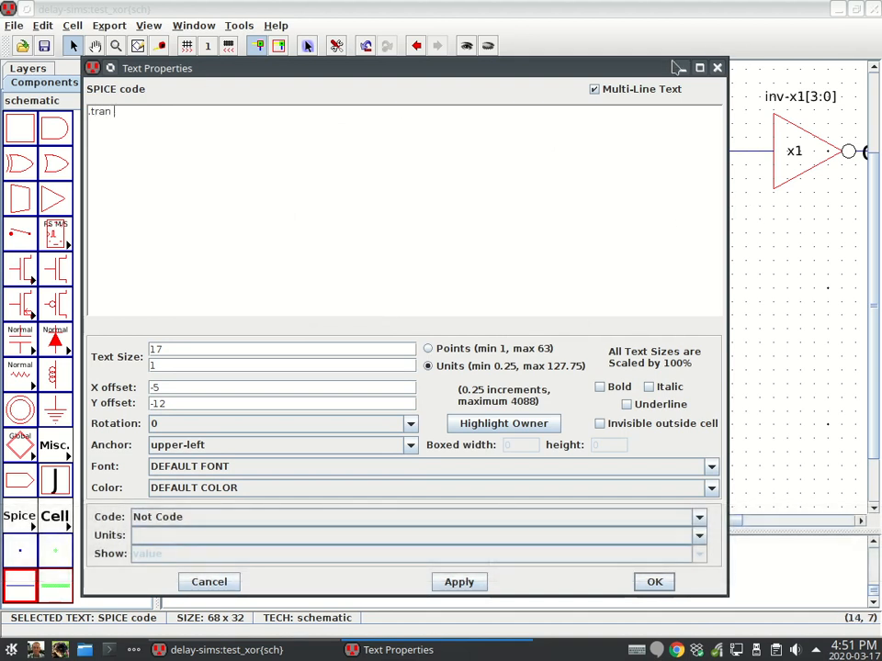
{"action": "left_click_drag", "start_coordinate": [664, 58], "coordinate": [664, 176]}
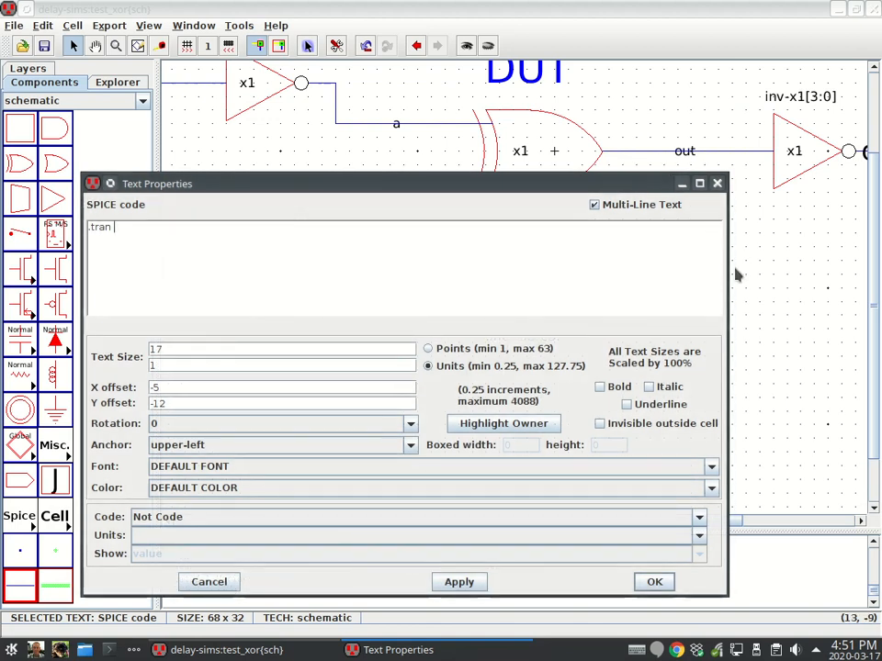
{"action": "left_click_drag", "start_coordinate": [725, 261], "coordinate": [636, 259]}
{"action": "left_click_drag", "start_coordinate": [513, 184], "coordinate": [654, 371]}
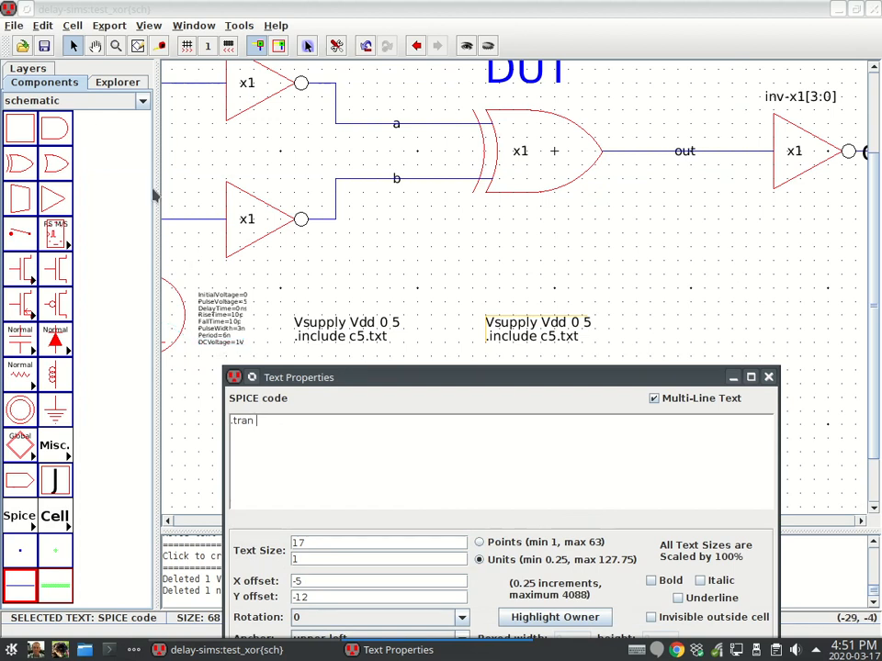
{"action": "left_click_drag", "start_coordinate": [415, 380], "coordinate": [428, 150]}
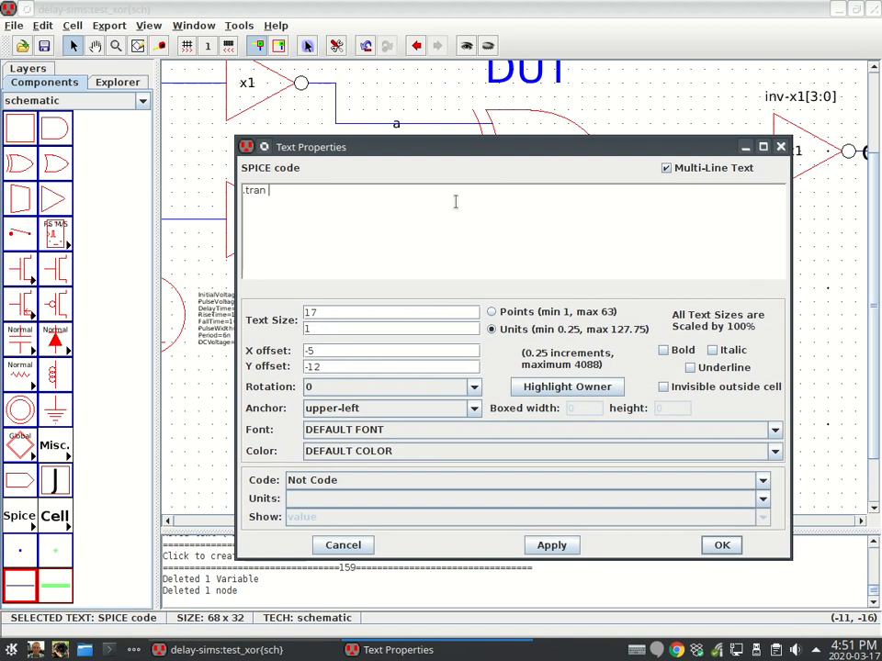
{"action": "type", "text": "25n"}
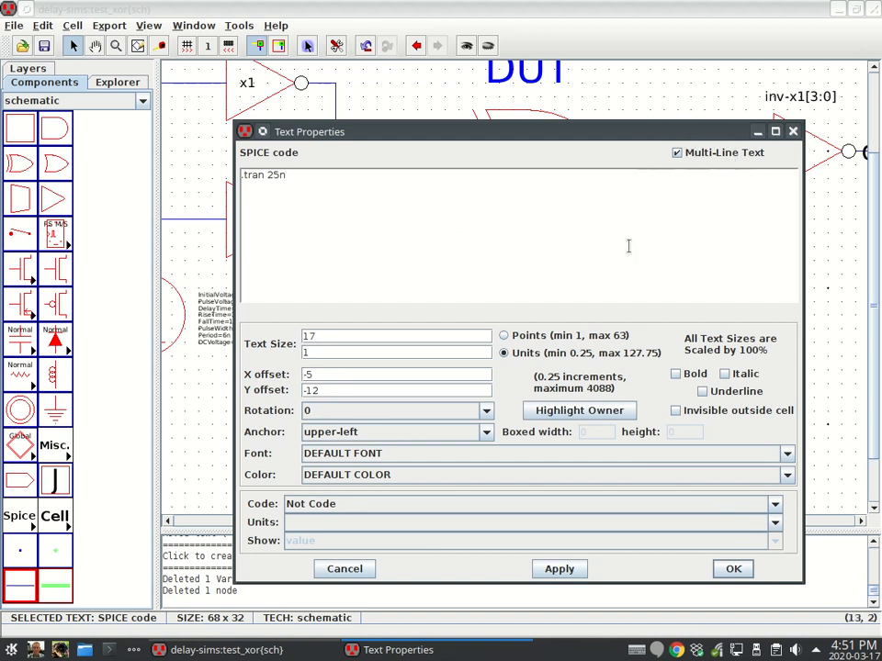
{"action": "left_click", "coordinate": [732, 570]}
Check the test_xor schematic for errors, and write its Spice deck and simulate it in LTspice.
{"action": "key", "text": "F5"}
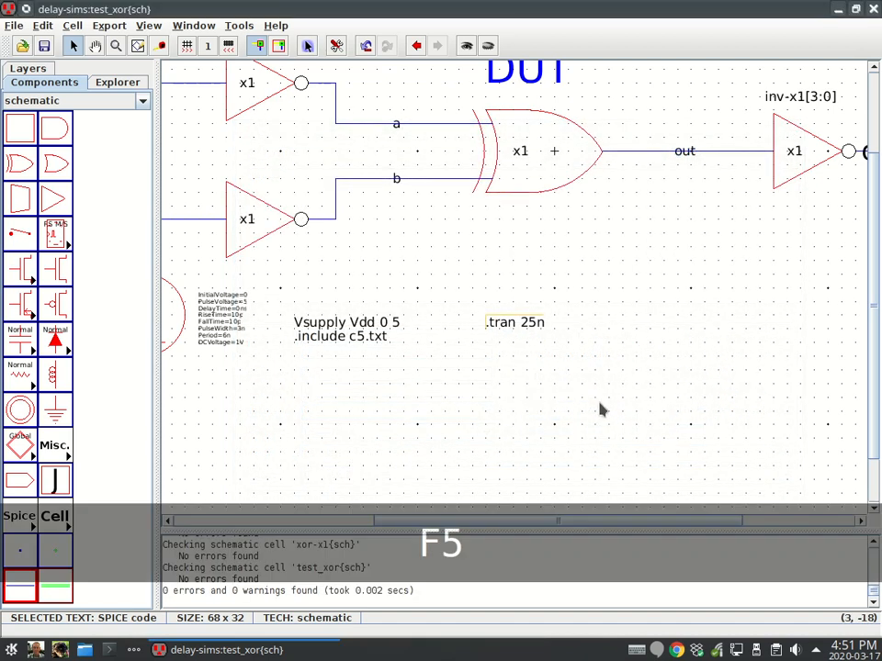
{"action": "key", "text": "F4"}
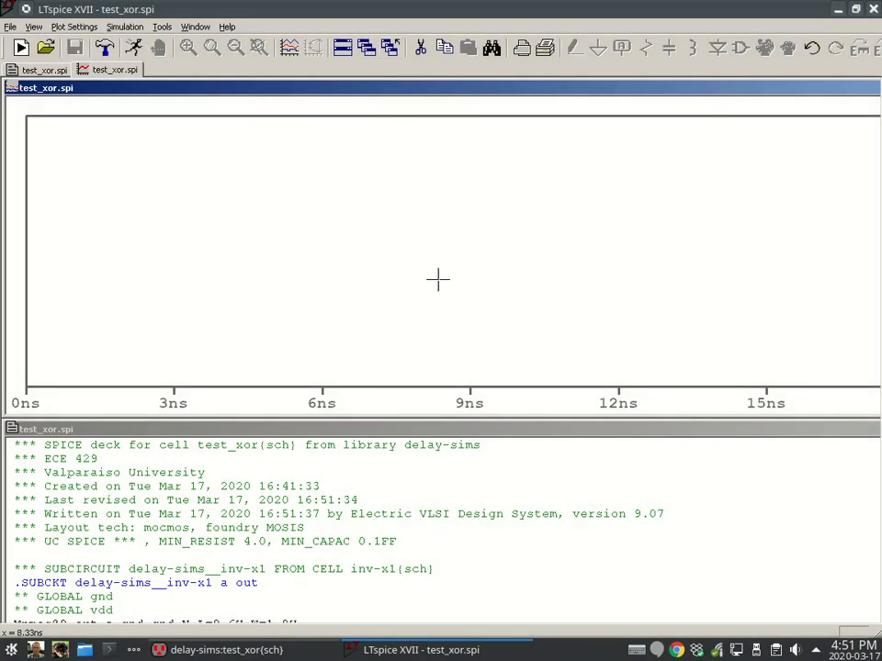
Maximize the test_xor.spi netlist and examine the inv-x1 subcircuit's definition, including its transistor connections and dimensions.
{"action": "double_click", "coordinate": [713, 431]}
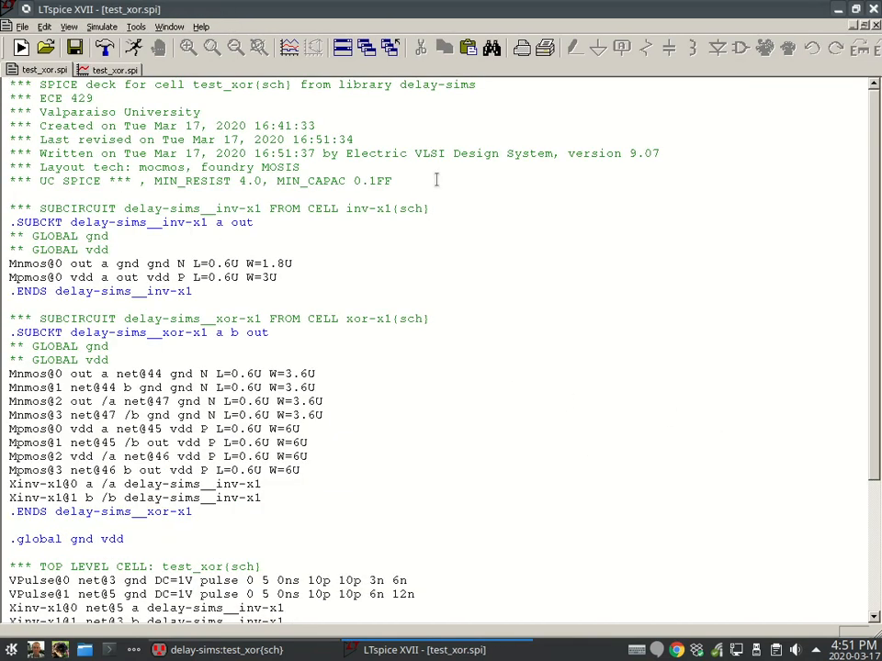
{"action": "key", "text": "Down"}
{"action": "key", "text": "Down"}
{"action": "key", "text": "Down"}
{"action": "key", "text": "Down"}
{"action": "key", "text": "Down"}
{"action": "key", "text": "Down"}
{"action": "key", "text": "Down"}
{"action": "key", "text": "Down"}
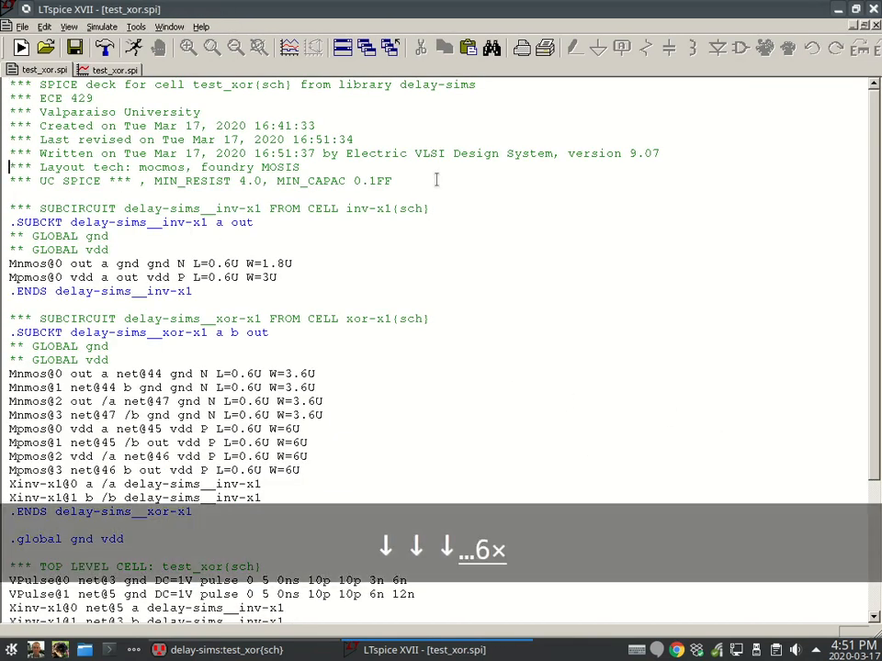
{"action": "key", "text": "Down"}
{"action": "key", "text": "Down"}
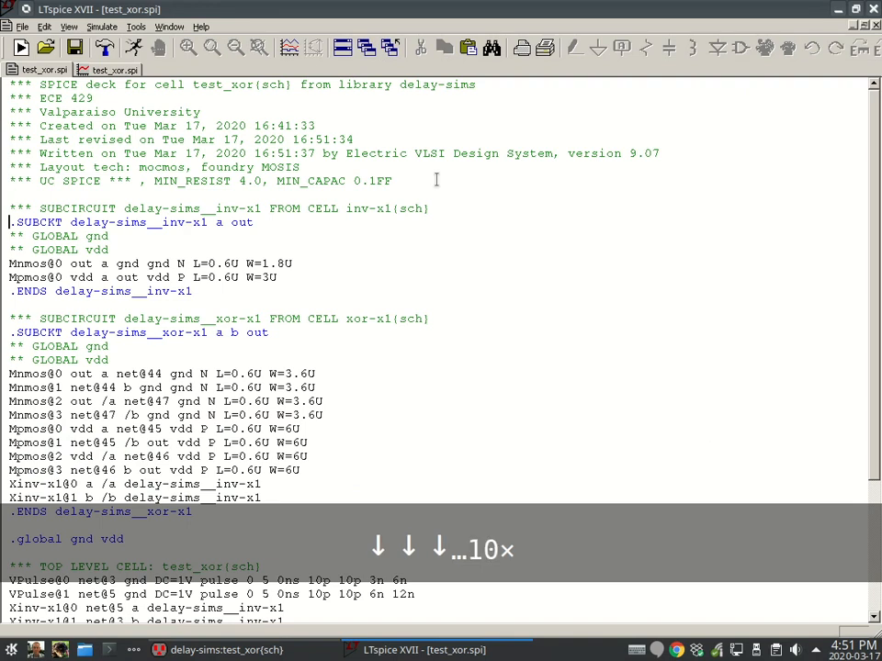
{"action": "left_click_drag", "start_coordinate": [195, 292], "coordinate": [8, 221]}
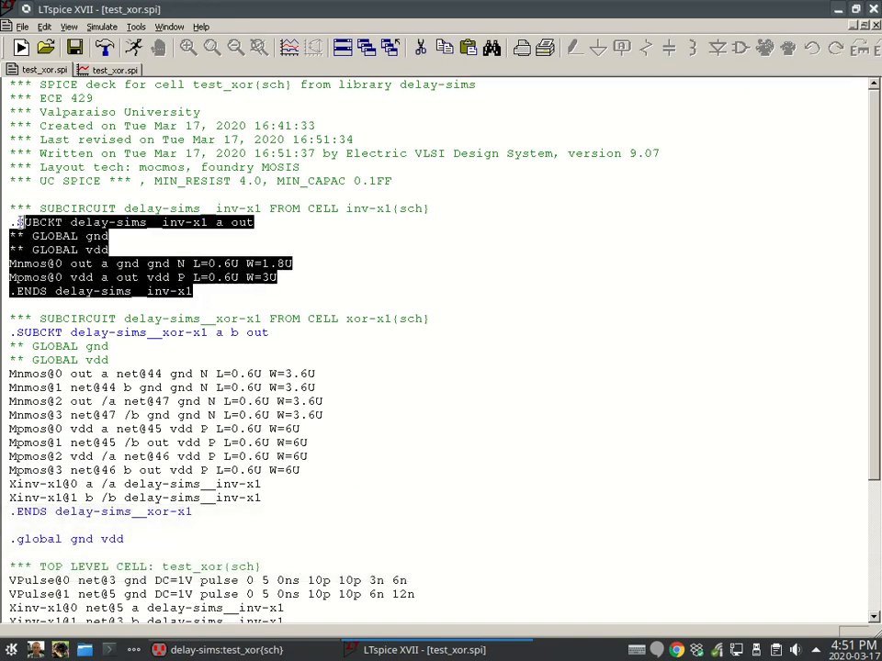
{"action": "left_click", "coordinate": [220, 254]}
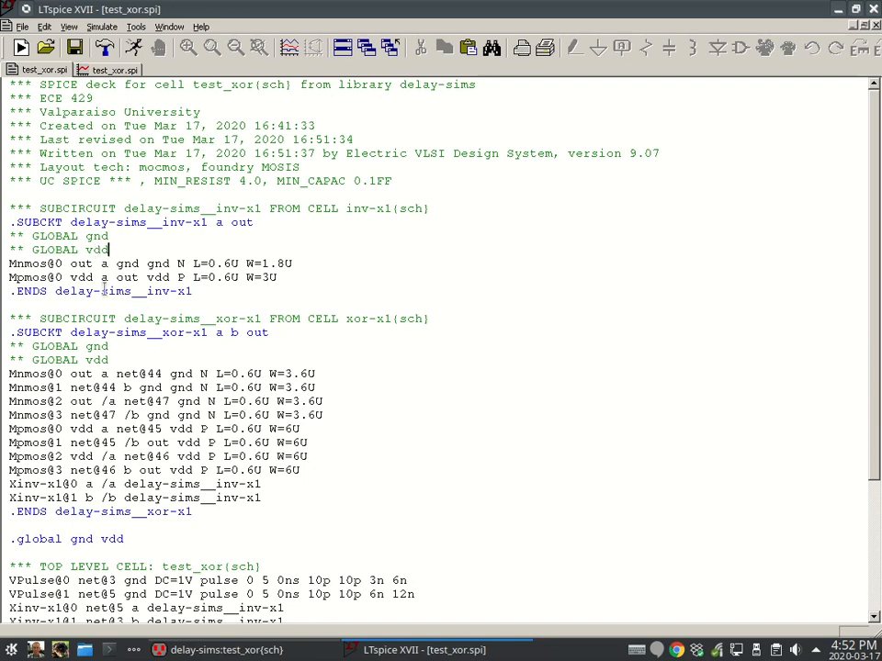
{"action": "double_click", "coordinate": [128, 263]}
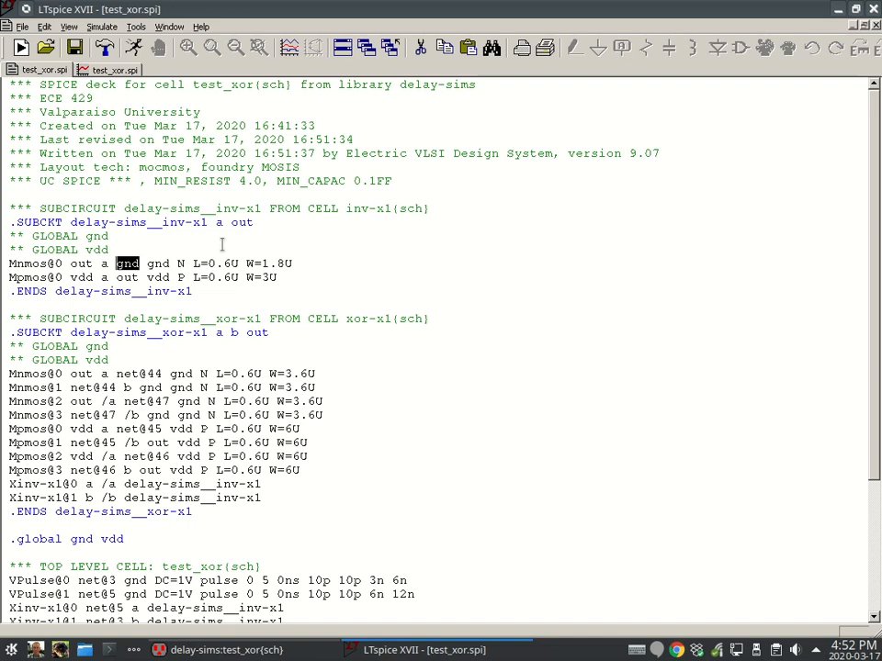
{"action": "left_click_drag", "start_coordinate": [193, 264], "coordinate": [239, 263]}
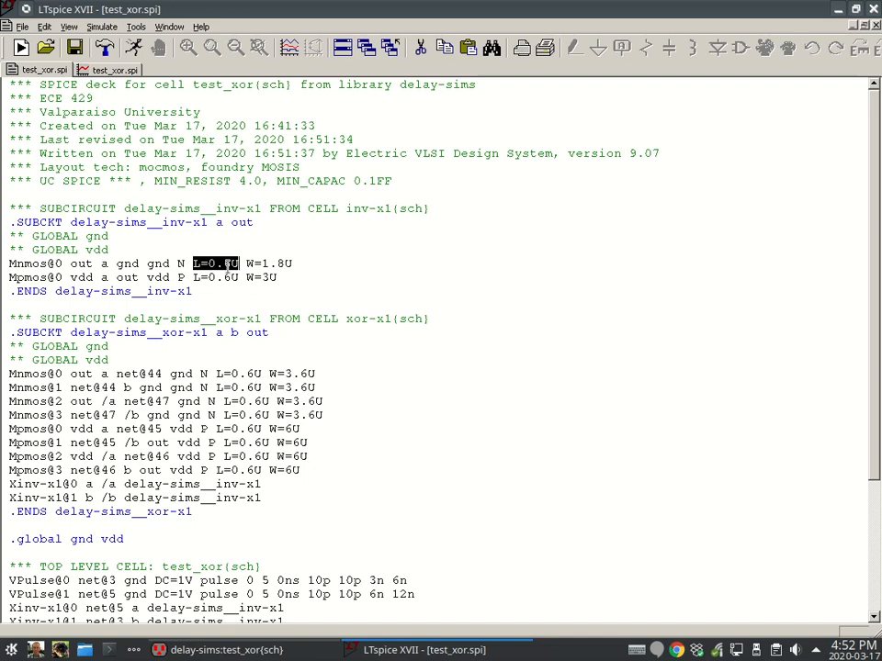
{"action": "left_click", "coordinate": [266, 299]}
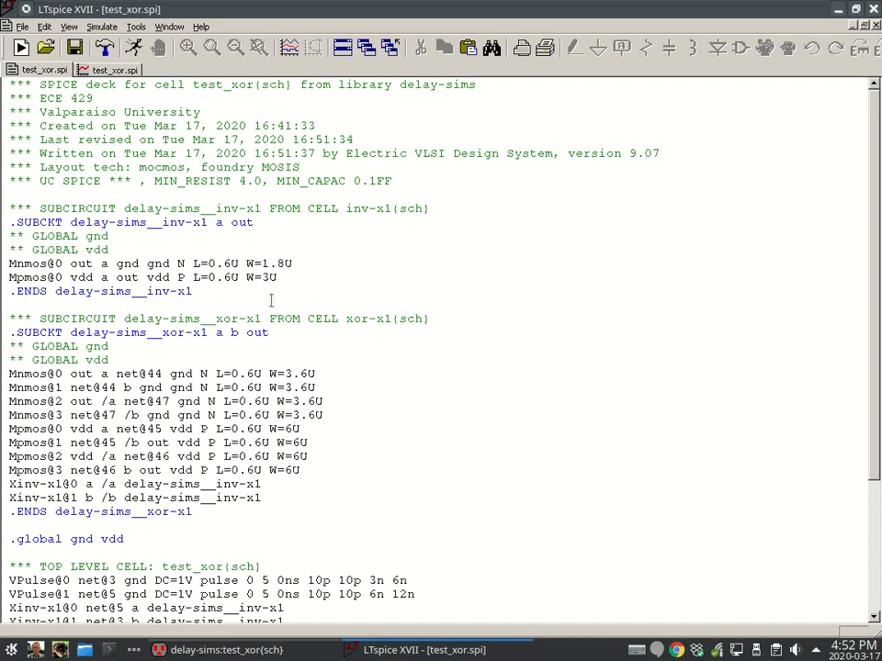
Examine the xor-x1 subcircuit in the netlist, including its inverter instances, the subcircuit they reference, and its a, b and out ports.
{"action": "left_click_drag", "start_coordinate": [10, 484], "coordinate": [262, 484]}
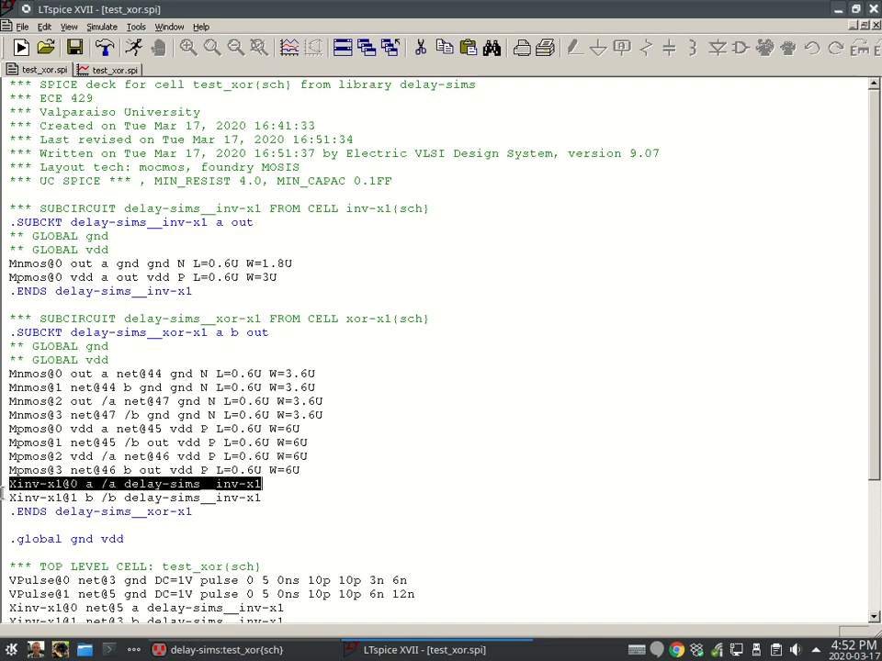
{"action": "left_click", "coordinate": [11, 497]}
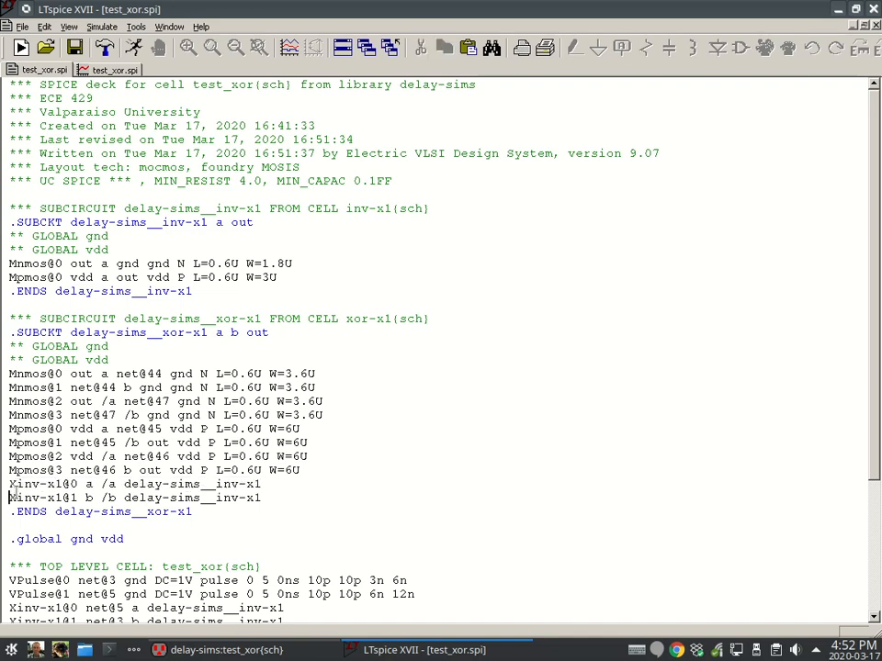
{"action": "left_click_drag", "start_coordinate": [15, 484], "coordinate": [78, 484]}
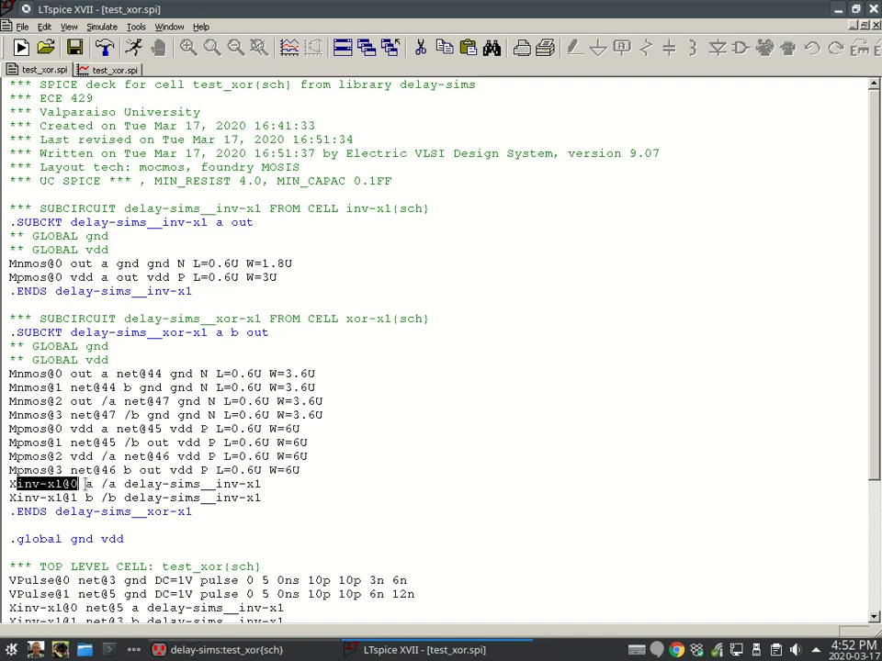
{"action": "left_click_drag", "start_coordinate": [124, 484], "coordinate": [264, 484]}
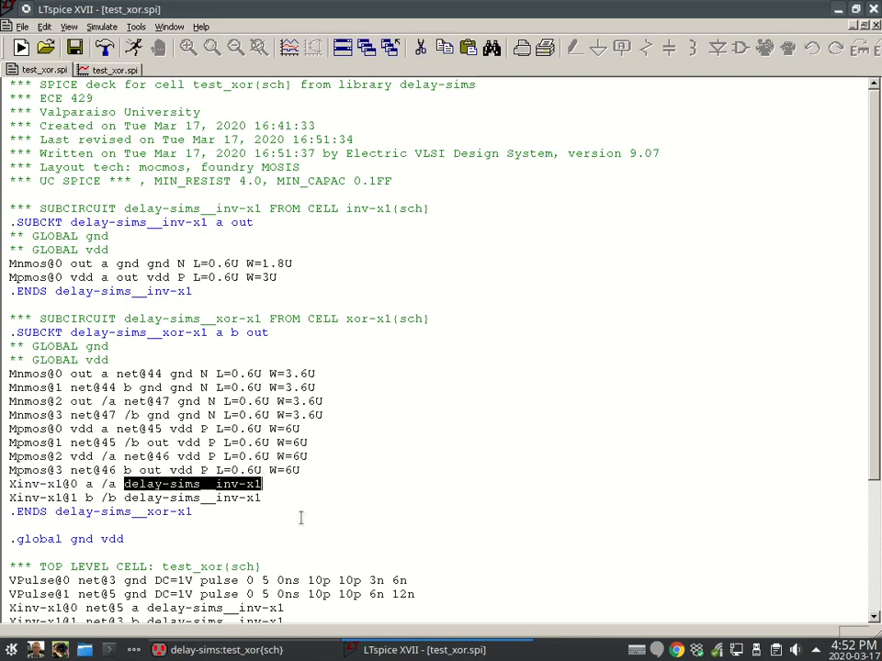
{"action": "left_click", "coordinate": [165, 248]}
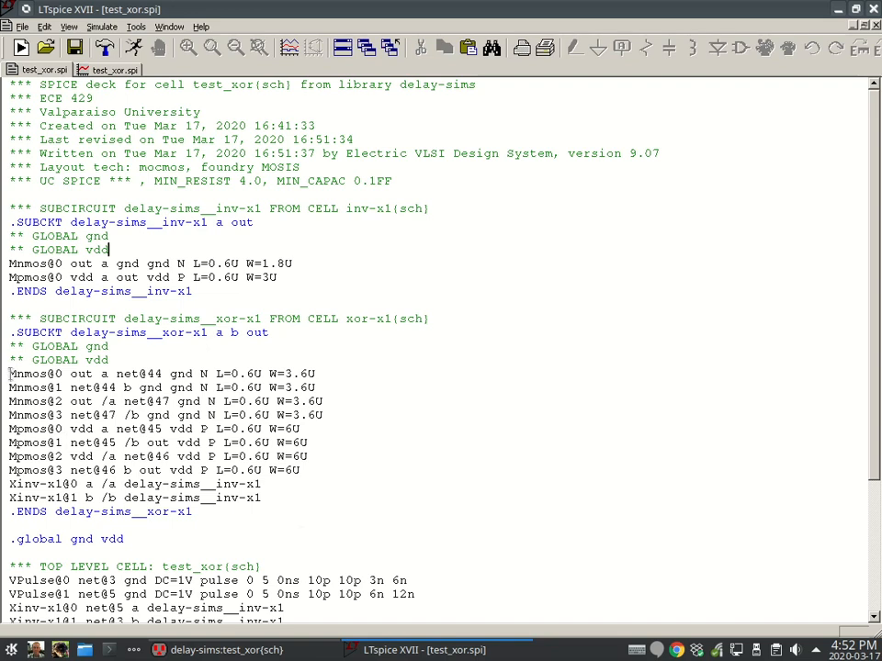
{"action": "double_click", "coordinate": [128, 333]}
{"action": "left_click_drag", "start_coordinate": [140, 333], "coordinate": [284, 326]}
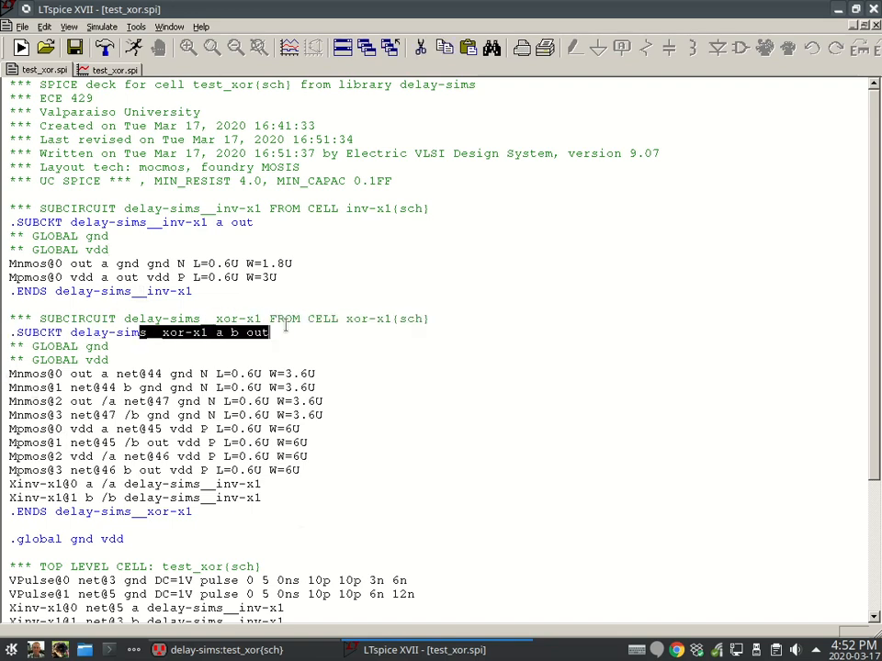
{"action": "left_click", "coordinate": [286, 327]}
Examine the global gnd and vdd declaration and the top-level test_xor inverter instances, including the four arrayed load inverters.
{"action": "scroll", "coordinate": [286, 326], "scroll_direction": "down", "scroll_amount": 5}
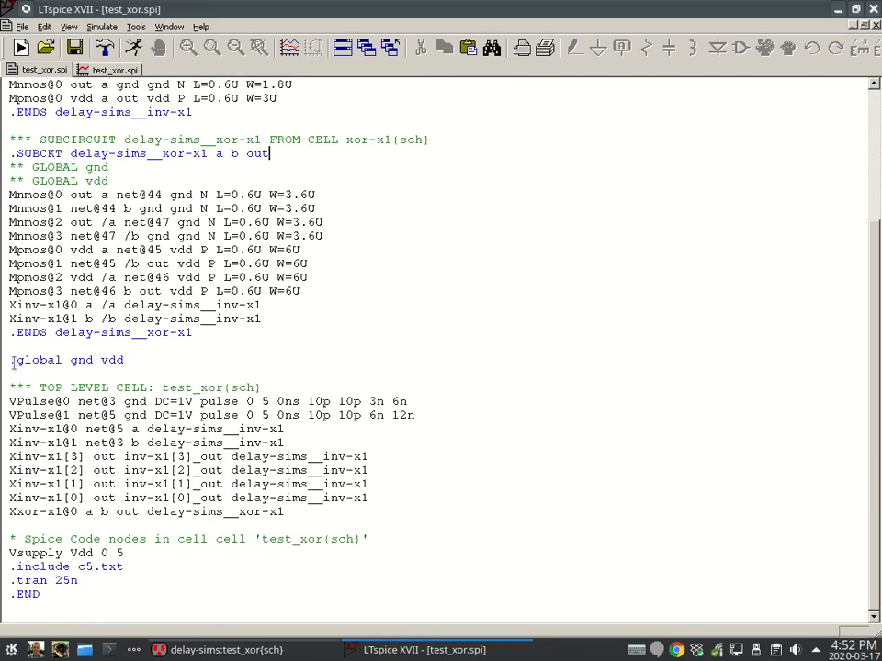
{"action": "left_click_drag", "start_coordinate": [7, 360], "coordinate": [123, 360]}
{"action": "left_click", "coordinate": [136, 356]}
{"action": "left_click_drag", "start_coordinate": [8, 426], "coordinate": [393, 496]}
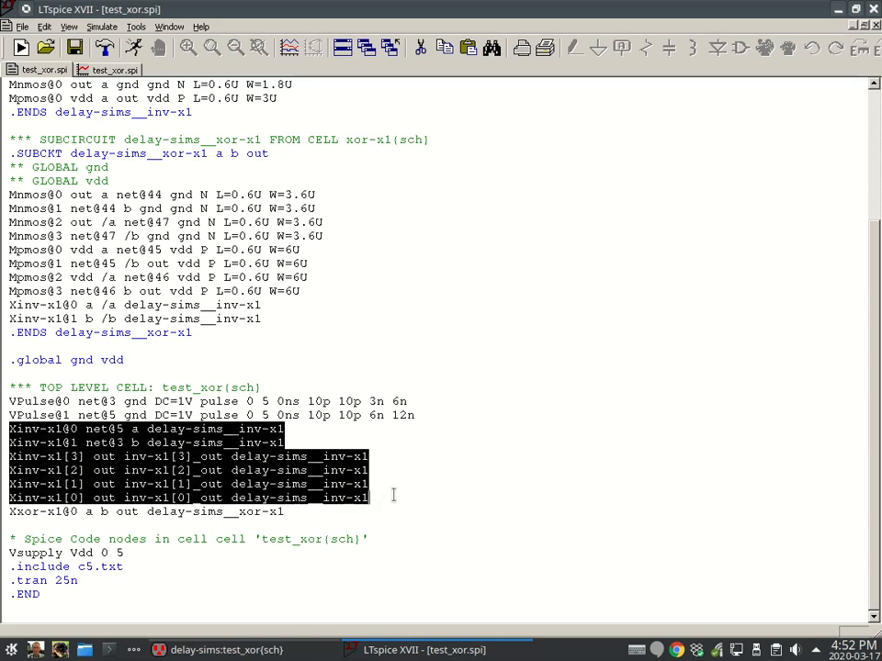
{"action": "left_click", "coordinate": [393, 496]}
{"action": "left_click_drag", "start_coordinate": [9, 457], "coordinate": [41, 471]}
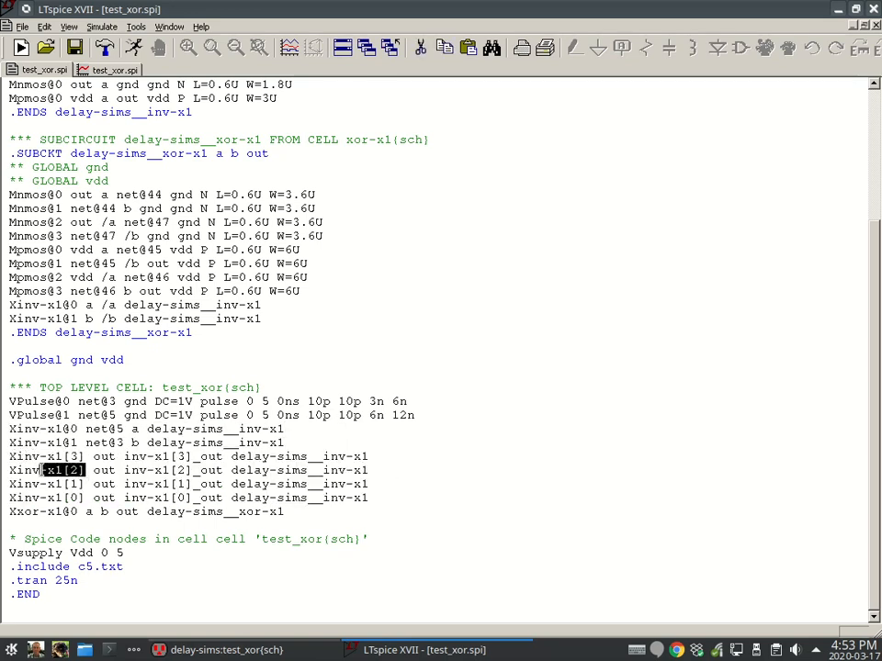
{"action": "left_click_drag", "start_coordinate": [93, 485], "coordinate": [40, 497]}
{"action": "left_click", "coordinate": [84, 497]}
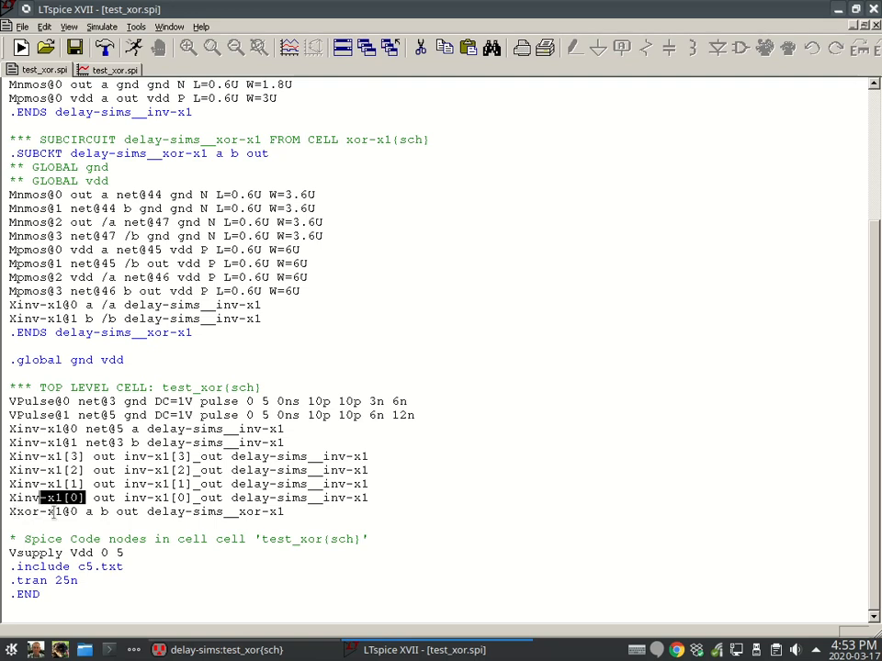
Examine the top-level xor-x1 instance's connections and the c5.txt model file include in the Spice code.
{"action": "left_click", "coordinate": [12, 515]}
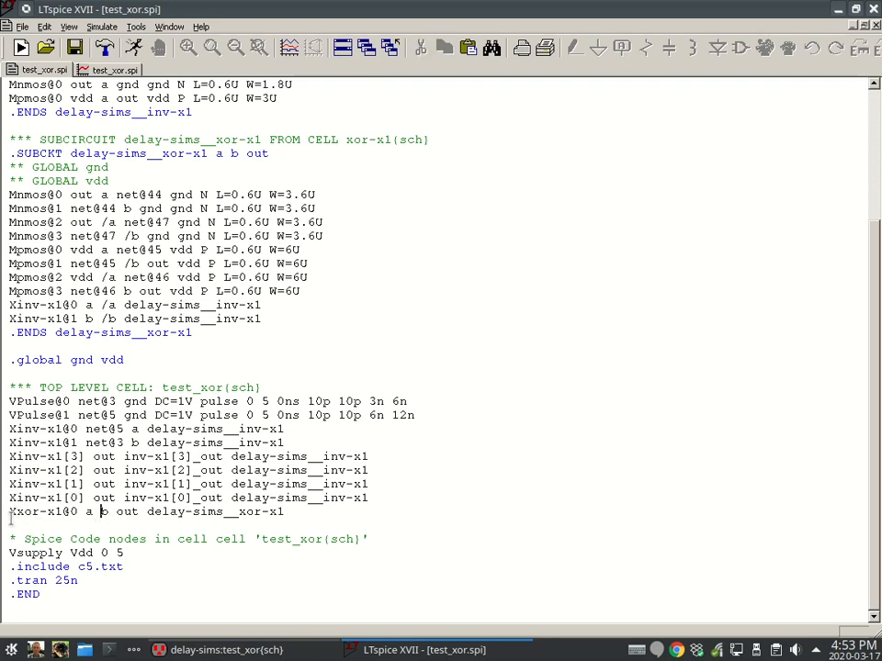
{"action": "left_click_drag", "start_coordinate": [16, 514], "coordinate": [102, 511]}
{"action": "left_click", "coordinate": [156, 512]}
{"action": "left_click_drag", "start_coordinate": [78, 566], "coordinate": [125, 566]}
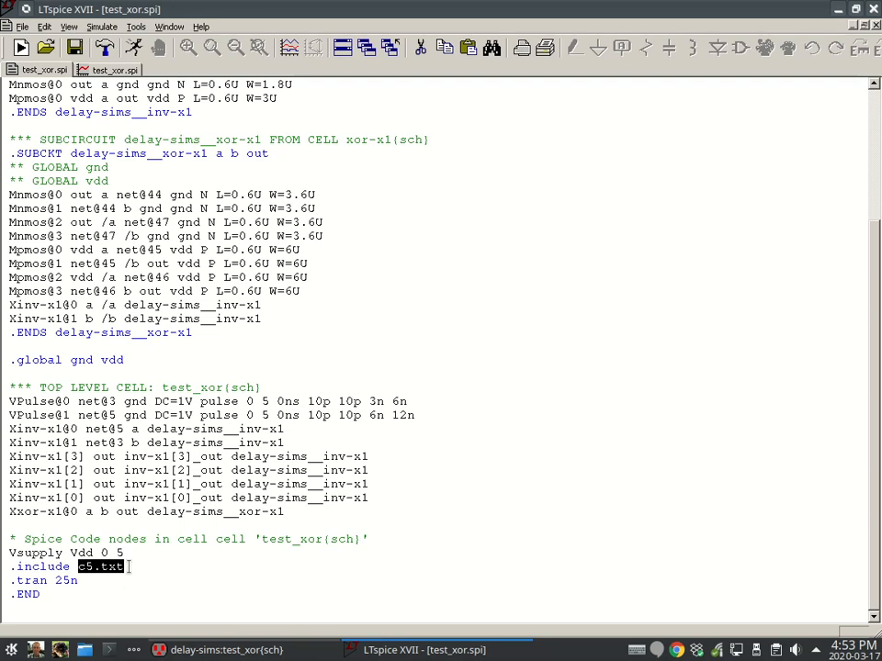
{"action": "left_click", "coordinate": [139, 539]}
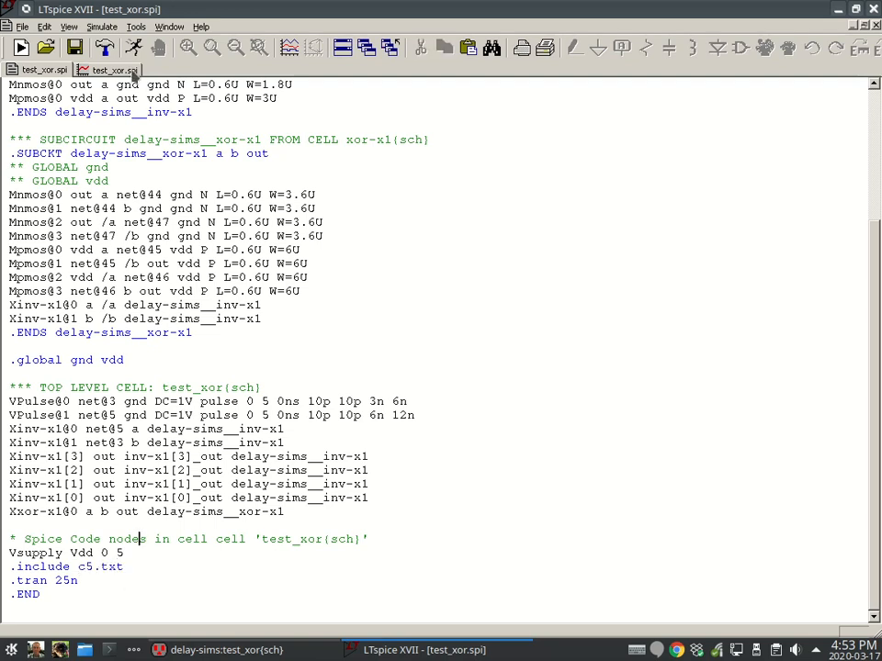
Tile the netlist and waveform windows horizontally, with the waveform window above the netlist.
{"action": "left_click", "coordinate": [341, 46]}
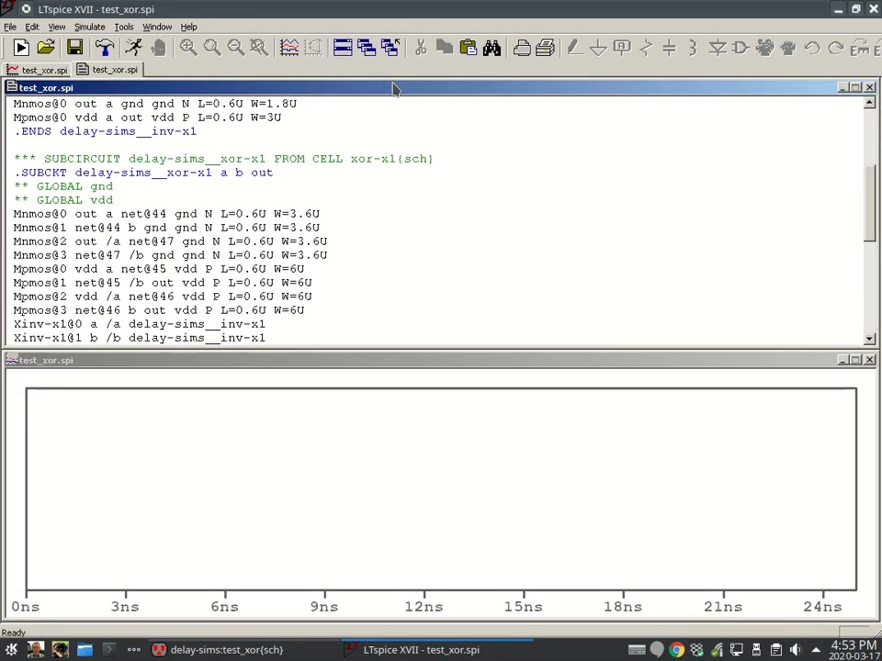
{"action": "left_click", "coordinate": [380, 370]}
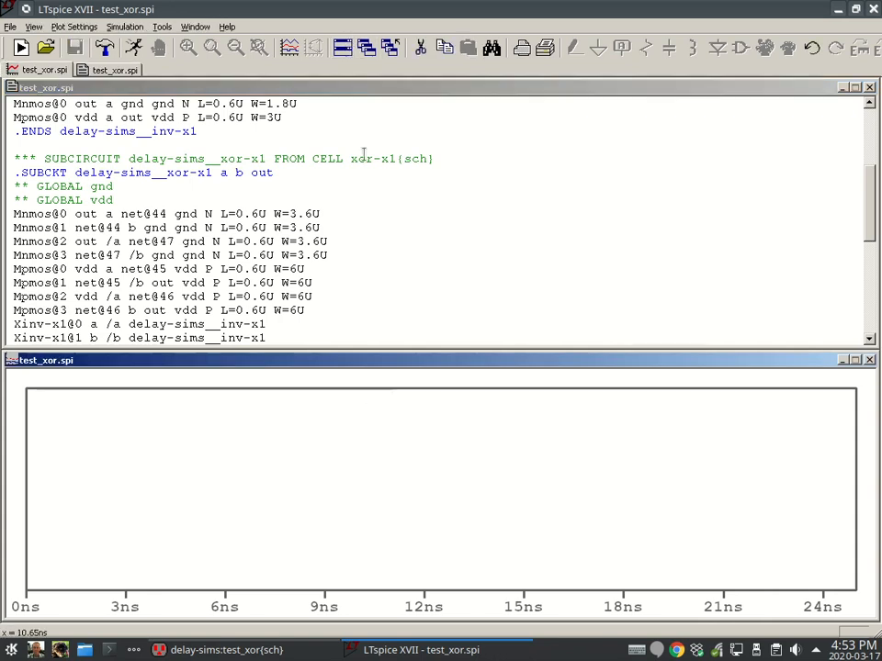
{"action": "left_click", "coordinate": [342, 47]}
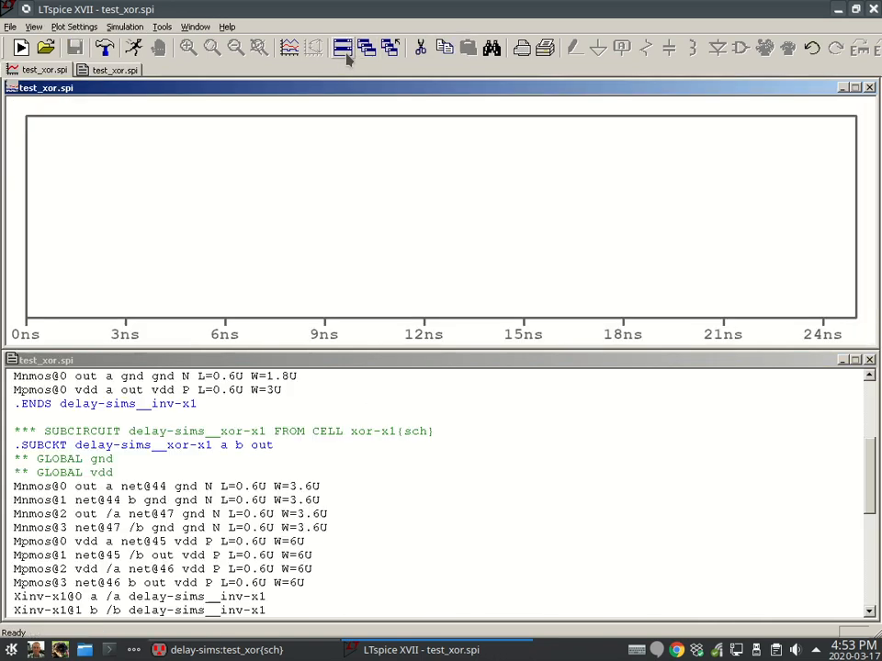
Plot the V(a), V(b) and V(out) waveforms together in the waveform window.
{"action": "left_click", "coordinate": [289, 47]}
{"action": "left_click", "coordinate": [333, 298]}
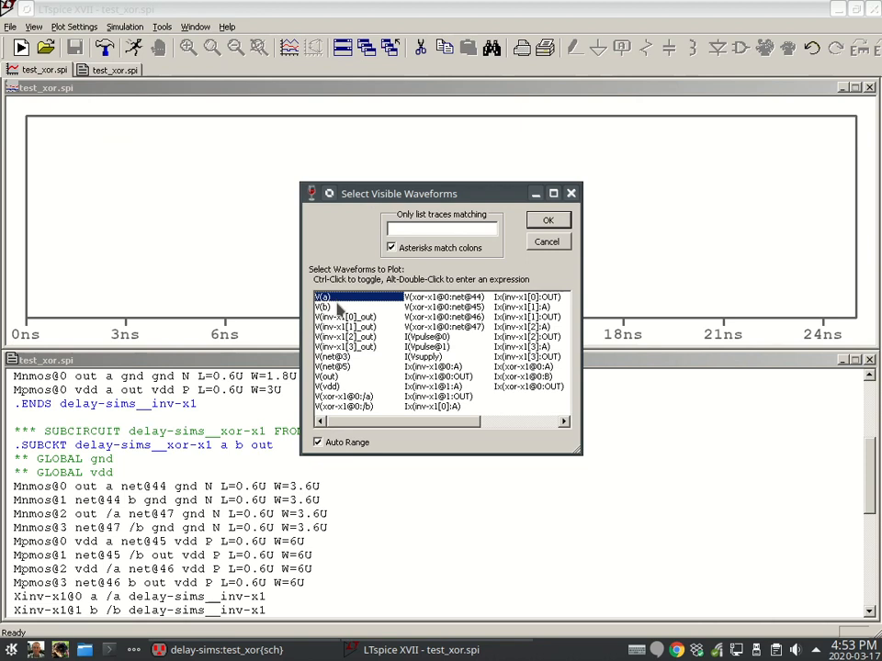
{"action": "left_click", "coordinate": [336, 308], "text": "ctrl"}
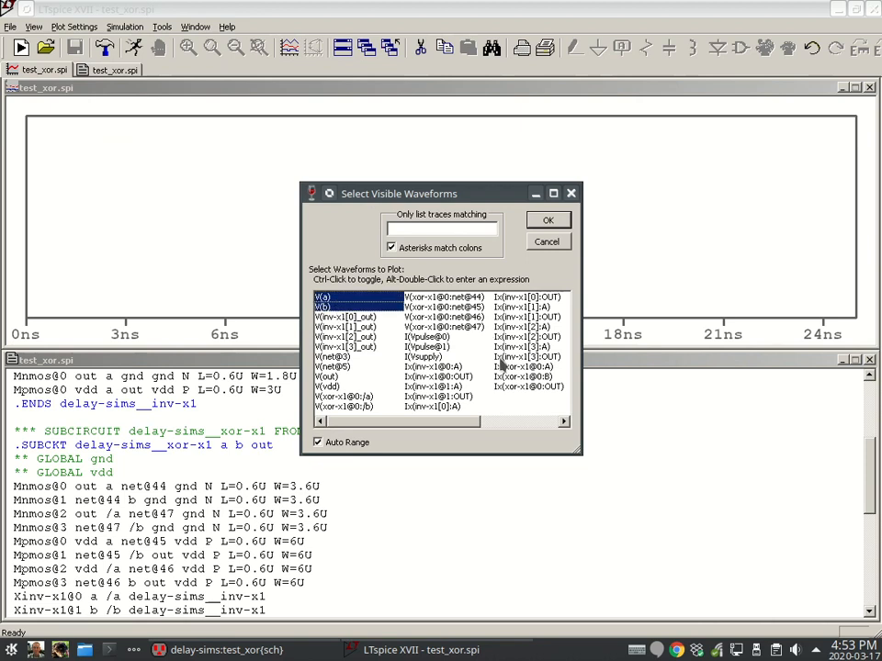
{"action": "left_click", "coordinate": [326, 378], "text": "ctrl"}
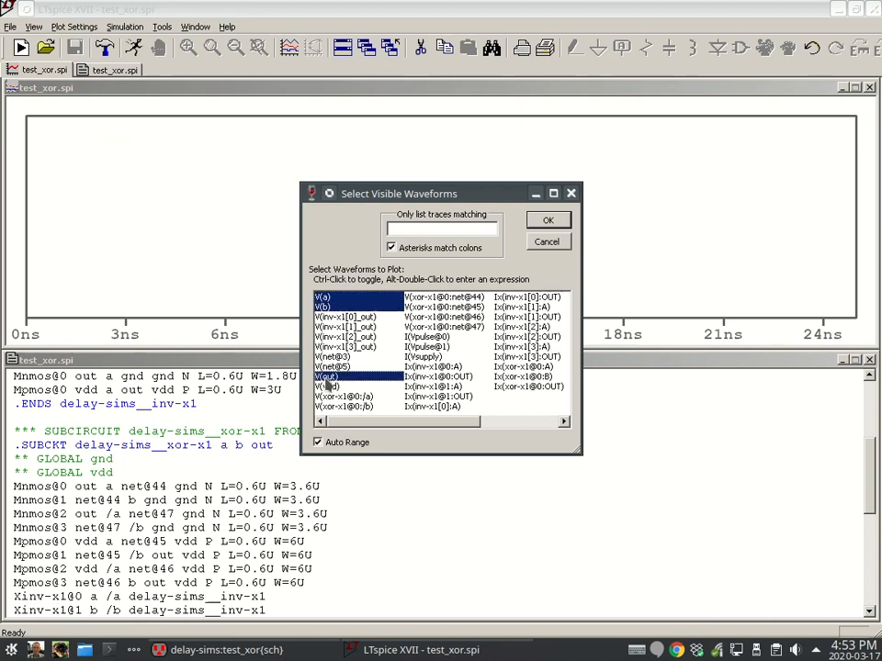
{"action": "left_click", "coordinate": [558, 224]}
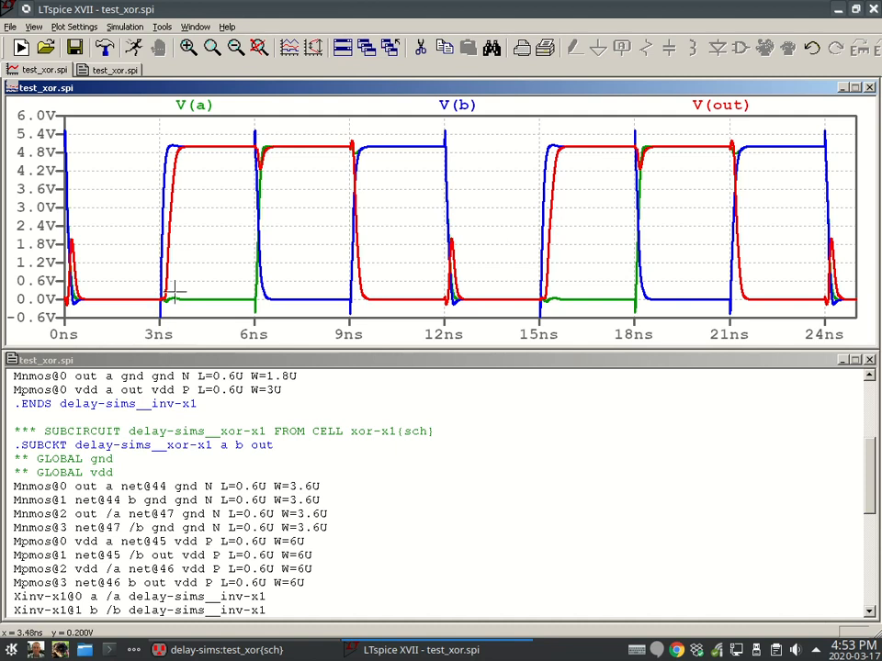
Remove the V(out) trace from the plot and add it back alongside V(a) and V(b).
{"action": "key", "text": "ctrl+x"}
{"action": "left_click", "coordinate": [734, 108]}
{"action": "key", "text": "Escape"}
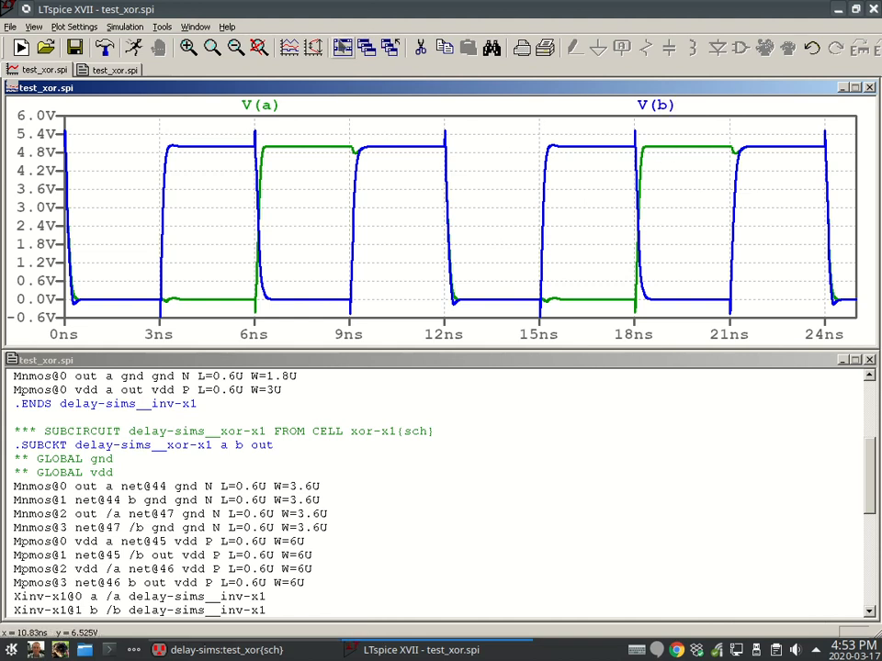
{"action": "left_click", "coordinate": [289, 47]}
{"action": "left_click", "coordinate": [336, 379], "text": "ctrl"}
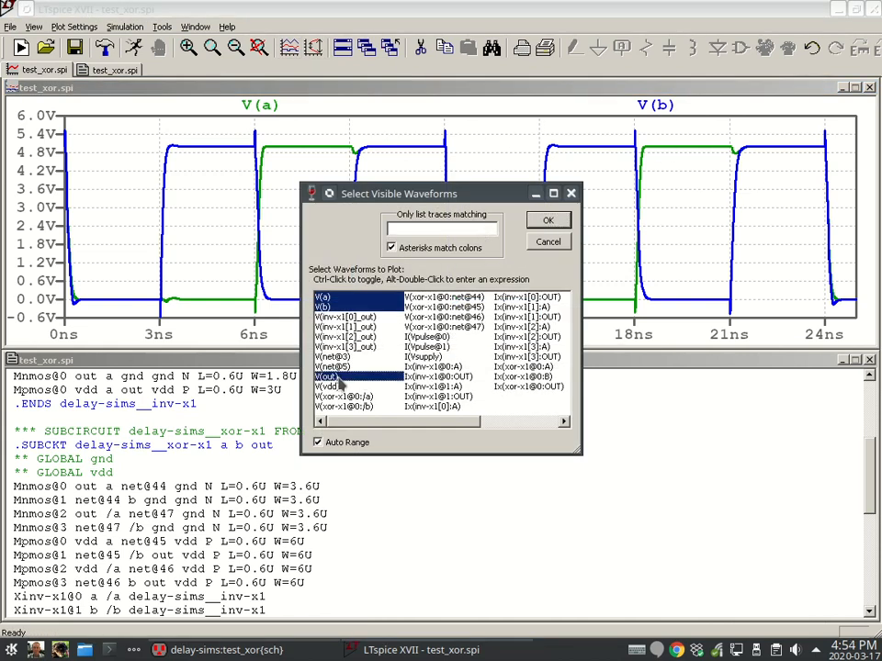
{"action": "left_click", "coordinate": [548, 221]}
{"action": "left_click", "coordinate": [496, 379]}
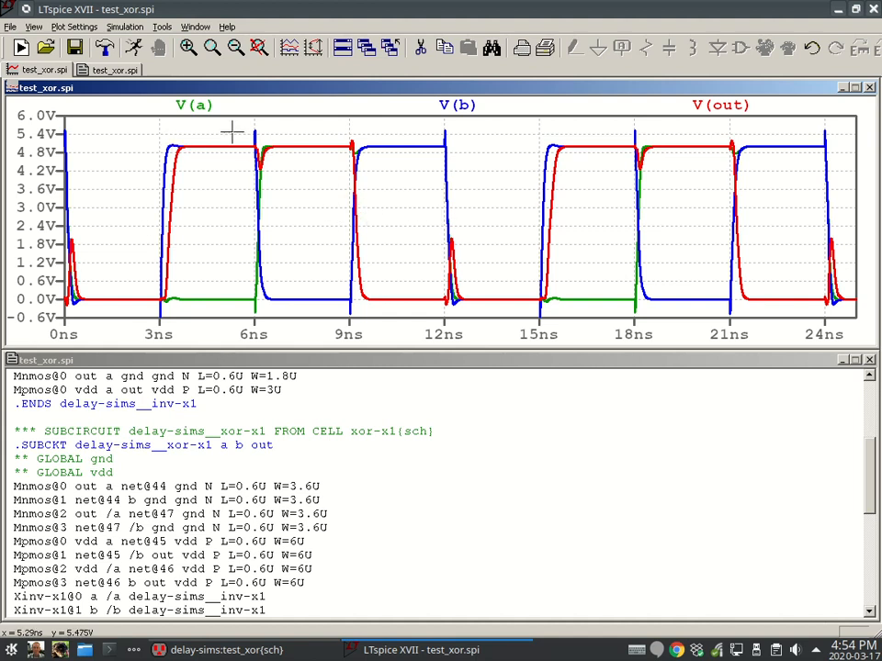
Attach a cursor to V(b) and place it on the rising edge near 3 ns, at about 2.57 V.
{"action": "left_click_drag", "start_coordinate": [220, 134], "coordinate": [140, 309]}
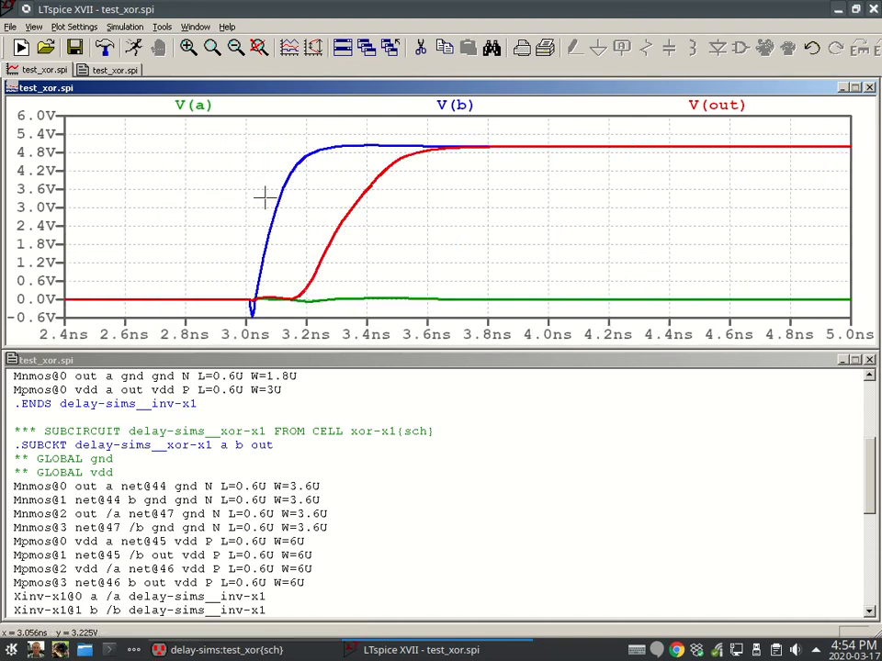
{"action": "left_click", "coordinate": [457, 104]}
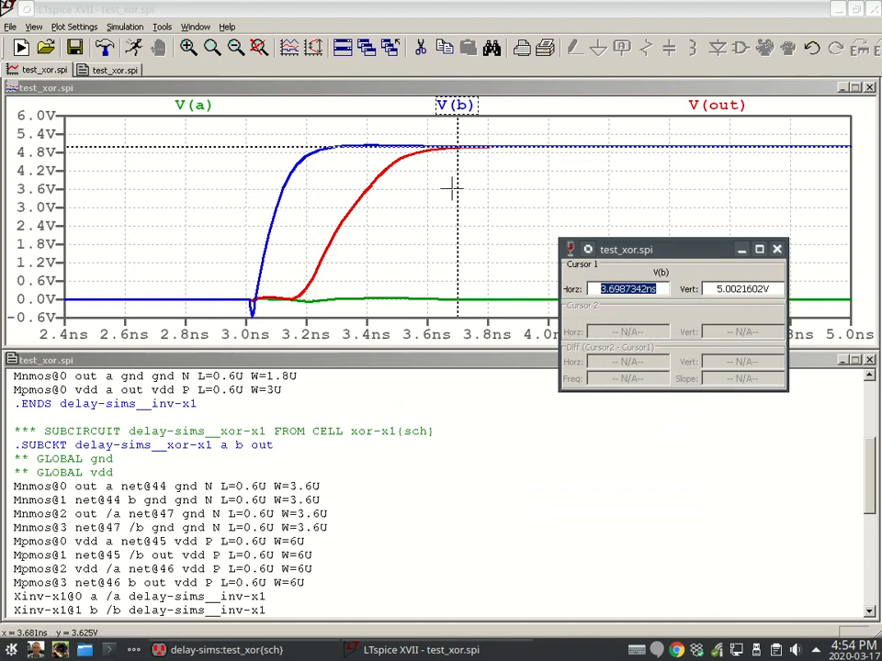
{"action": "left_click_drag", "start_coordinate": [456, 193], "coordinate": [271, 228]}
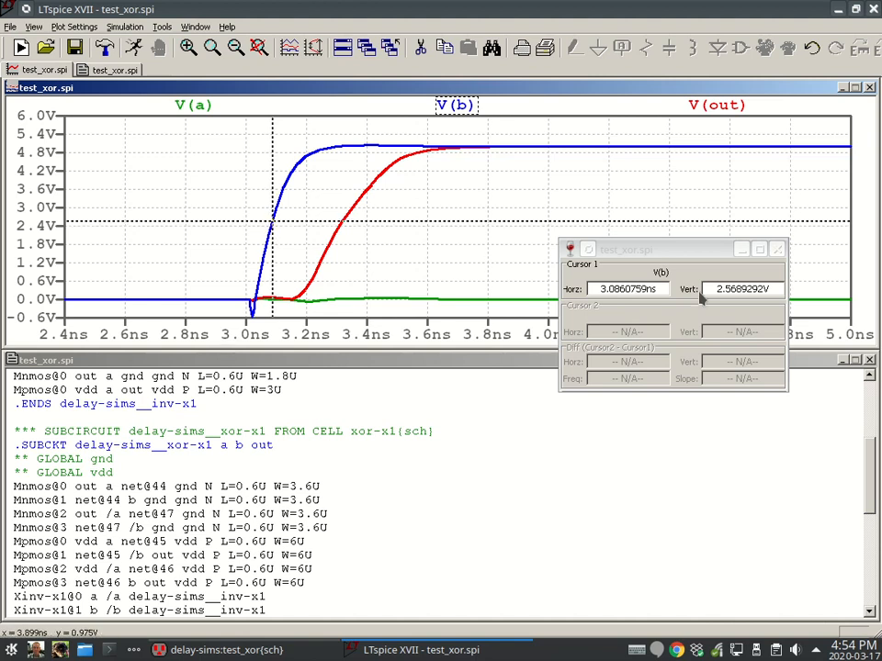
Attach the 2nd cursor to the V(out) trace.
{"action": "right_click", "coordinate": [721, 108]}
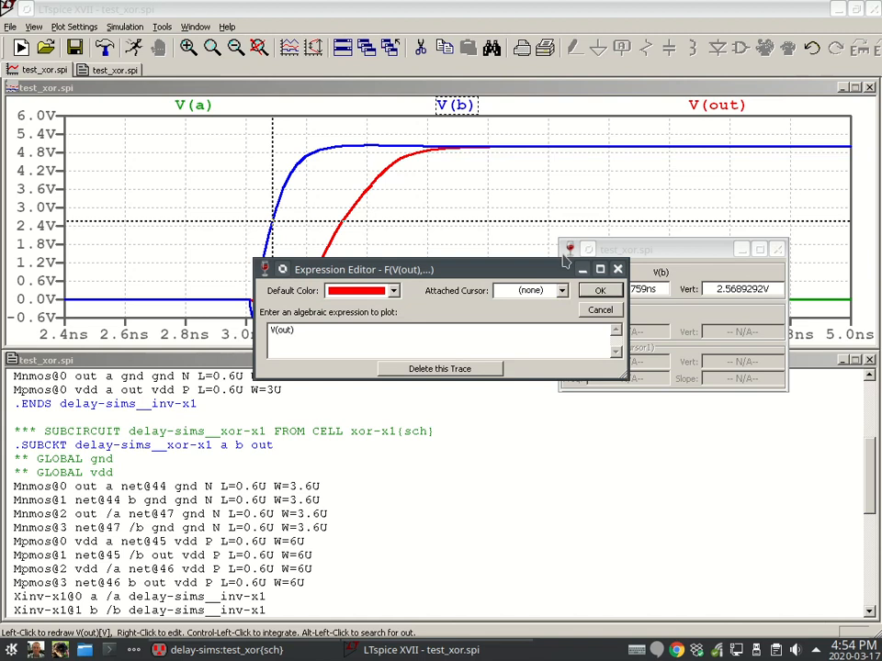
{"action": "left_click", "coordinate": [561, 290]}
{"action": "left_click", "coordinate": [552, 332]}
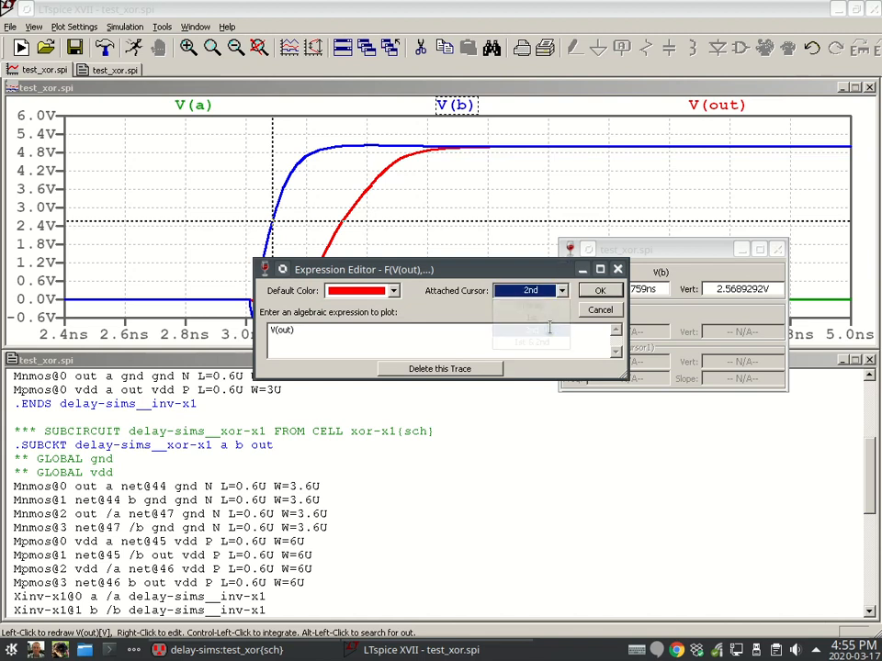
{"action": "left_click", "coordinate": [597, 291]}
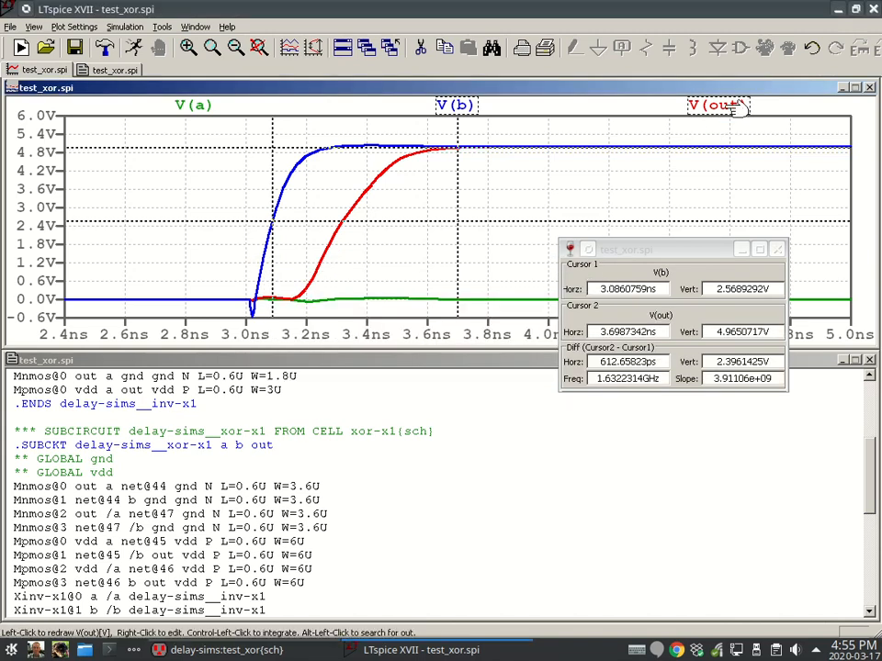
Measure the delay between the V(b) and V(out) rising edges near 3 ns, with both cursors at about 2.44 V.
{"action": "mouse_move", "coordinate": [459, 173]}
{"action": "left_mouse_down"}
{"action": "mouse_move", "coordinate": [400, 191]}
{"action": "mouse_move", "coordinate": [452, 183]}
{"action": "left_mouse_up"}
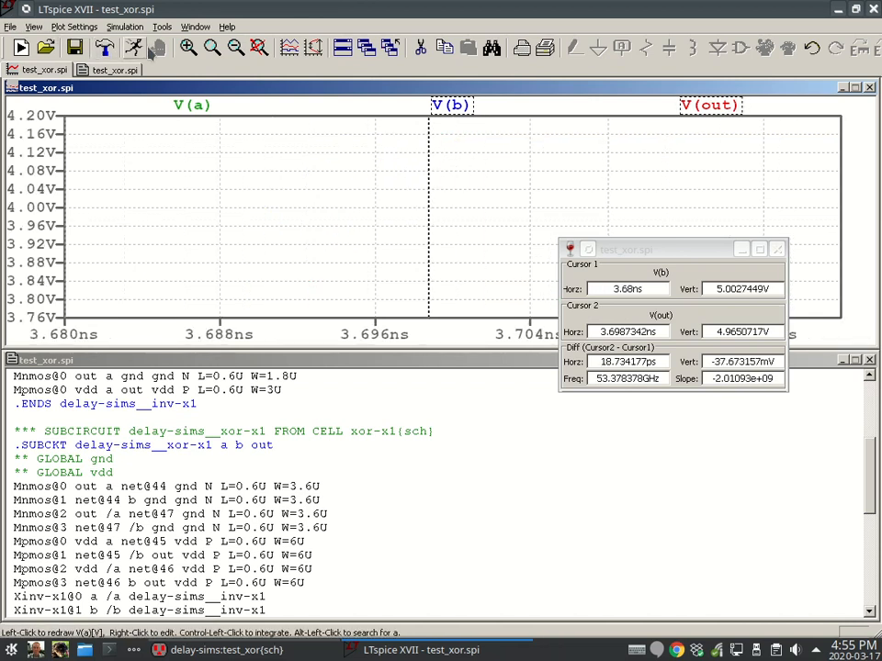
{"action": "left_click", "coordinate": [260, 51]}
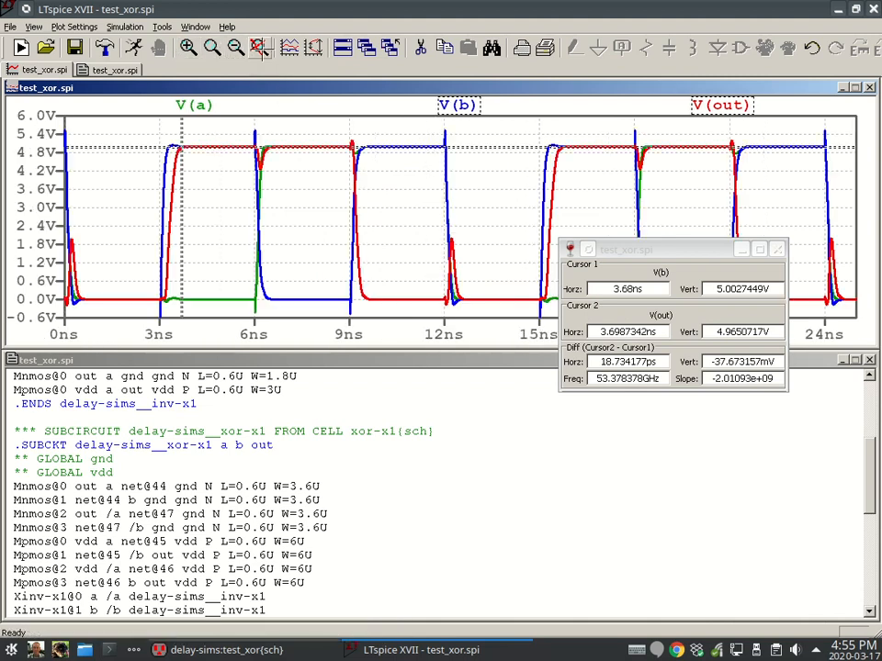
{"action": "left_click_drag", "start_coordinate": [190, 141], "coordinate": [153, 309]}
{"action": "mouse_move", "coordinate": [653, 168]}
{"action": "left_mouse_down"}
{"action": "mouse_move", "coordinate": [295, 196]}
{"action": "mouse_move", "coordinate": [296, 215]}
{"action": "left_mouse_up"}
{"action": "mouse_move", "coordinate": [671, 188]}
{"action": "left_mouse_down"}
{"action": "mouse_move", "coordinate": [670, 243]}
{"action": "mouse_move", "coordinate": [496, 206]}
{"action": "mouse_move", "coordinate": [434, 212]}
{"action": "left_mouse_up"}
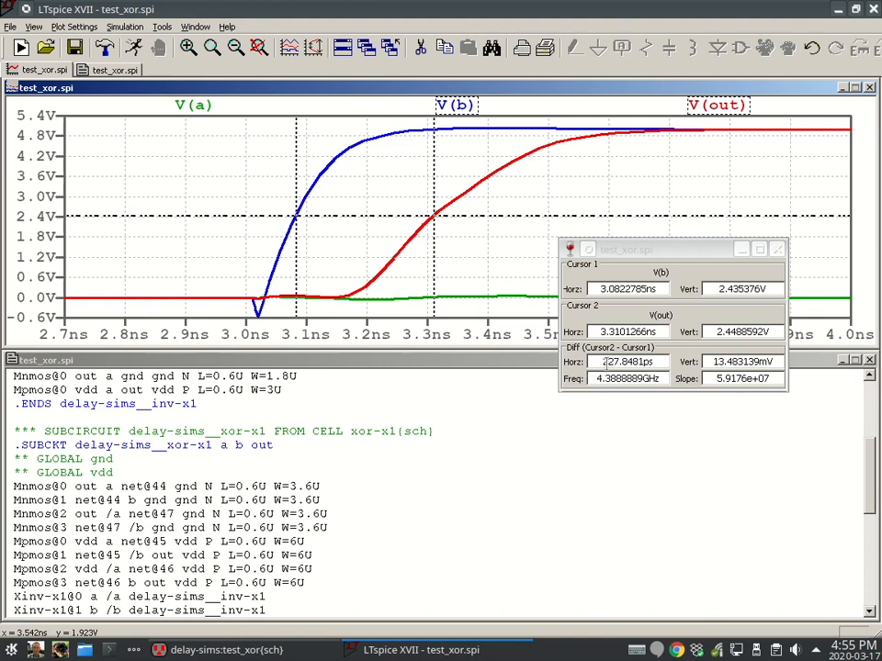
{"action": "left_click_drag", "start_coordinate": [601, 362], "coordinate": [622, 362]}
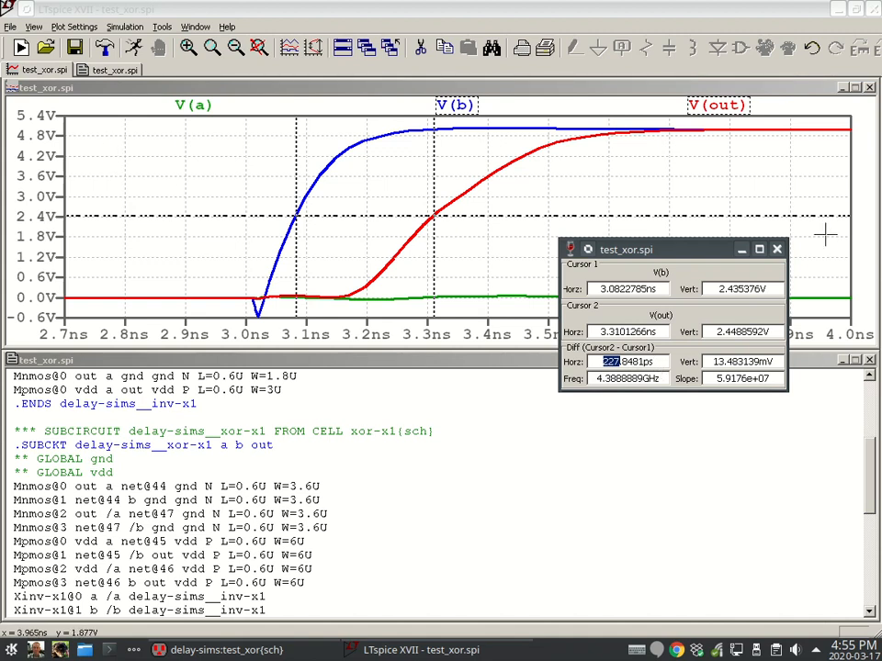
Close the cursor readout and rerun the test_xor simulation.
{"action": "left_click", "coordinate": [776, 249]}
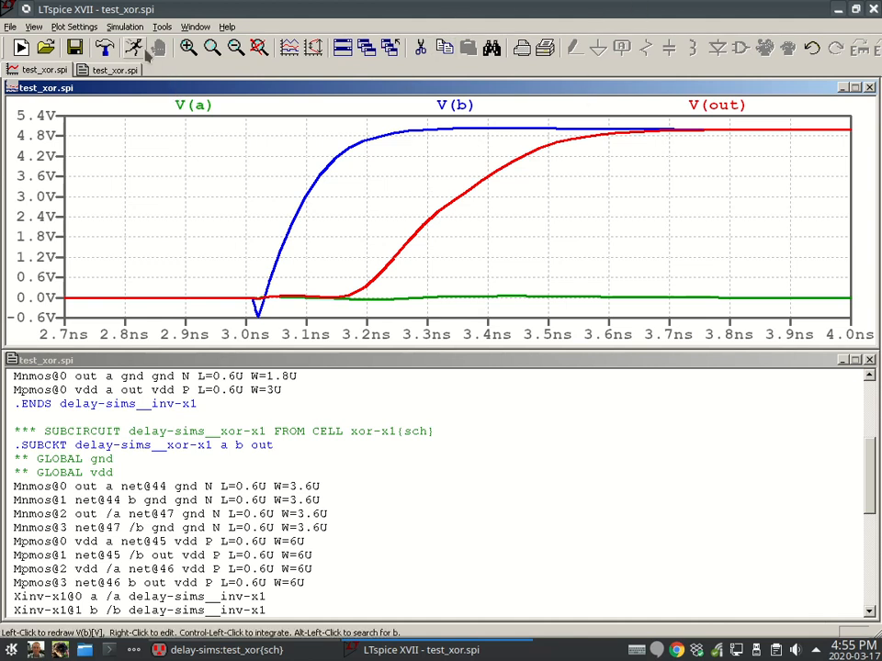
{"action": "left_click", "coordinate": [134, 47]}
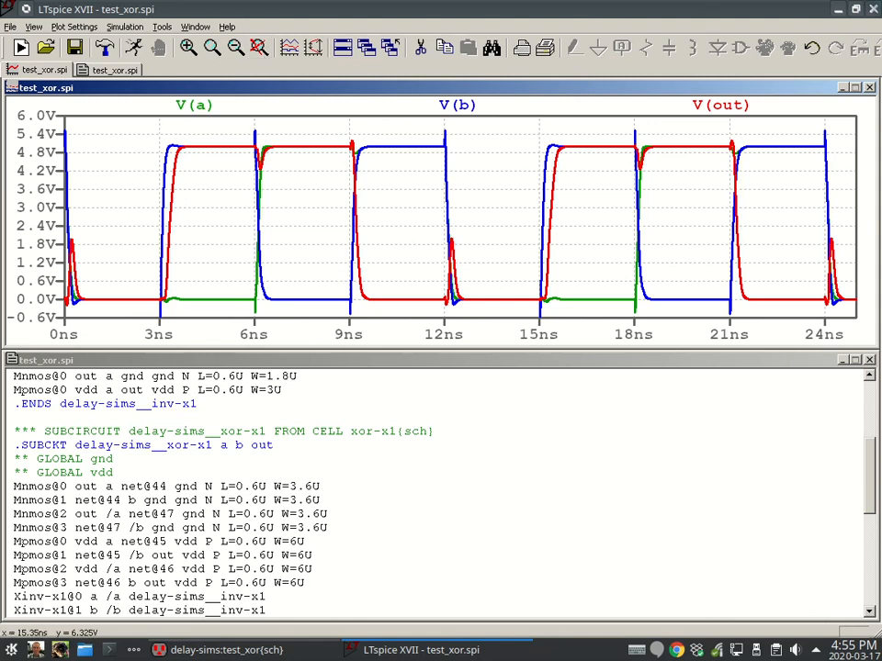
Close LTspice and rerun the test_xor simulation from the schematic.
{"action": "key", "text": "alt+F4"}
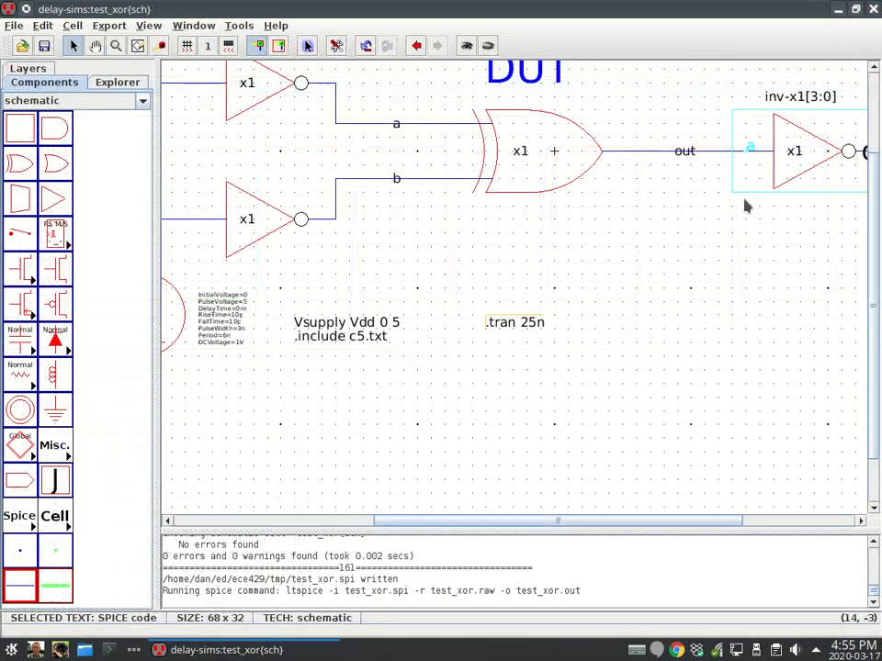
{"action": "left_click", "coordinate": [621, 391]}
{"action": "key", "text": "F4"}
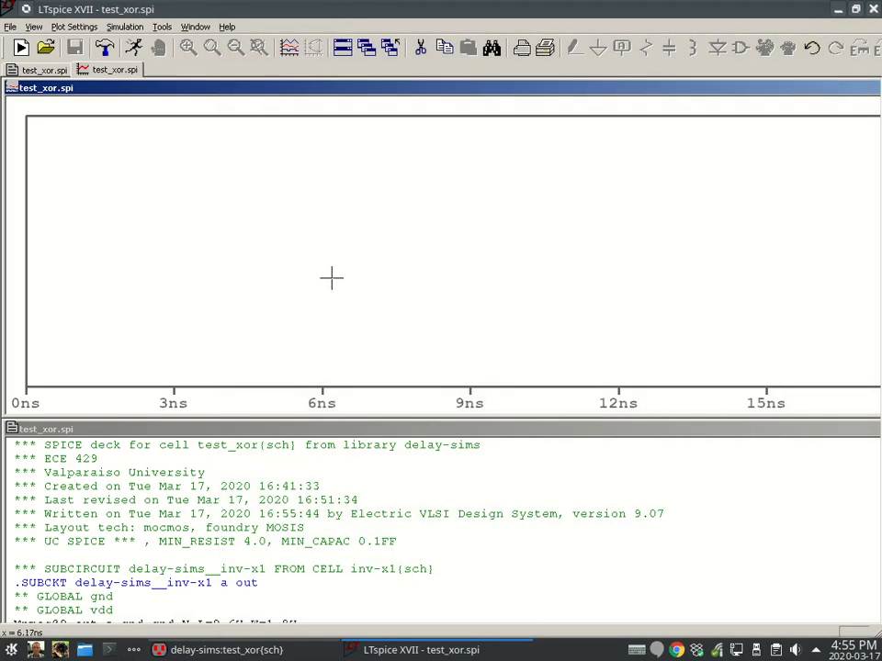
Plot the V(a), V(b) and V(out) waveforms together.
{"action": "left_click", "coordinate": [289, 46]}
{"action": "left_click_drag", "start_coordinate": [339, 297], "coordinate": [359, 307]}
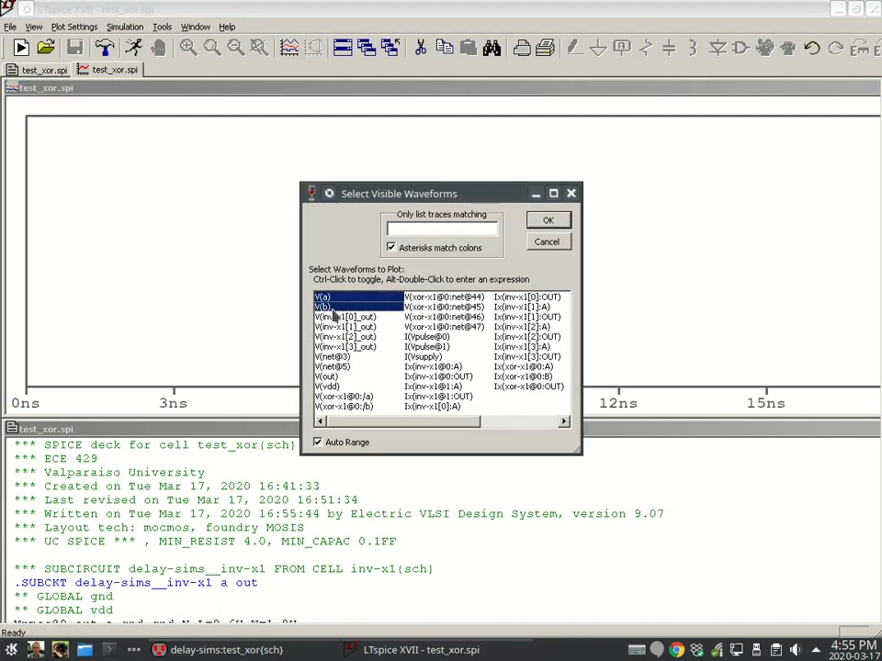
{"action": "left_click", "coordinate": [329, 378], "text": "ctrl"}
{"action": "left_click", "coordinate": [562, 217]}
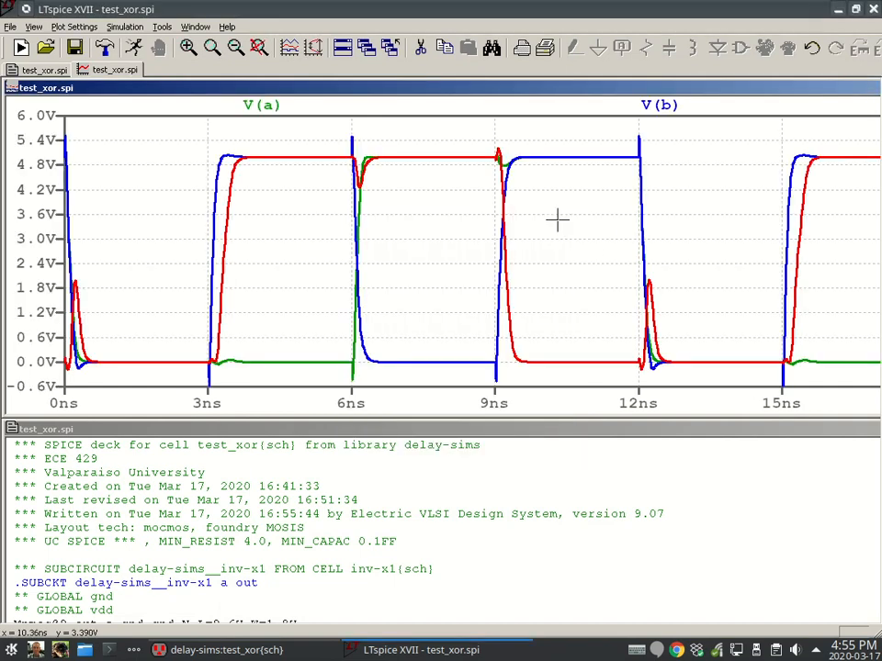
Save the plot settings as test_xor.plt, and close and rerun the test_xor simulation from the schematic.
{"action": "left_click", "coordinate": [68, 28]}
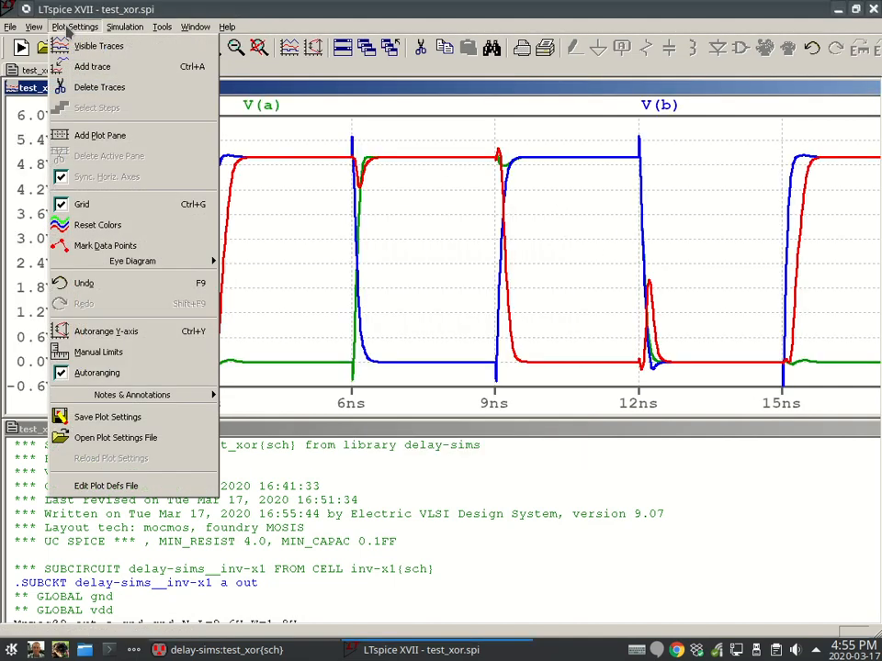
{"action": "left_click", "coordinate": [115, 418]}
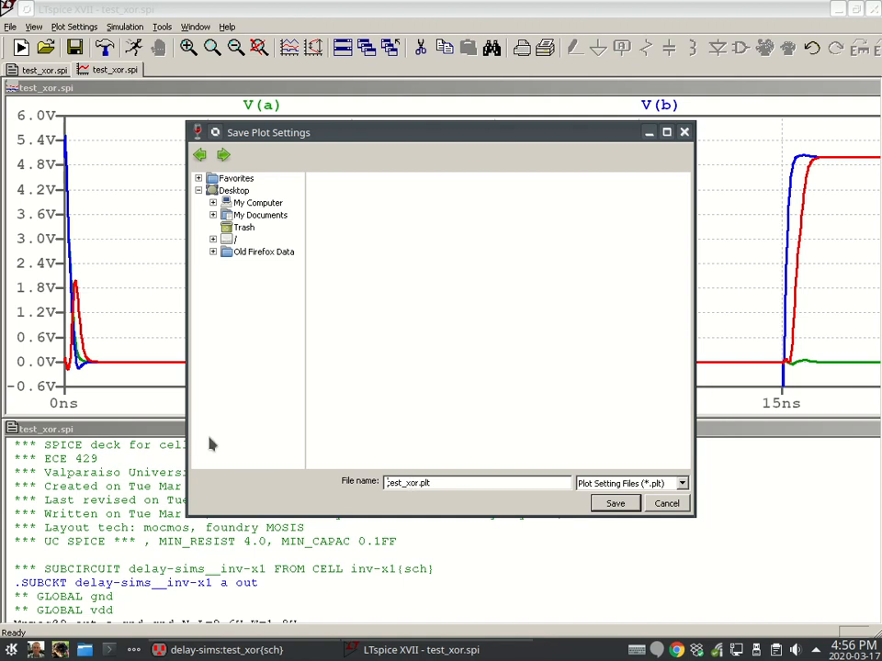
{"action": "left_click", "coordinate": [615, 503]}
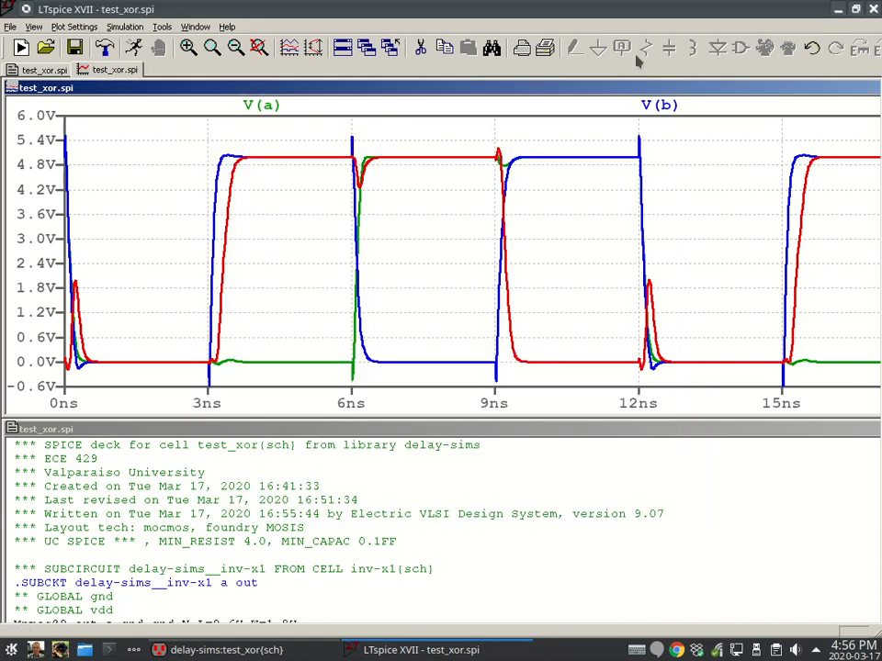
{"action": "left_click", "coordinate": [872, 8]}
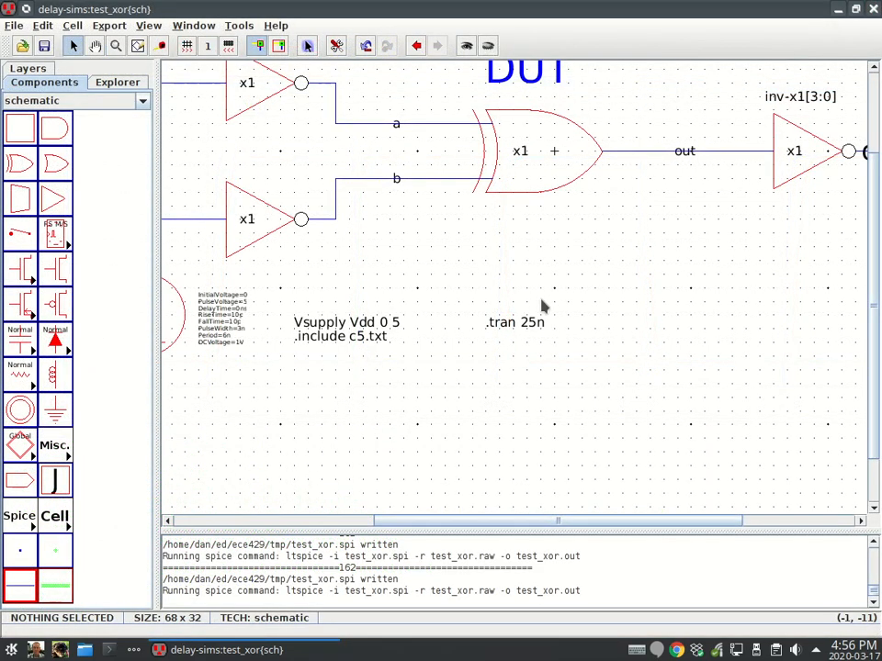
{"action": "key", "text": "F4"}
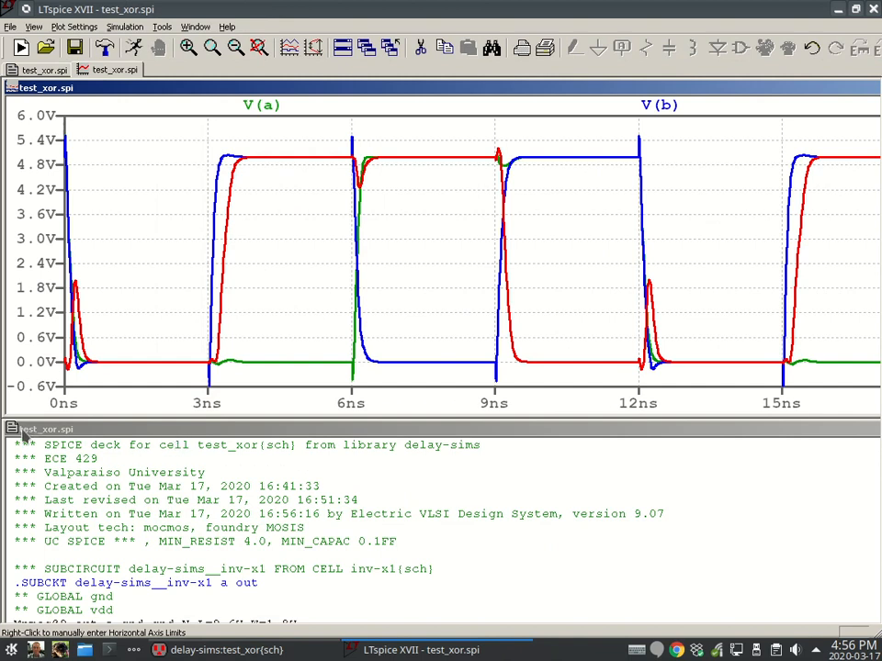
Check the plot settings save location for test_xor.plt without saving again, and close LTspice.
{"action": "left_click", "coordinate": [25, 435]}
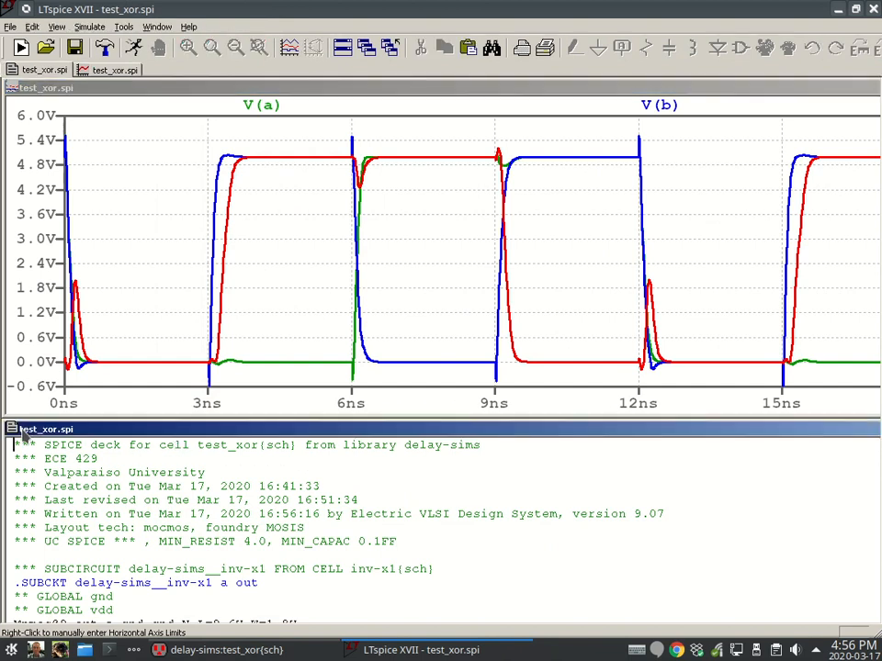
{"action": "left_click", "coordinate": [86, 86]}
{"action": "left_click", "coordinate": [75, 26]}
{"action": "left_click", "coordinate": [101, 417]}
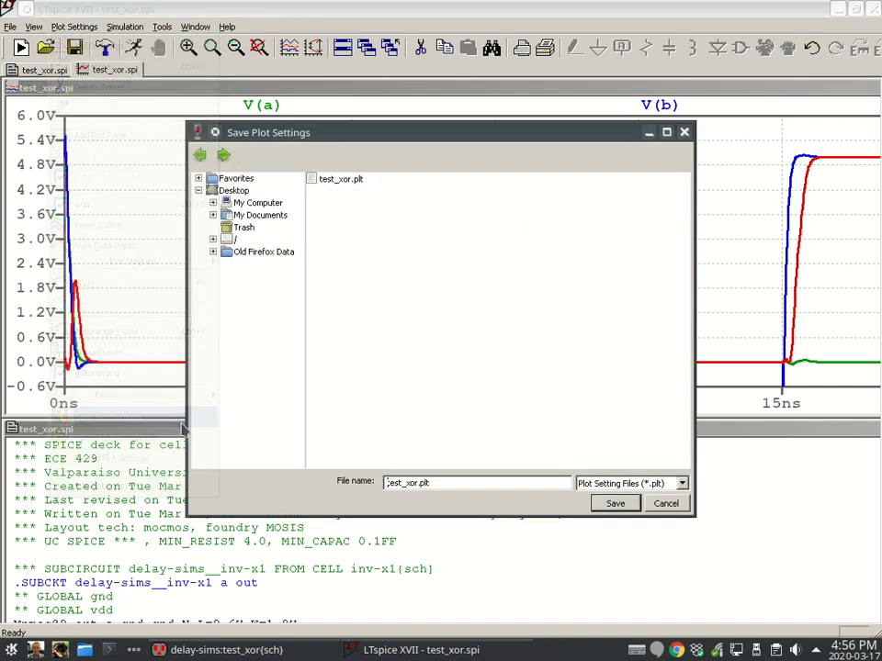
{"action": "left_click", "coordinate": [663, 505]}
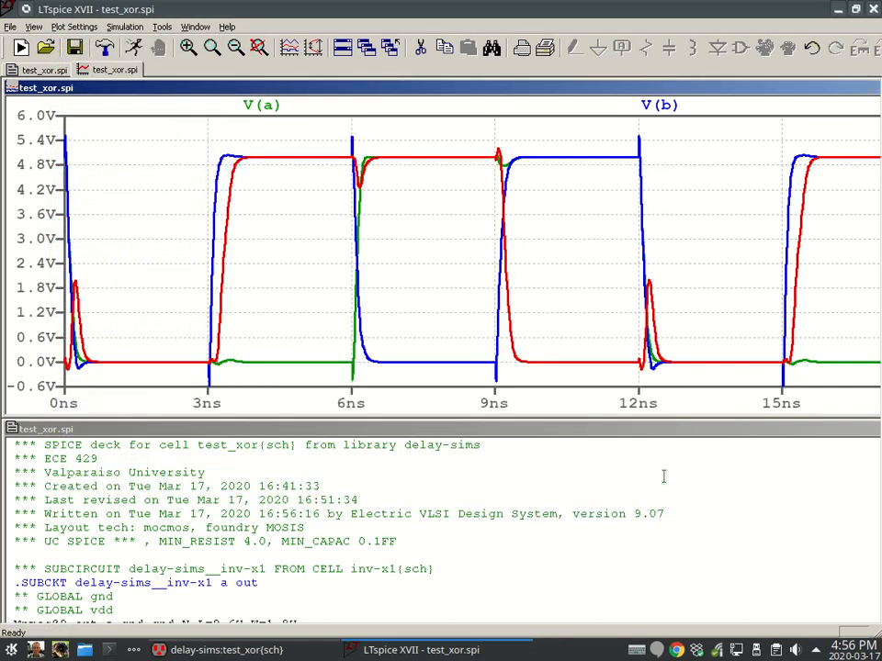
{"action": "left_click", "coordinate": [872, 9]}
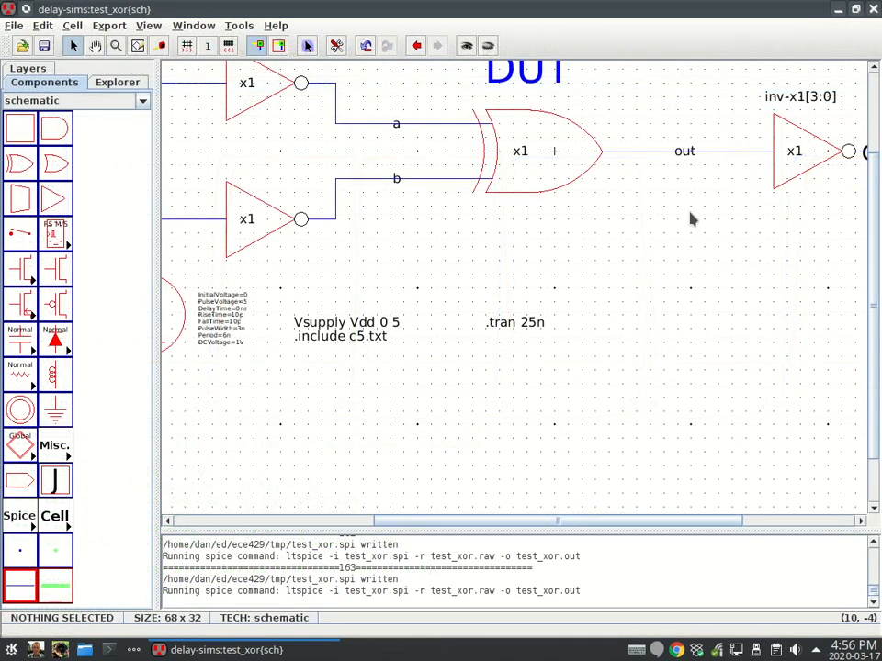
Try to make the .tran 25n Spice code multi-line and add empty lines below it.
{"action": "left_click", "coordinate": [517, 328]}
{"action": "double_click", "coordinate": [518, 328]}
{"action": "key", "text": "Escape"}
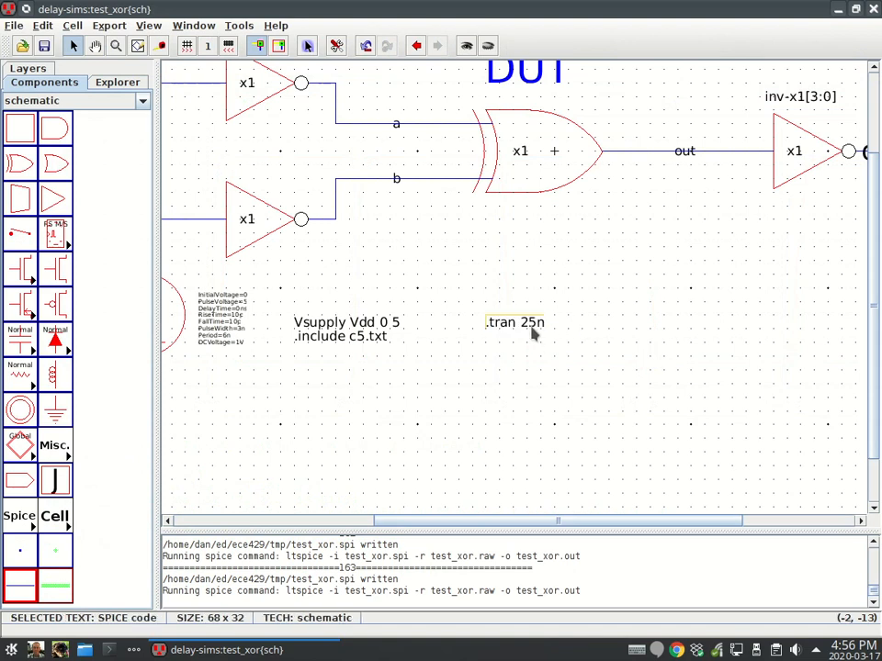
{"action": "key", "text": "ctrl+i"}
{"action": "left_click", "coordinate": [351, 264]}
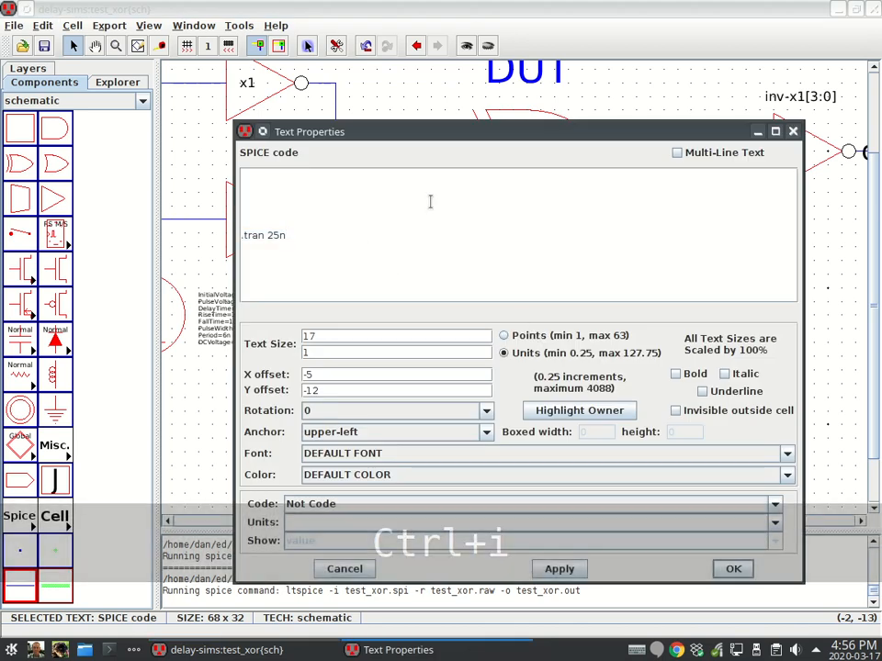
{"action": "left_click", "coordinate": [704, 157]}
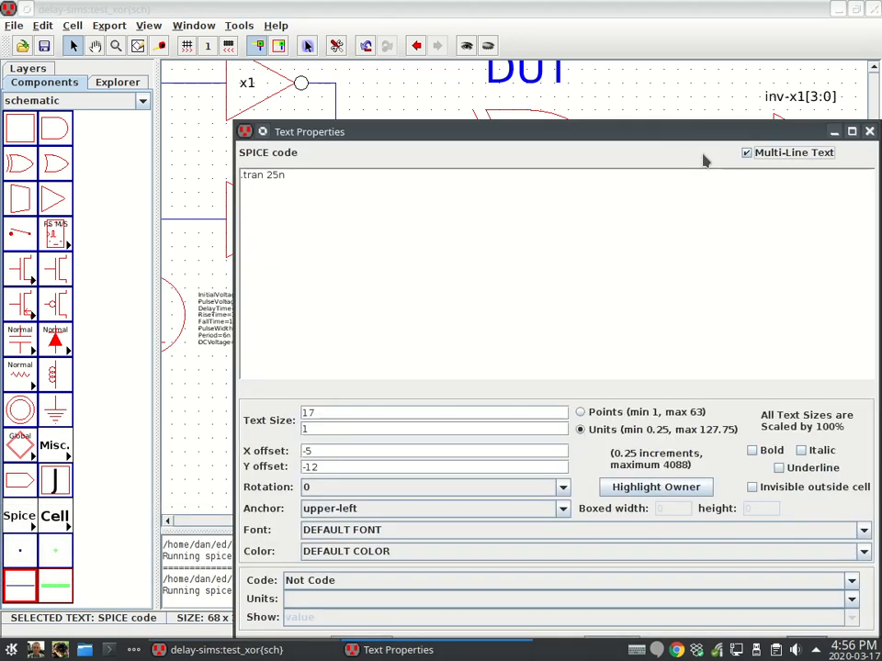
{"action": "key", "text": "Return"}
{"action": "key", "text": "Return"}
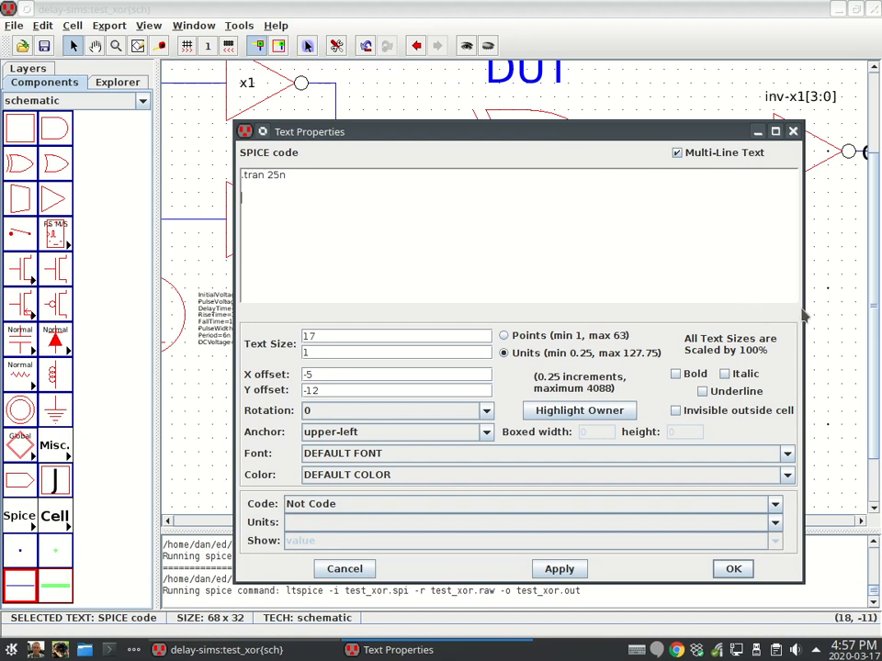
{"action": "left_click_drag", "start_coordinate": [802, 307], "coordinate": [770, 291]}
{"action": "left_click_drag", "start_coordinate": [631, 120], "coordinate": [631, 169]}
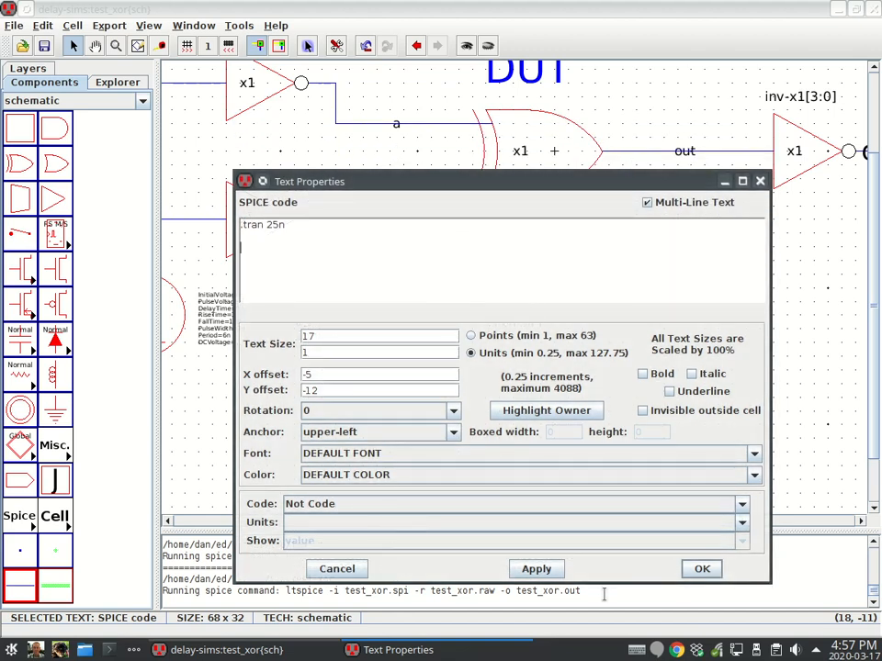
{"action": "left_click", "coordinate": [698, 569]}
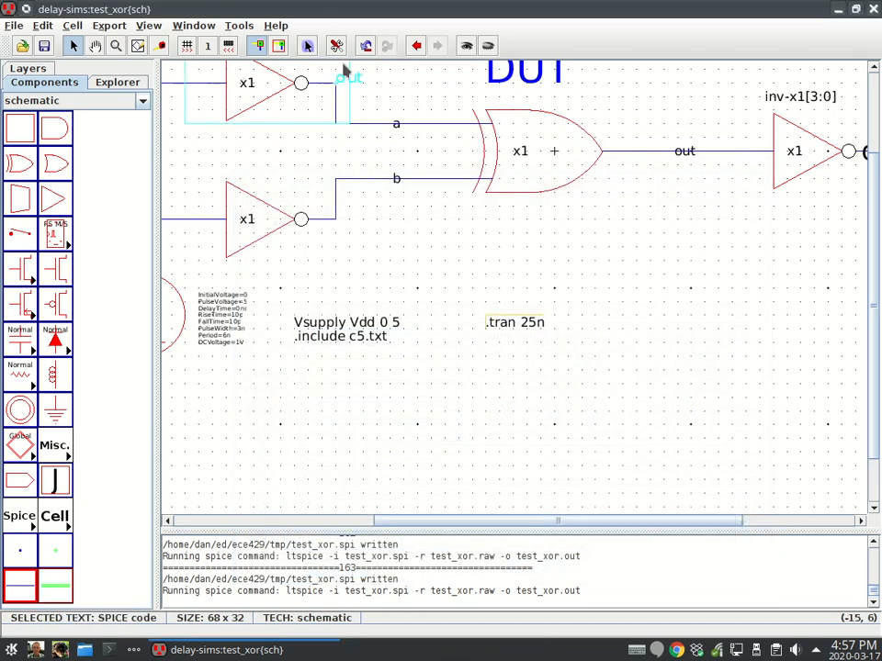
Check the test_xor schematic for errors and rerun its simulation.
{"action": "key", "text": "F5"}
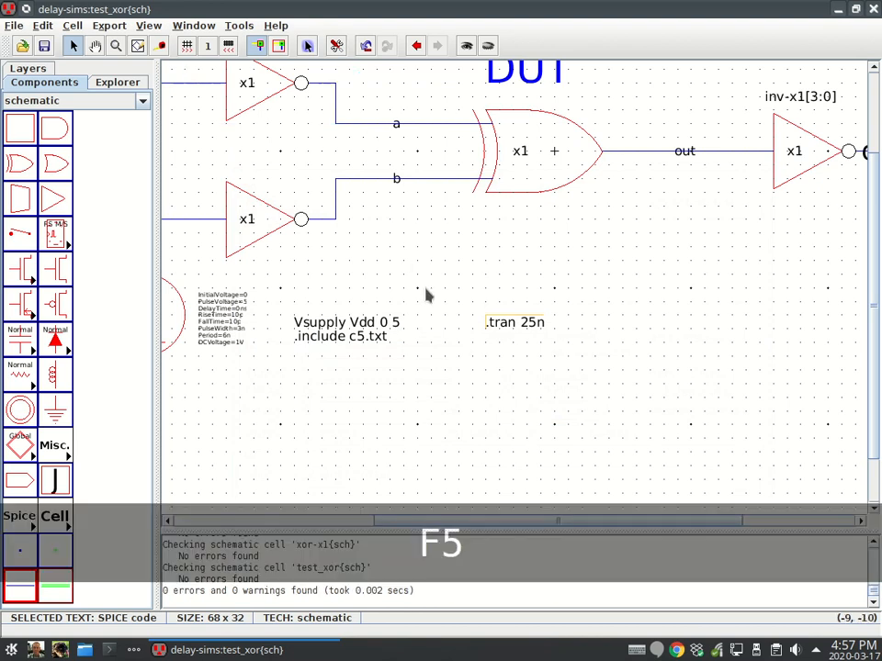
{"action": "key", "text": "F4"}
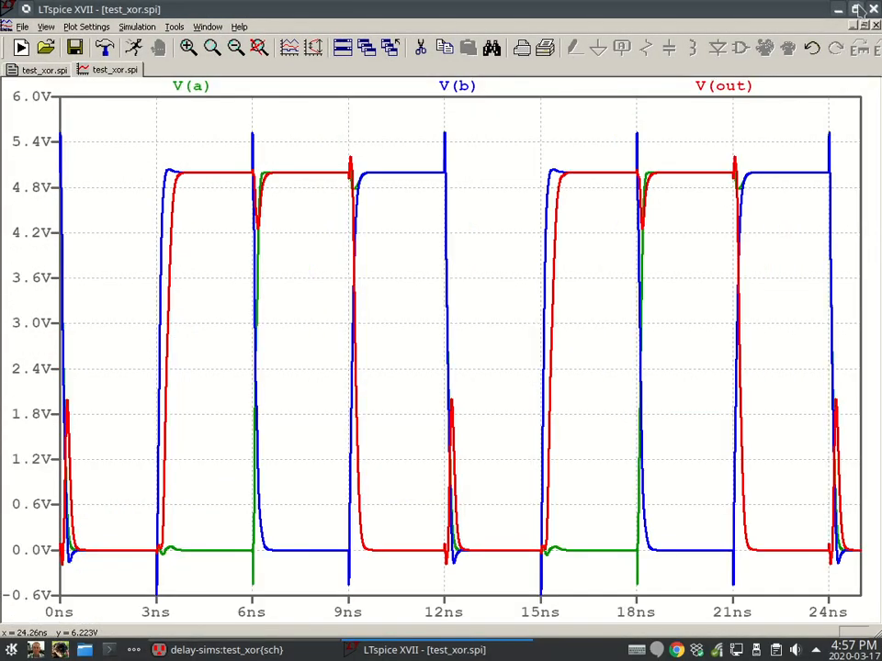
Restore the LTspice window from full size, shrink it and place it over the upper part of the schematic.
{"action": "left_click", "coordinate": [868, 9]}
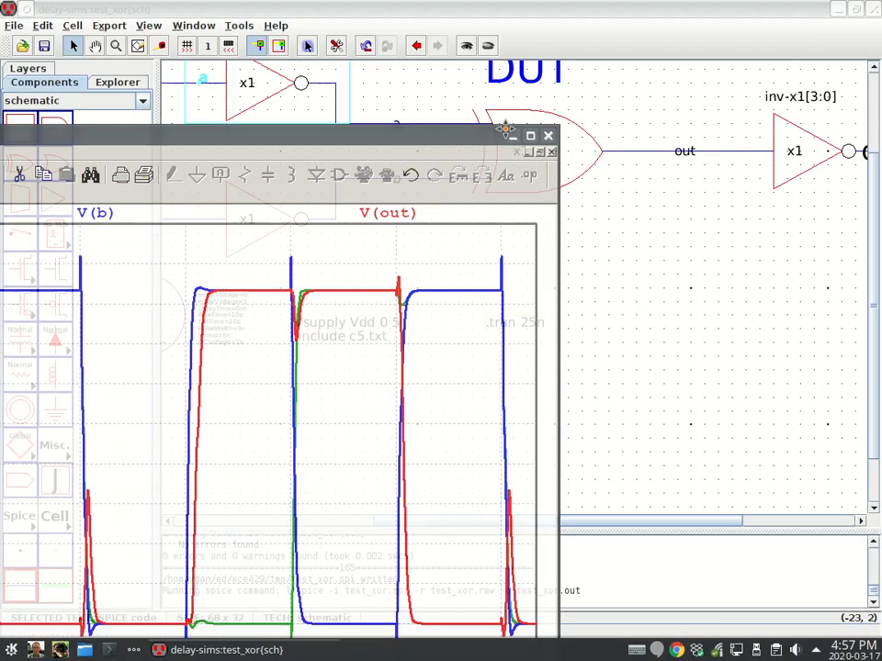
{"action": "left_click_drag", "start_coordinate": [703, 630], "coordinate": [334, 327]}
{"action": "left_click_drag", "start_coordinate": [255, 69], "coordinate": [624, 58]}
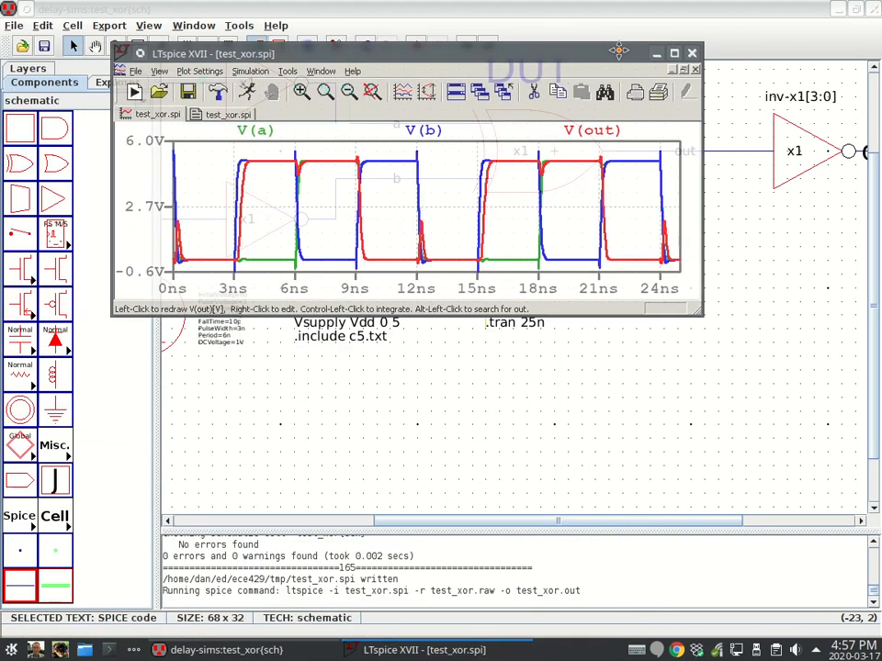
Zoom the waveform plot to 0–10 ns and move its window clear of the .tran 25n Spice code.
{"action": "left_click_drag", "start_coordinate": [385, 144], "coordinate": [226, 281]}
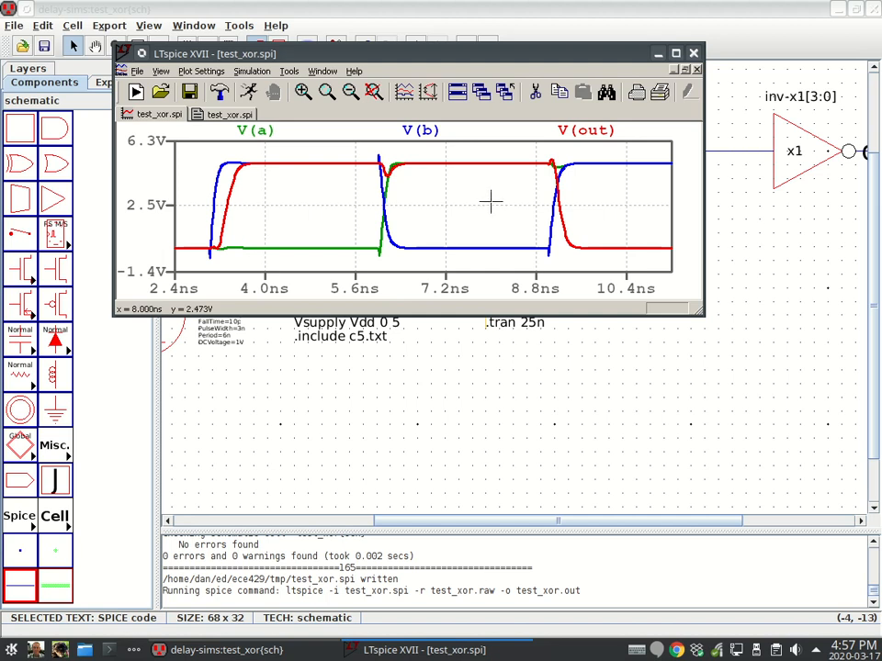
{"action": "left_click", "coordinate": [373, 91]}
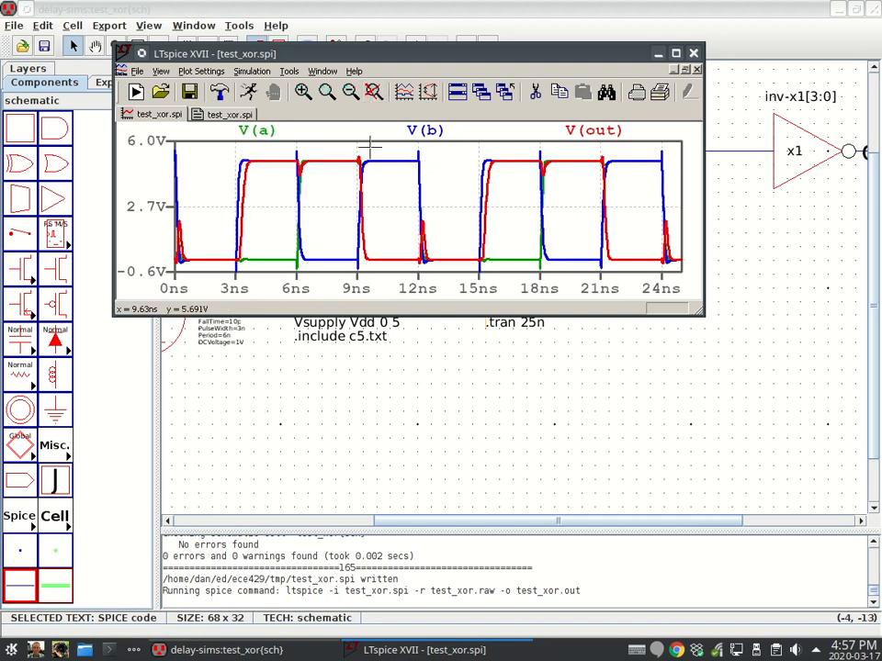
{"action": "left_click_drag", "start_coordinate": [369, 147], "coordinate": [170, 279]}
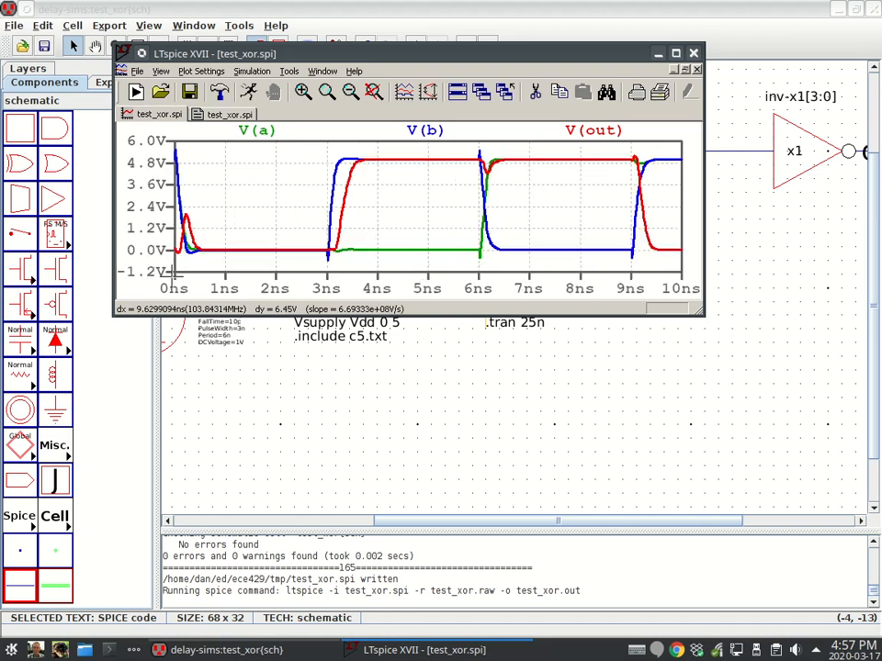
{"action": "left_click_drag", "start_coordinate": [516, 50], "coordinate": [405, 5]}
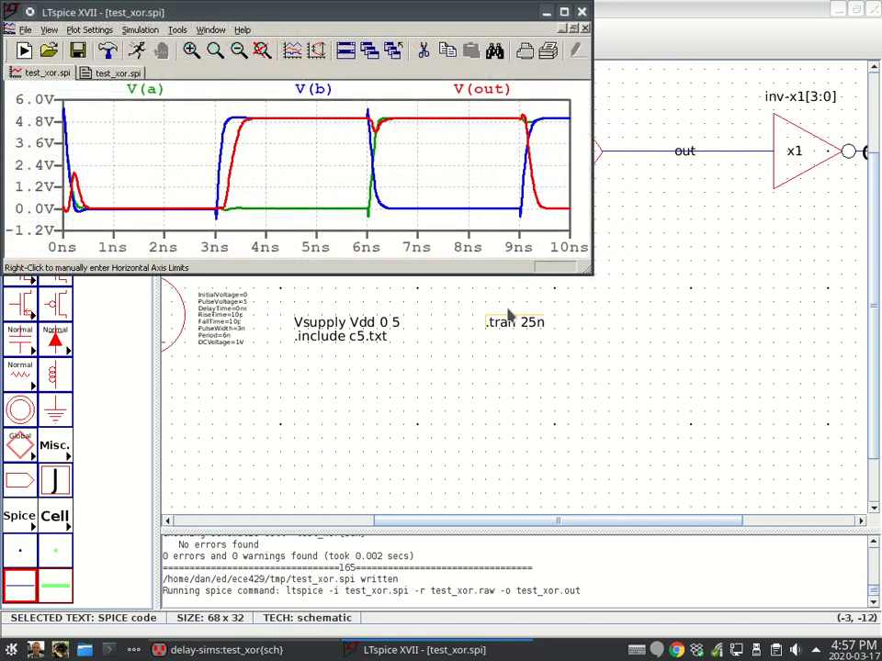
Make the .tran 25n Spice code multi-line and add an empty line and a new line below it.
{"action": "left_click", "coordinate": [507, 324]}
{"action": "key", "text": "ctrl+i"}
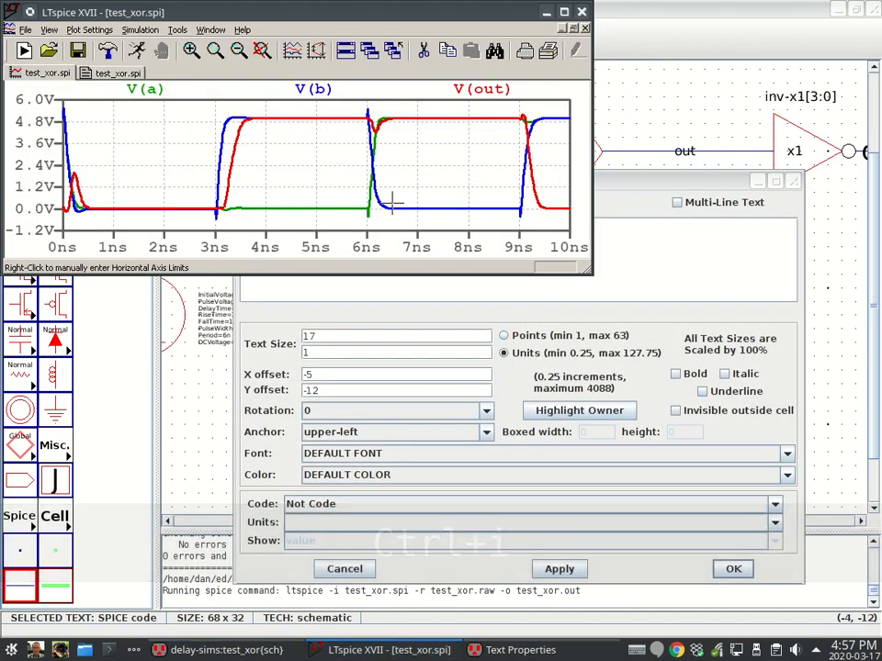
{"action": "left_click", "coordinate": [675, 180]}
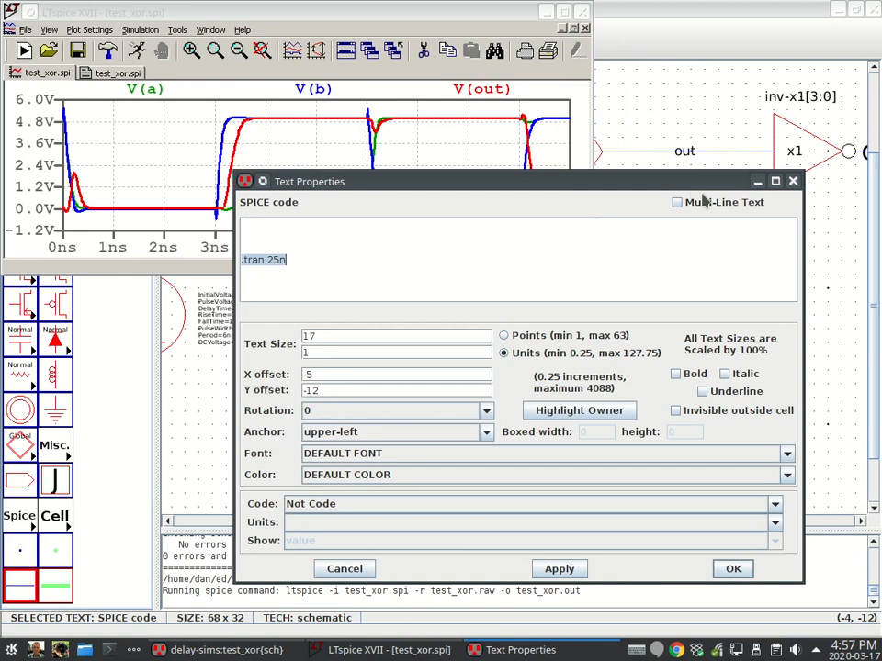
{"action": "left_click_drag", "start_coordinate": [470, 197], "coordinate": [472, 198]}
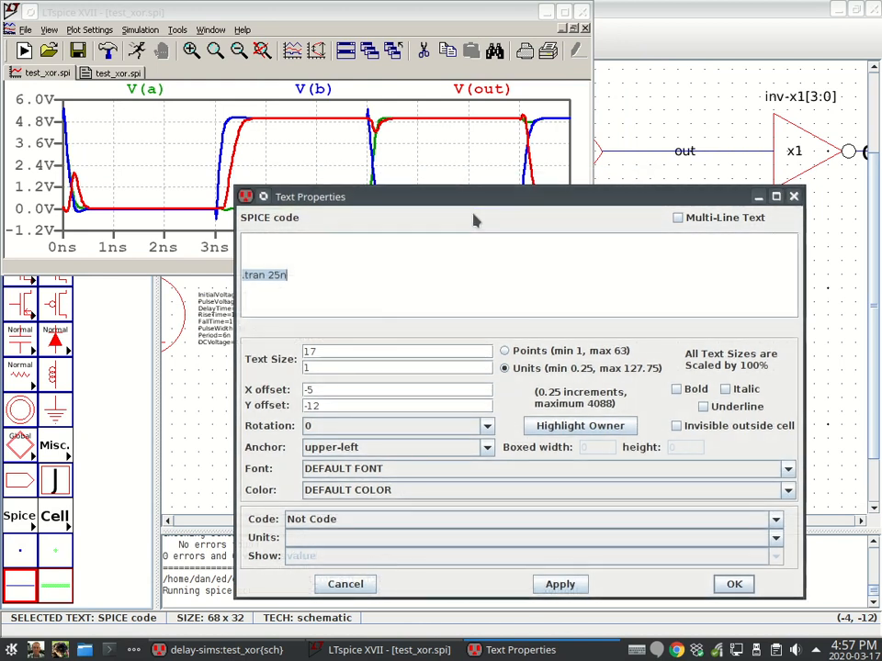
{"action": "left_click", "coordinate": [450, 278]}
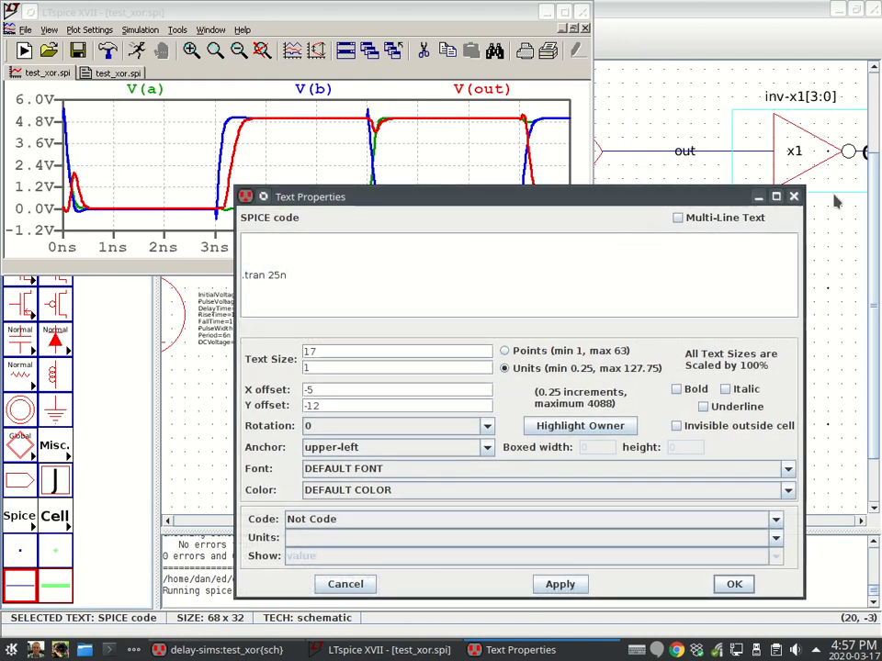
{"action": "left_click", "coordinate": [678, 218]}
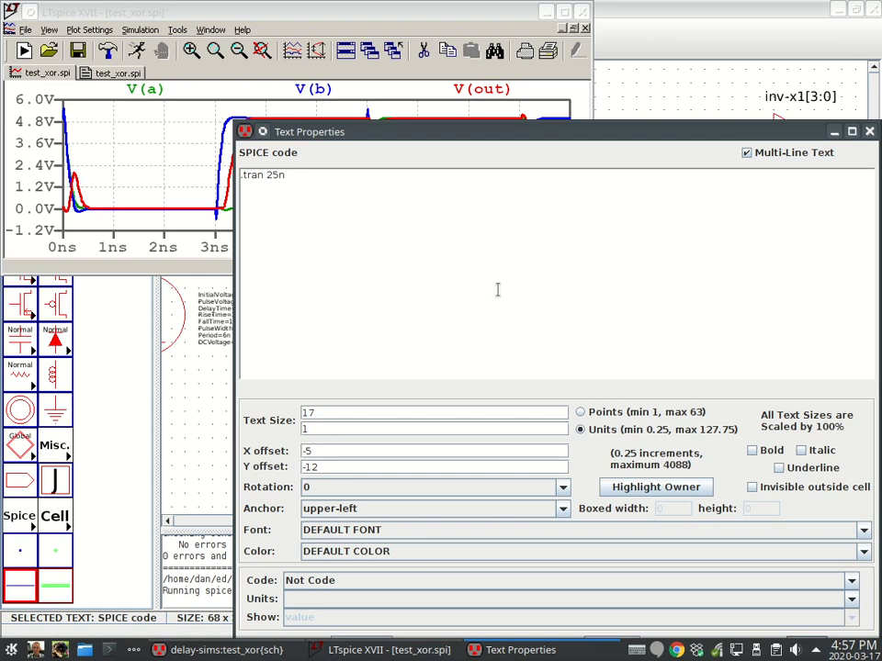
{"action": "key", "text": "Return"}
{"action": "key", "text": "Return"}
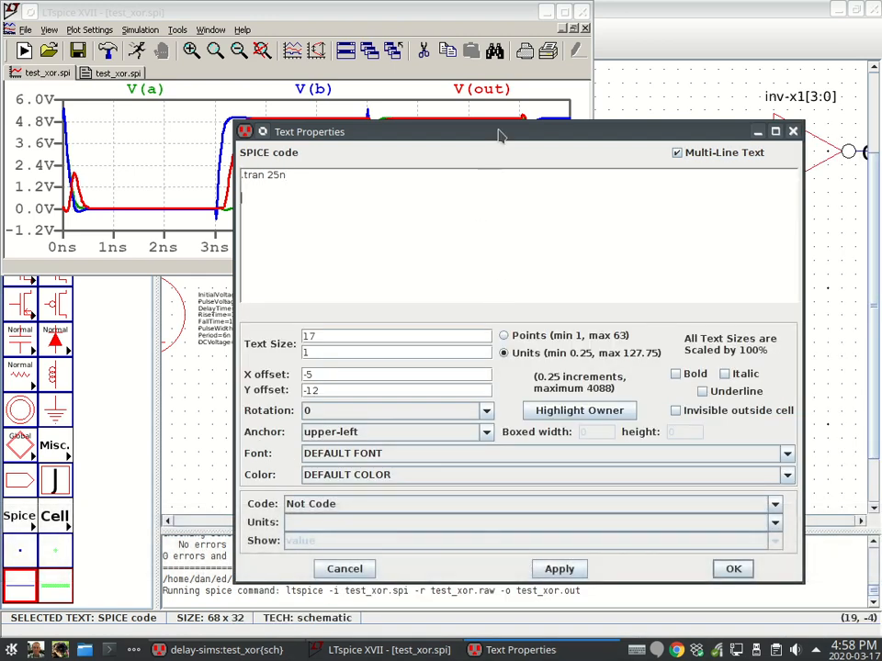
{"action": "left_click_drag", "start_coordinate": [503, 121], "coordinate": [507, 233]}
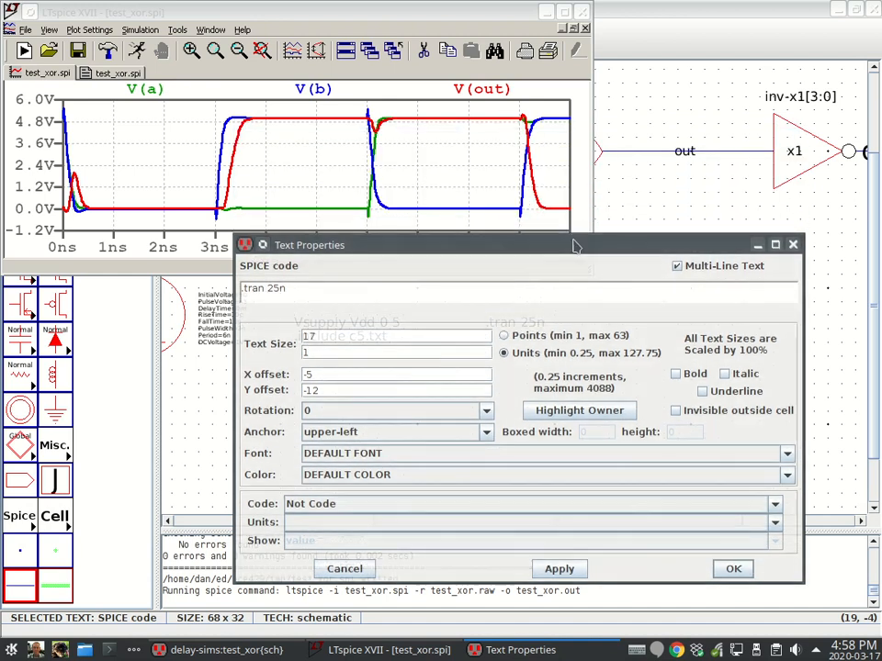
{"action": "left_click_drag", "start_coordinate": [443, 237], "coordinate": [600, 124]}
Begin a transient measurement named tph below the .tran line with the text .meas tran tph.
{"action": "type", "text": ".mea"}
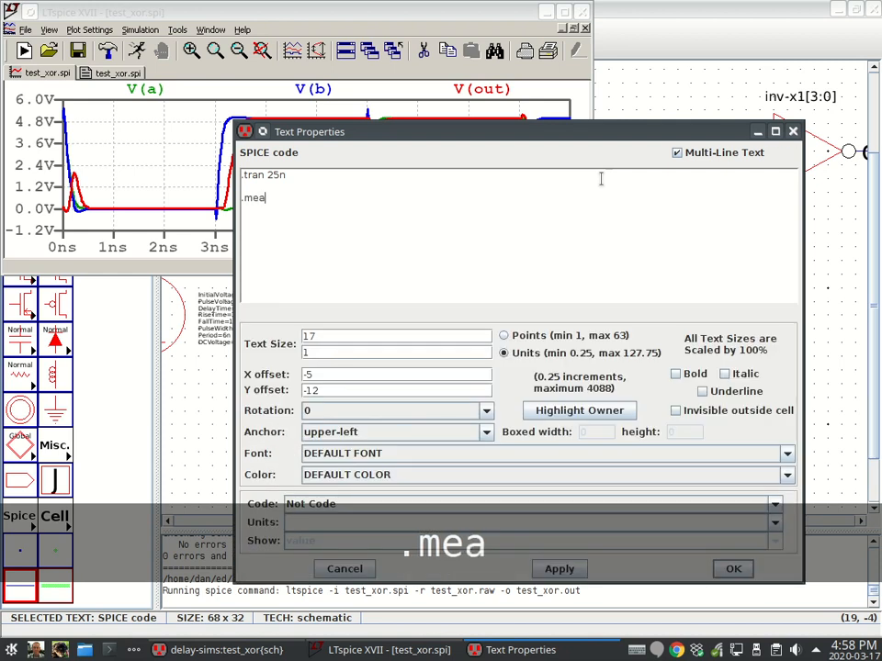
{"action": "type", "text": "s tran"}
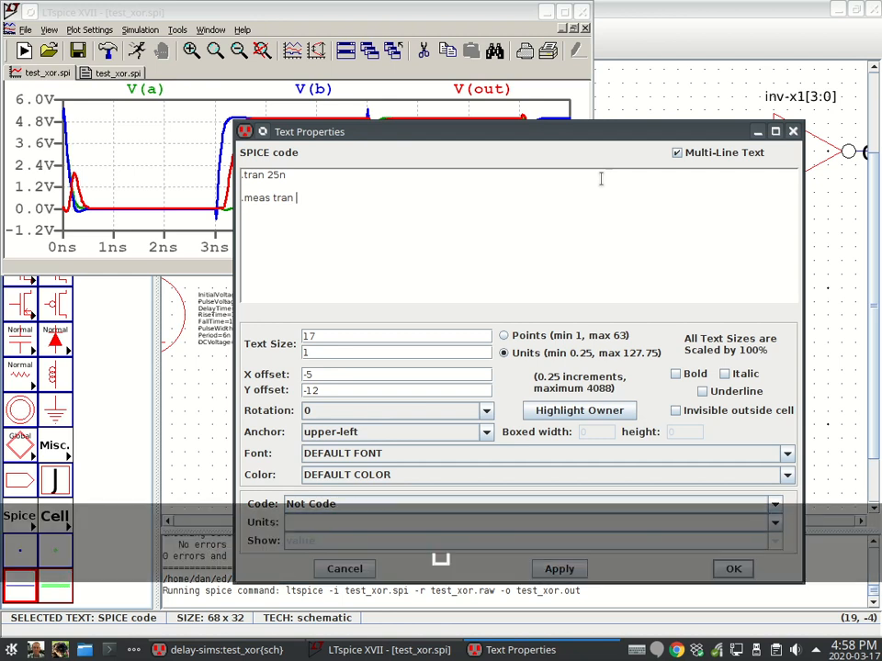
{"action": "type", "text": " tp"}
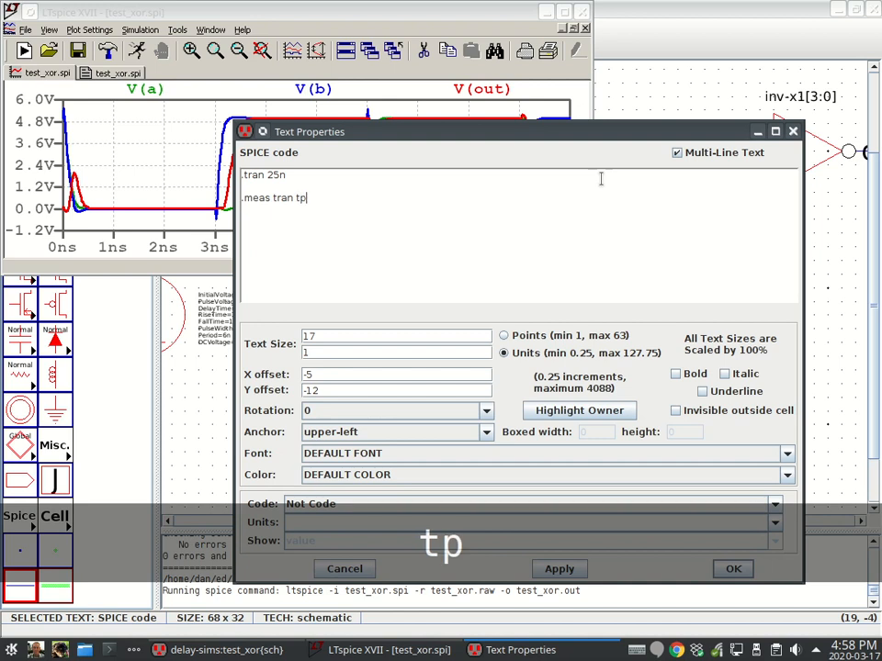
{"action": "type", "text": "h"}
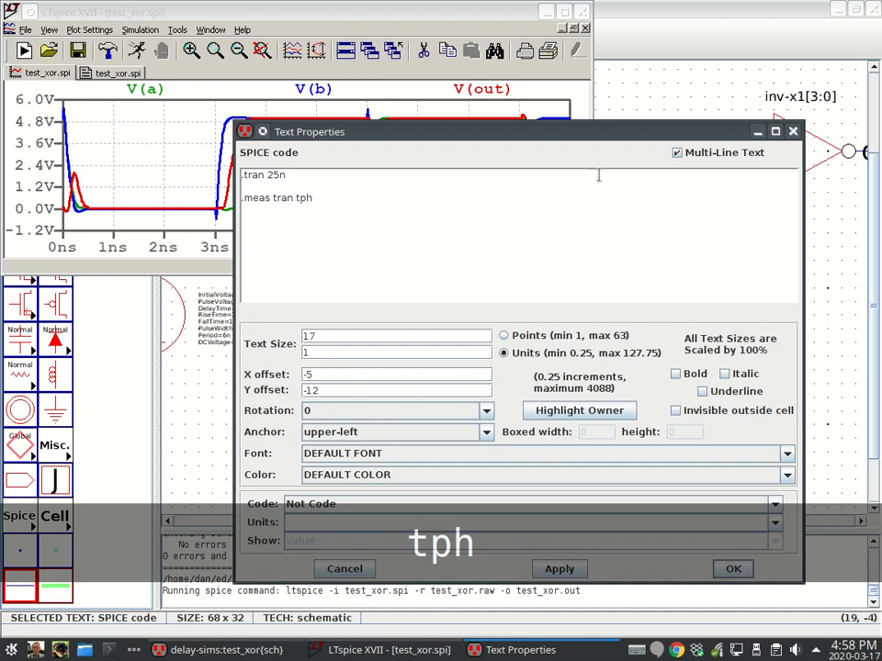
{"action": "left_click_drag", "start_coordinate": [291, 131], "coordinate": [306, 198]}
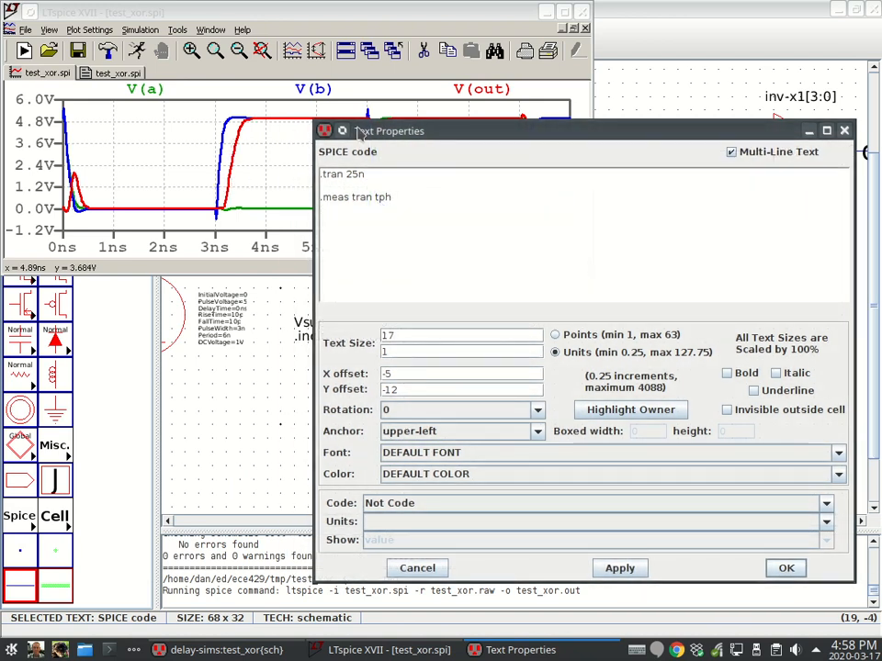
{"action": "left_click_drag", "start_coordinate": [358, 134], "coordinate": [323, 137]}
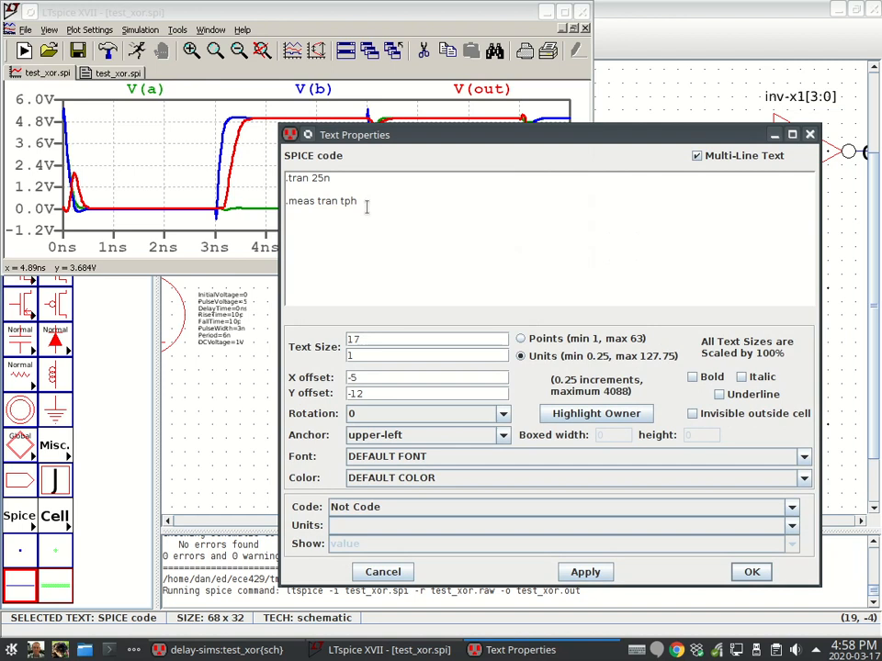
Add the trigger condition trig v(b) val=2.5 rise=1 to the tph measurement.
{"action": "type", "text": "tri"}
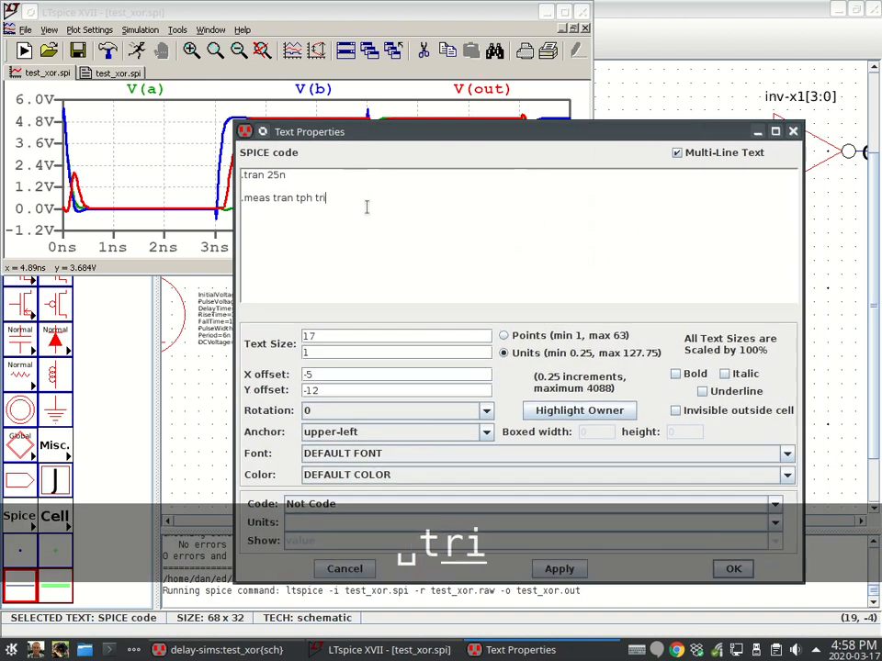
{"action": "type", "text": "g "}
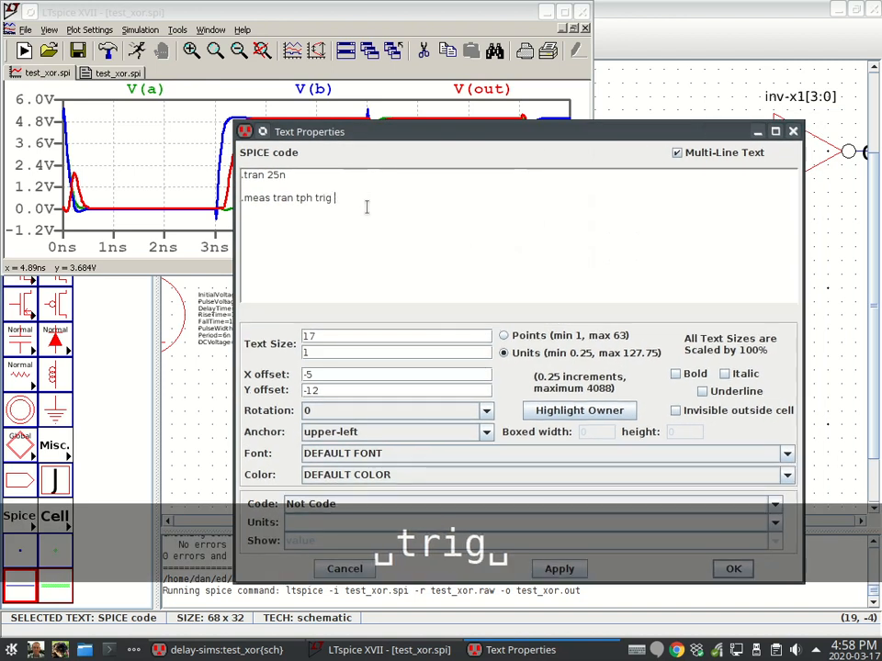
{"action": "type", "text": "v(b) "}
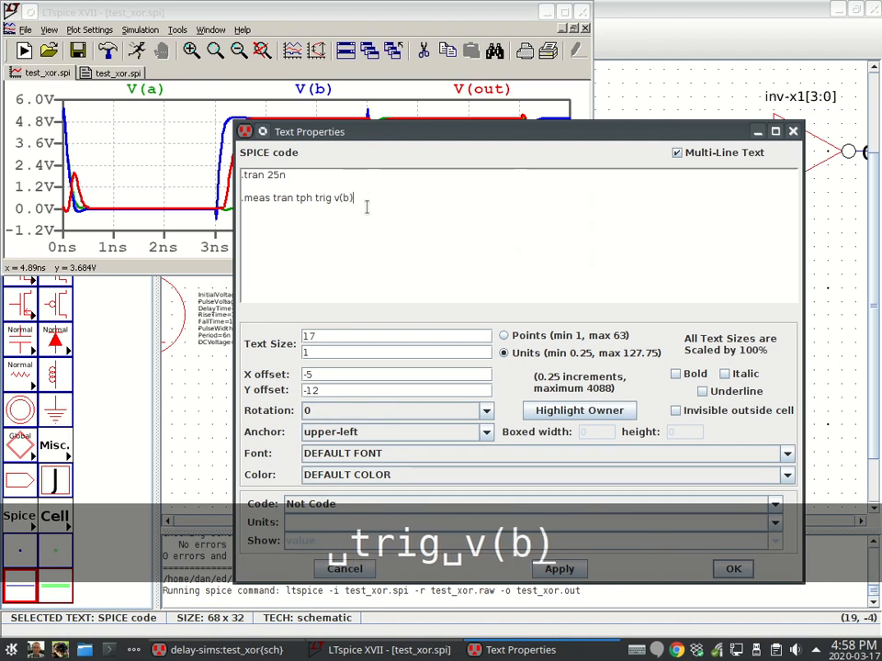
{"action": "type", "text": "val=2.5"}
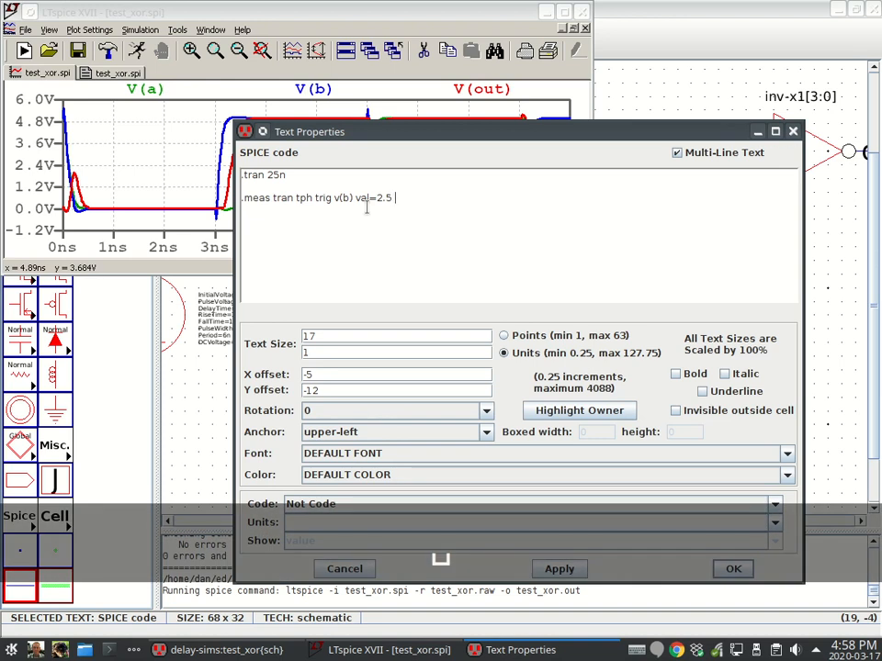
{"action": "type", "text": " rist"}
{"action": "key", "text": "BackSpace"}
{"action": "type", "text": "e"}
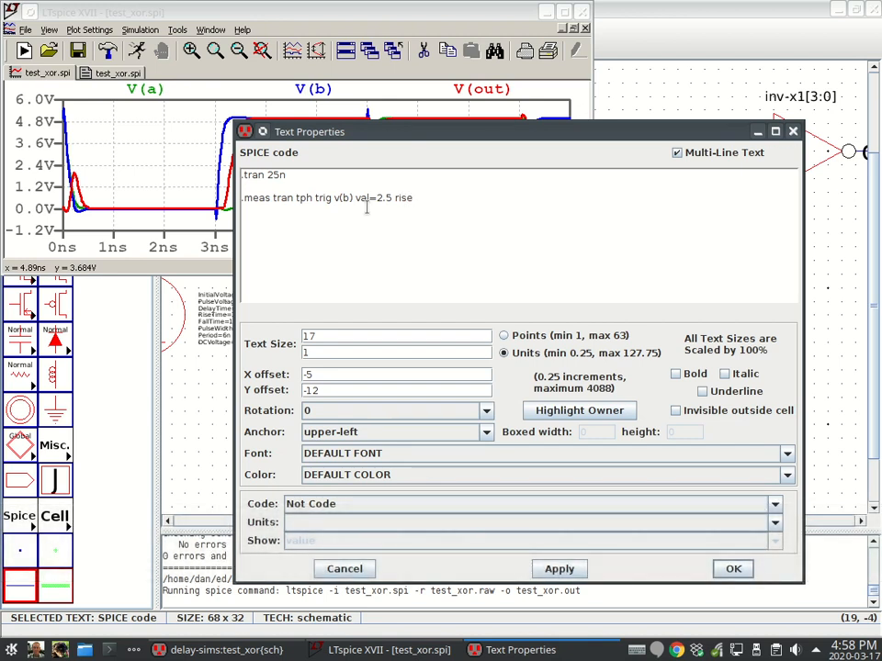
{"action": "type", "text": "=1"}
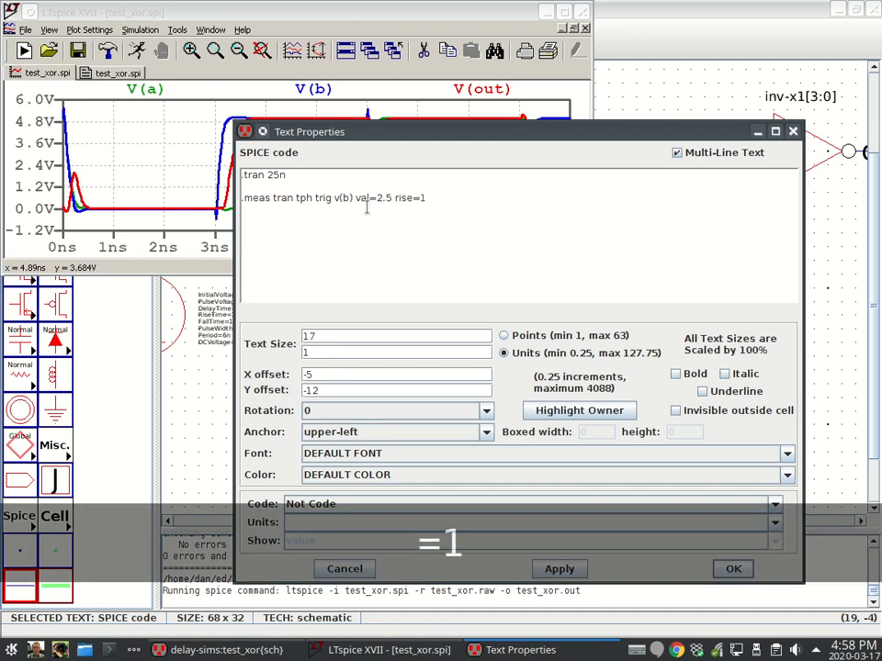
Complete the tph measurement with the target condition targ v(out) val=2.5 rise=1.
{"action": "type", "text": " ta"}
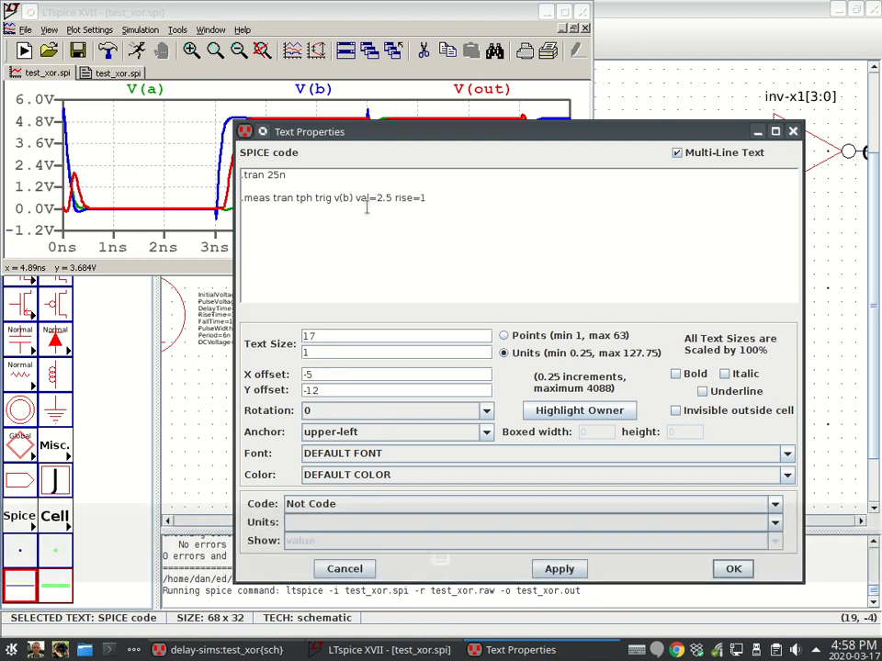
{"action": "type", "text": "rg v(out)"}
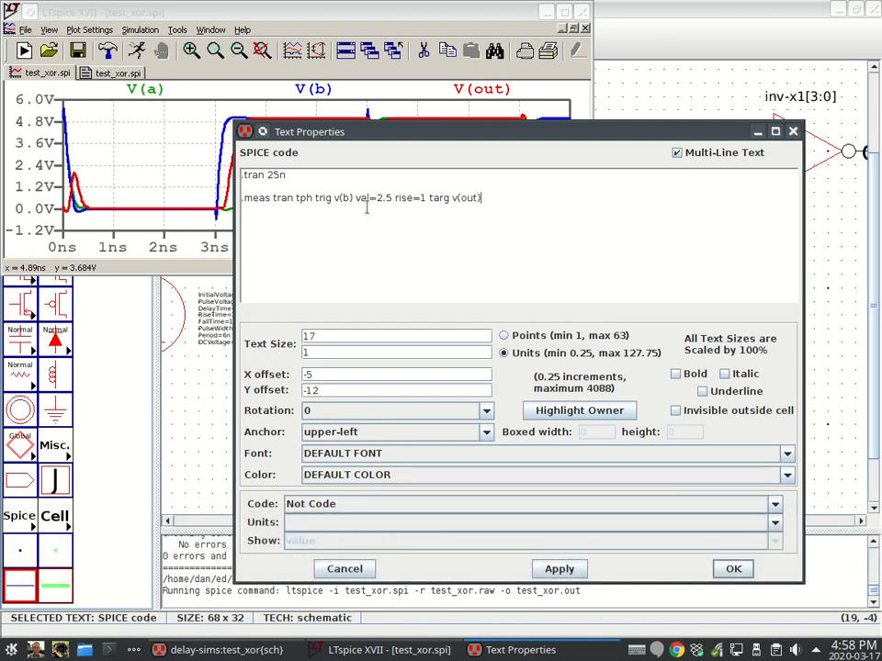
{"action": "type", "text": " val=2.5"}
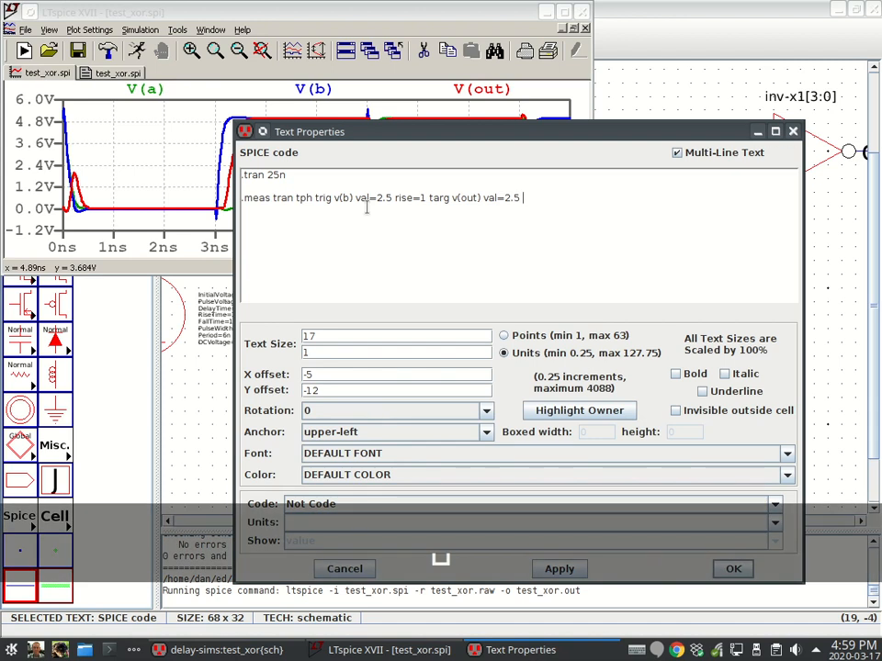
{"action": "type", "text": "rise"}
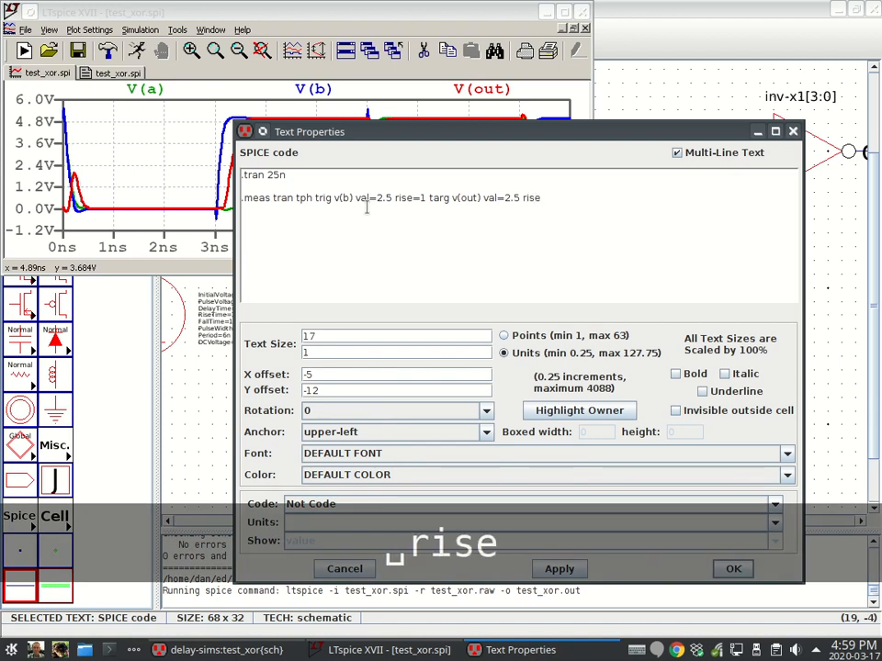
{"action": "type", "text": "=1"}
Duplicate the tph measurement on the line below and rename the copy tpl.
{"action": "key", "text": "shift+Home"}
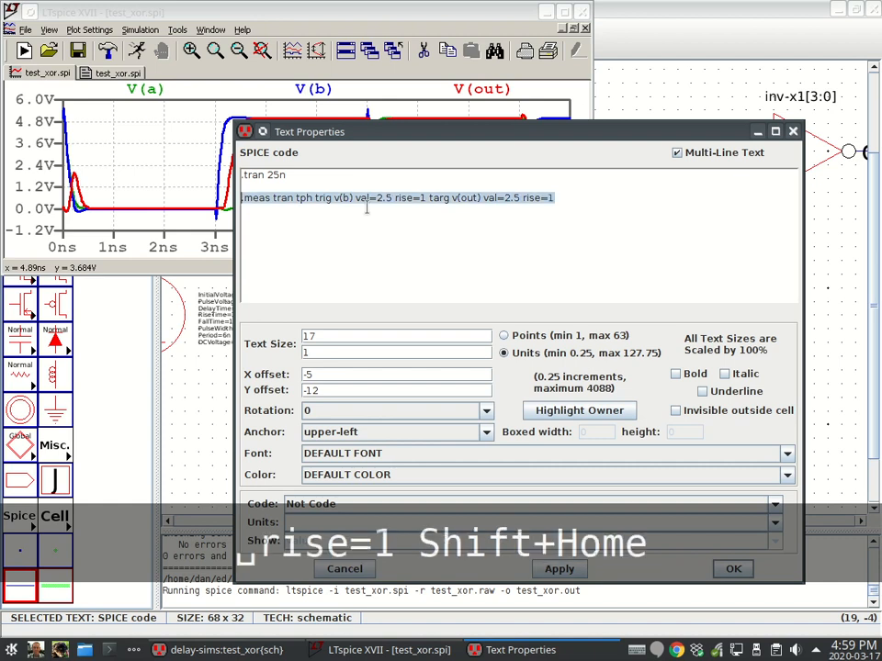
{"action": "key", "text": "ctrl+c"}
{"action": "key", "text": "End"}
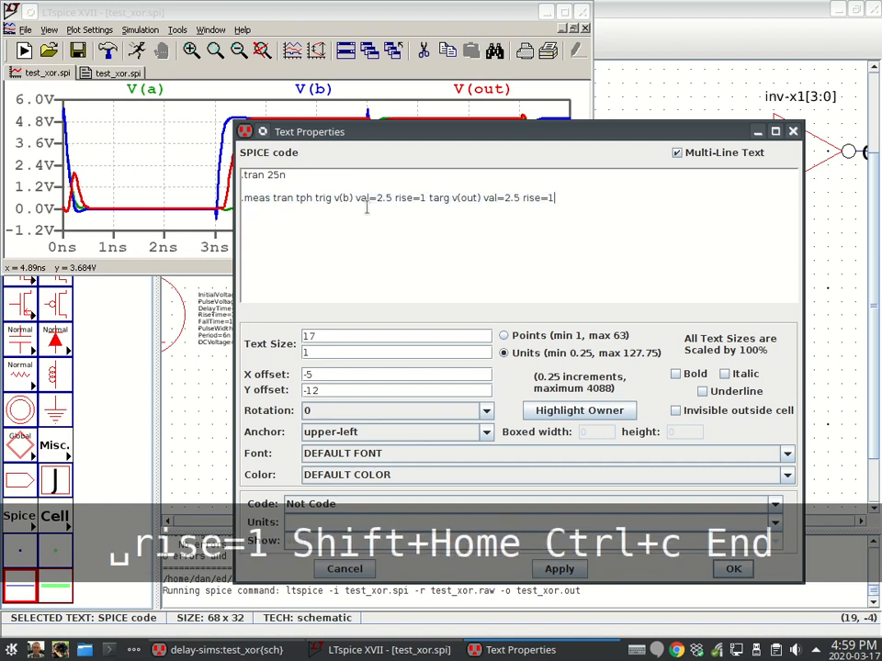
{"action": "key", "text": "Return"}
{"action": "key", "text": "ctrl+v"}
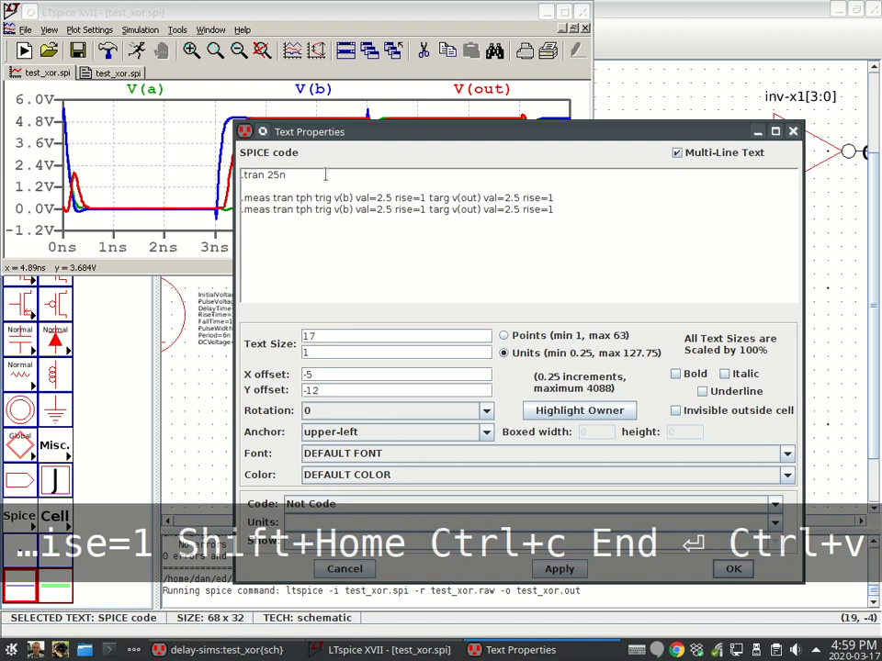
{"action": "left_click_drag", "start_coordinate": [315, 131], "coordinate": [319, 173]}
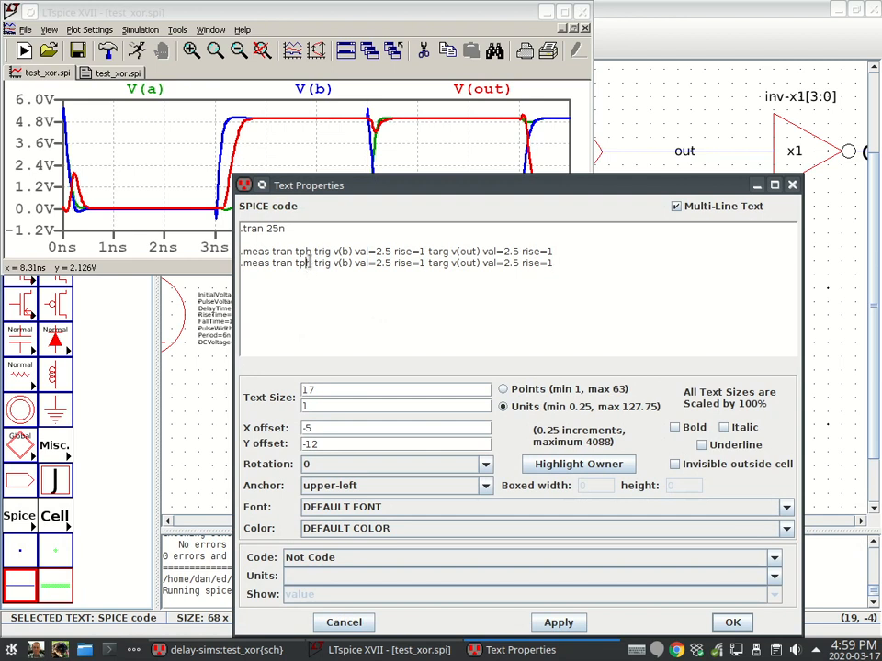
{"action": "type", "text": "l"}
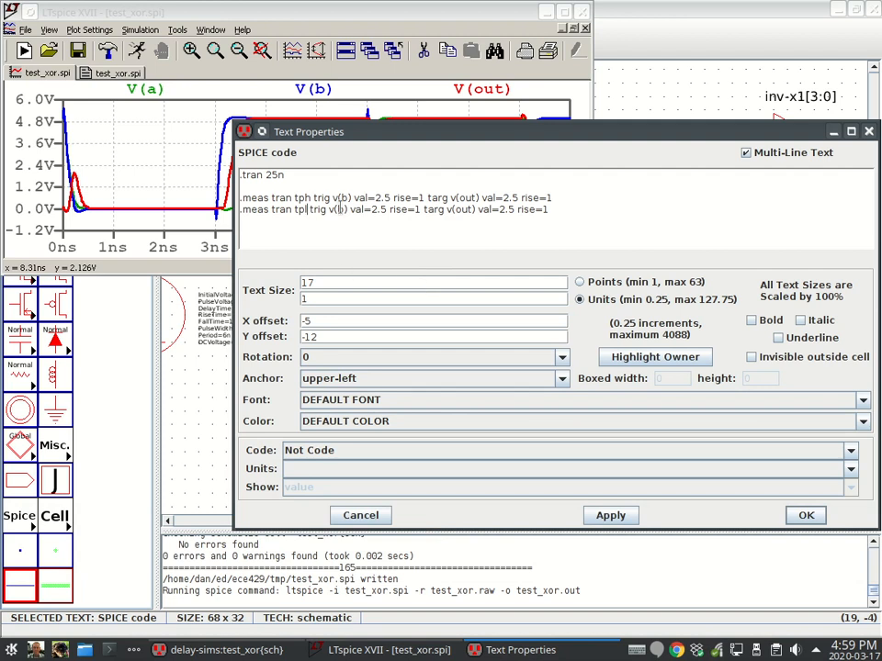
Change the tpl measurement's v(out) target edge to fall=1 and apply the Spice code to the schematic.
{"action": "left_click_drag", "start_coordinate": [336, 136], "coordinate": [317, 228]}
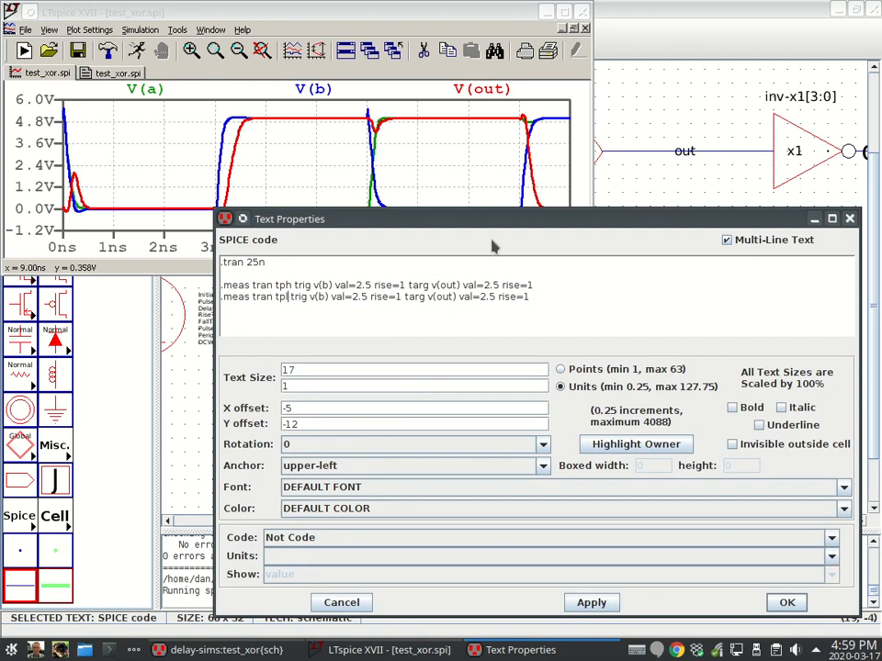
{"action": "double_click", "coordinate": [380, 296]}
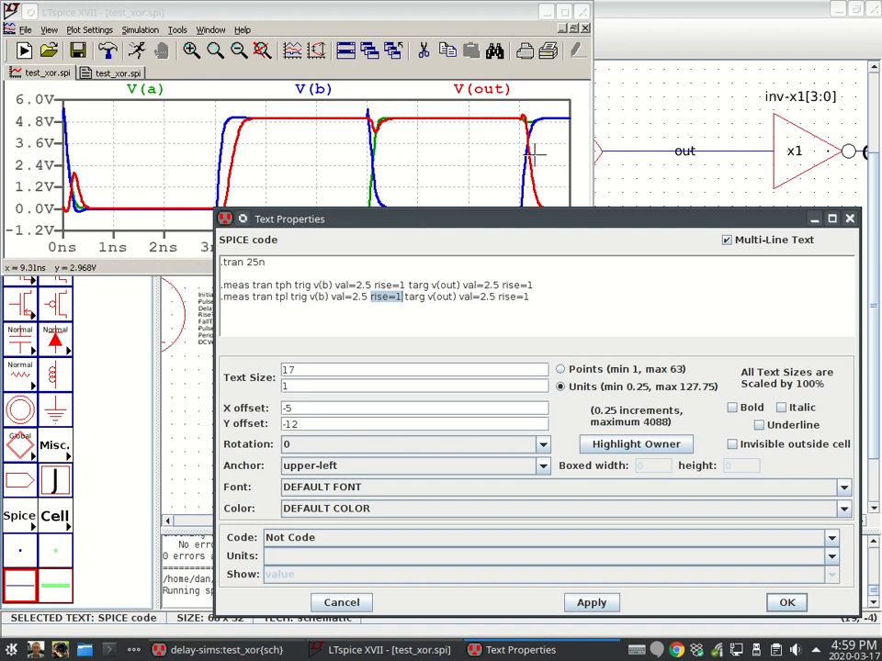
{"action": "double_click", "coordinate": [509, 298]}
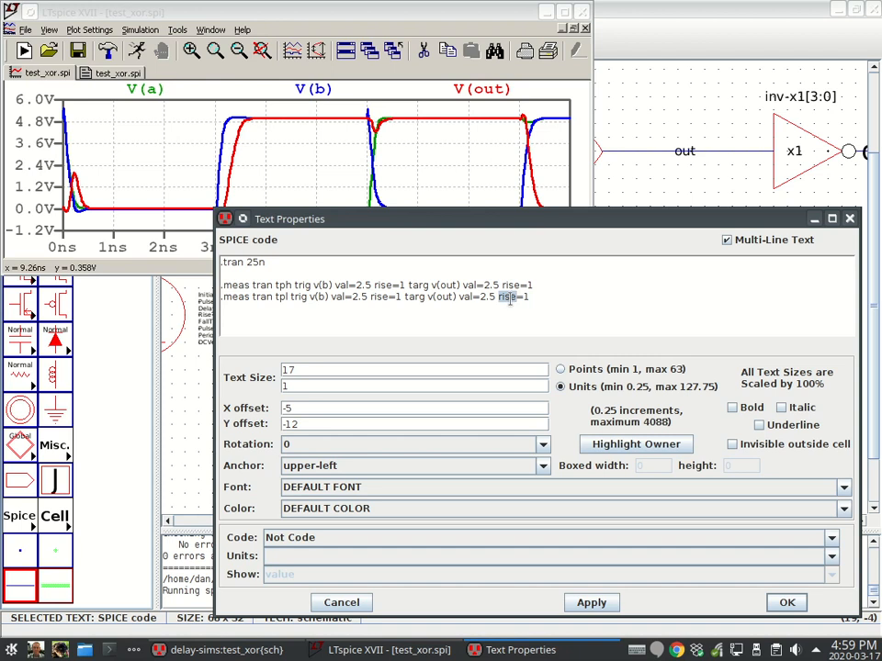
{"action": "type", "text": "fall"}
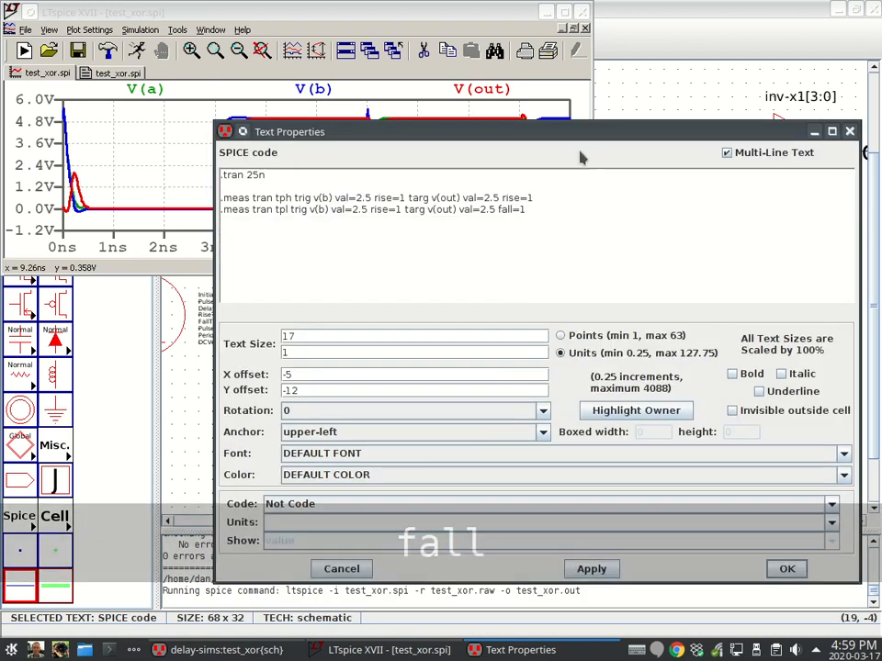
{"action": "left_click_drag", "start_coordinate": [578, 132], "coordinate": [577, 115]}
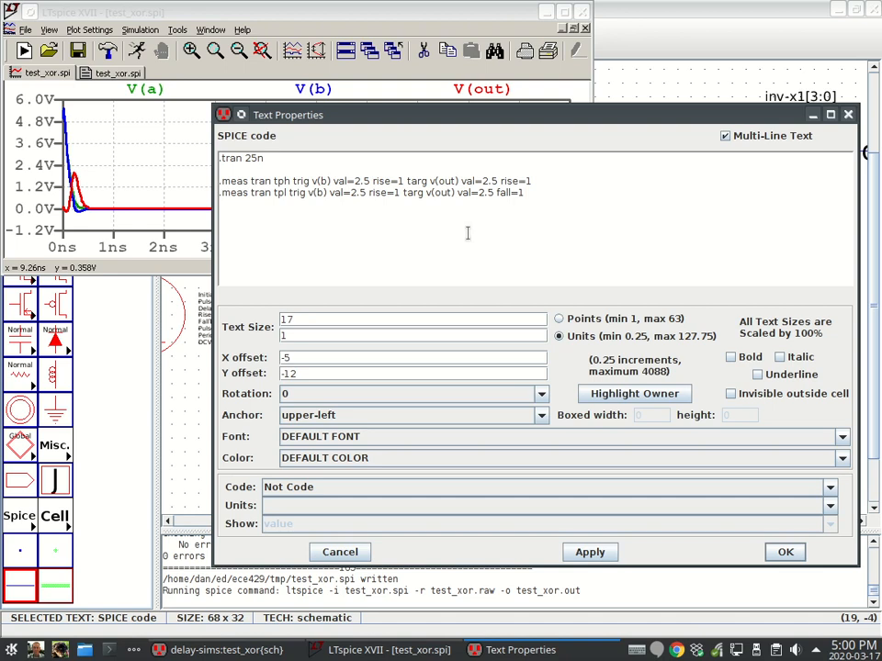
{"action": "left_click", "coordinate": [497, 379]}
{"action": "left_click", "coordinate": [786, 552]}
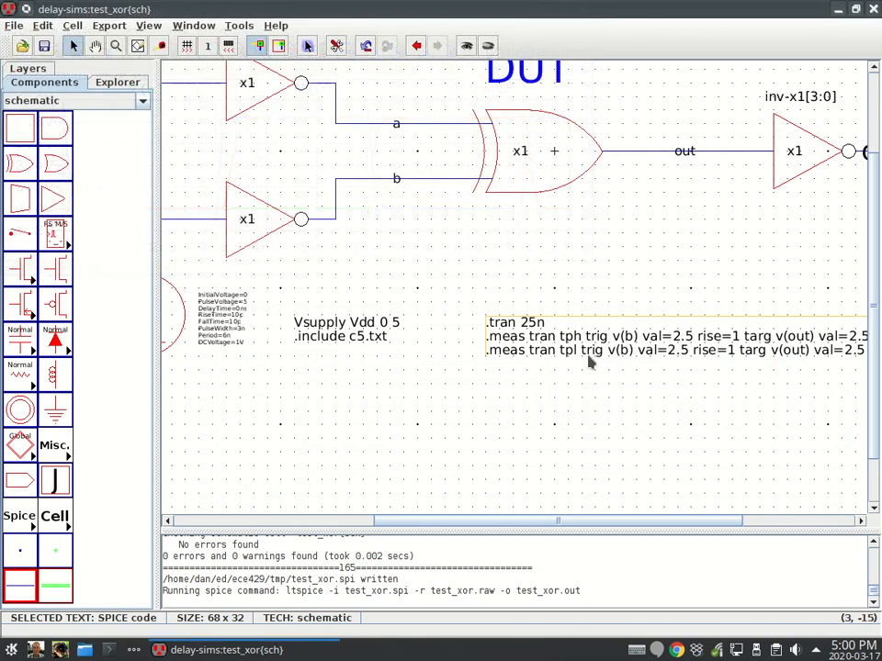
{"action": "scroll", "coordinate": [395, 331], "scroll_direction": "down", "scroll_amount": 1, "text": "ctrl"}
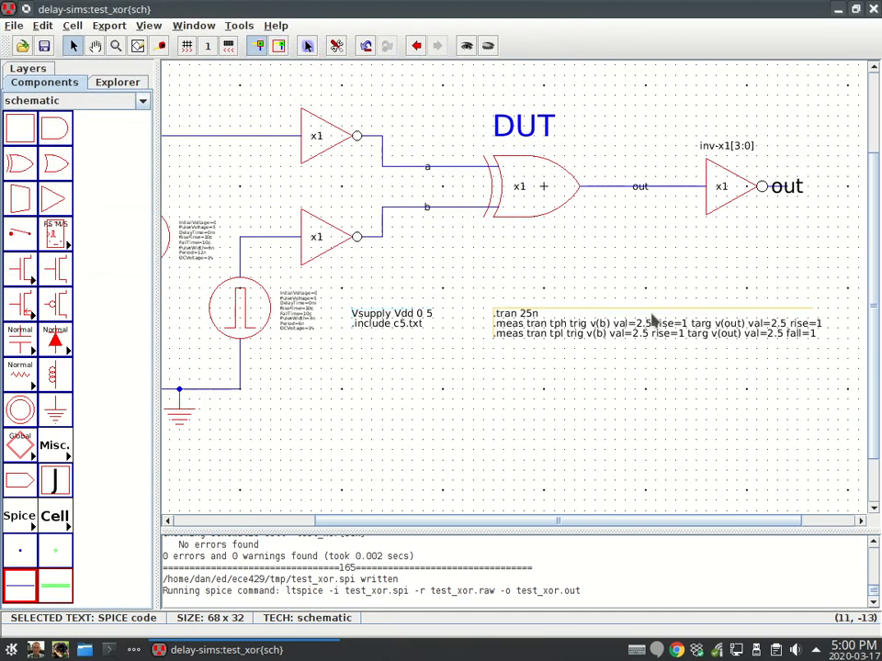
Run the test_xor simulation with the new .meas code, then maximize LTspice and tile its waveform and netlist windows.
{"action": "left_click", "coordinate": [372, 320]}
{"action": "left_click", "coordinate": [497, 323]}
{"action": "left_click", "coordinate": [528, 381]}
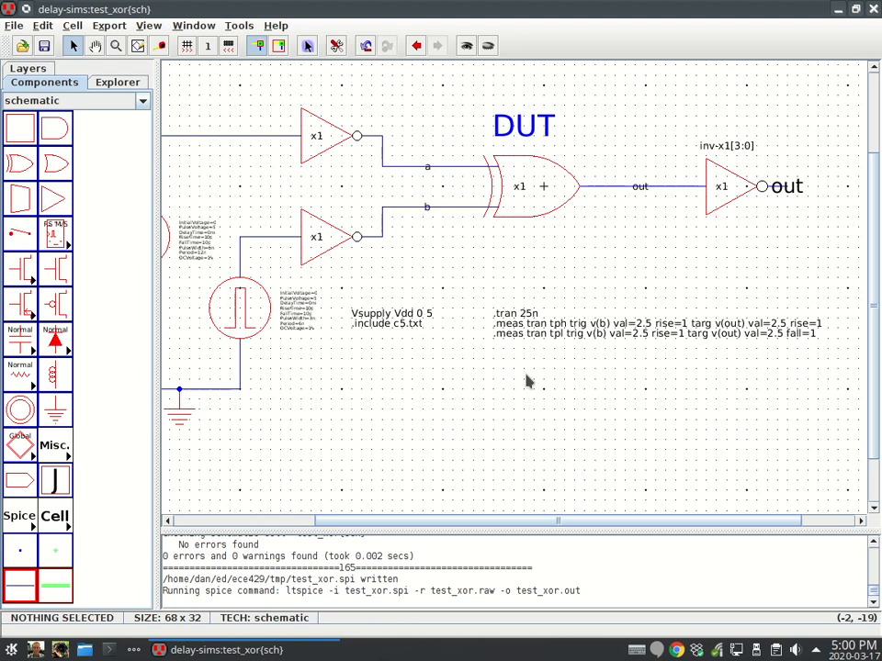
{"action": "key", "text": "F4"}
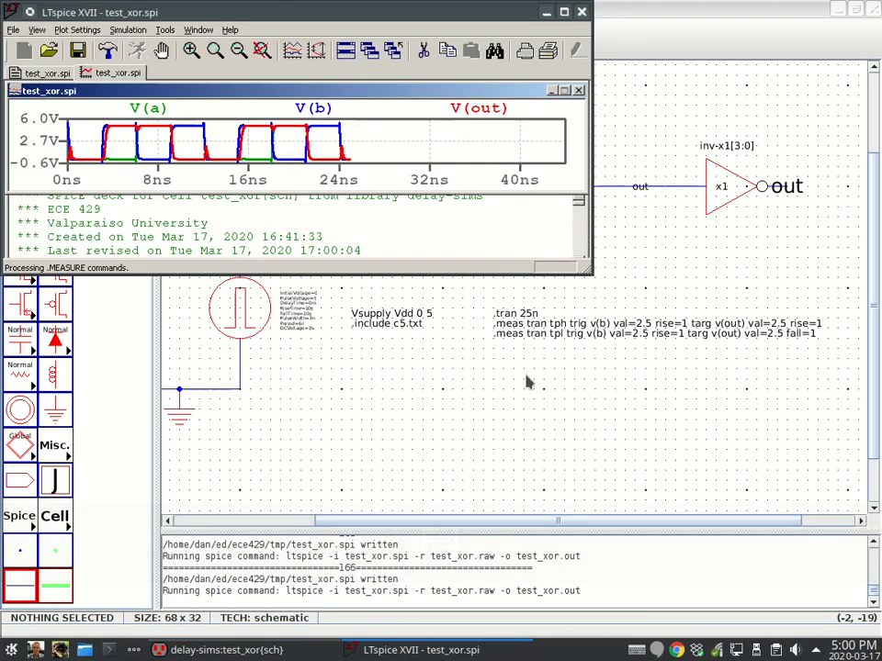
{"action": "left_click", "coordinate": [557, 11]}
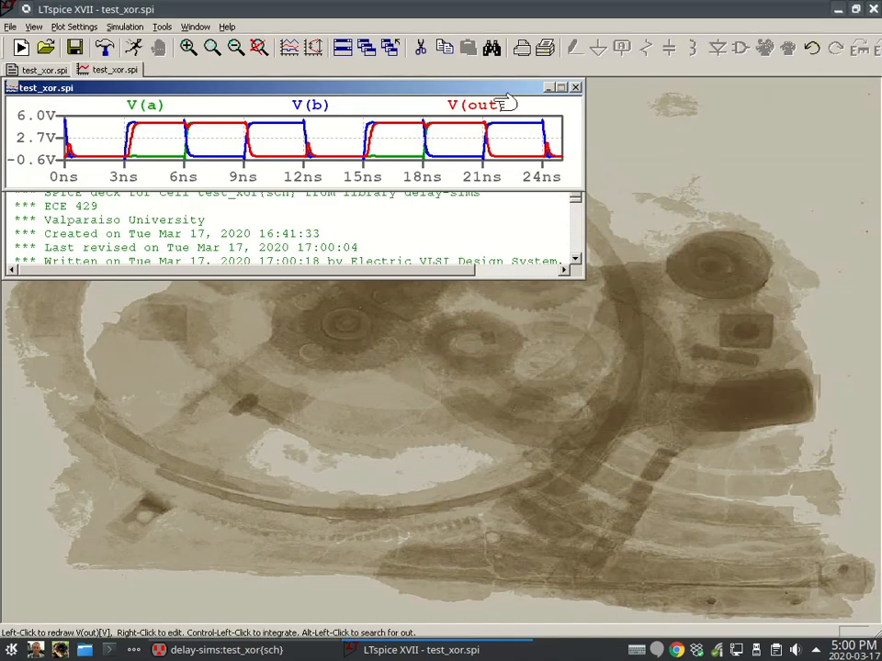
{"action": "left_click", "coordinate": [343, 46]}
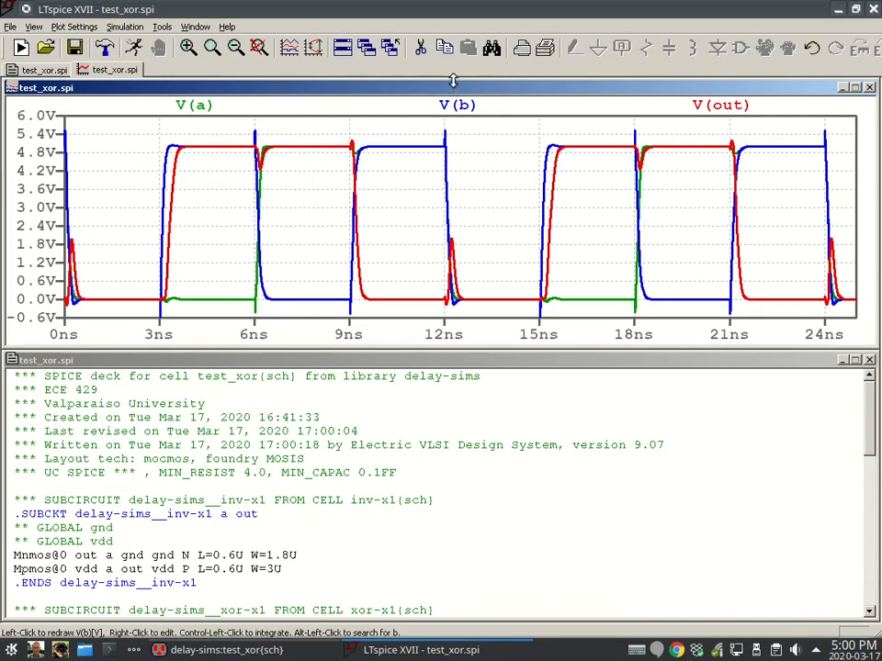
Attach cursor 1 to V(b) and place it on the rising edge near 3 ns at about 2.46 V.
{"action": "left_click_drag", "start_coordinate": [193, 134], "coordinate": [147, 316]}
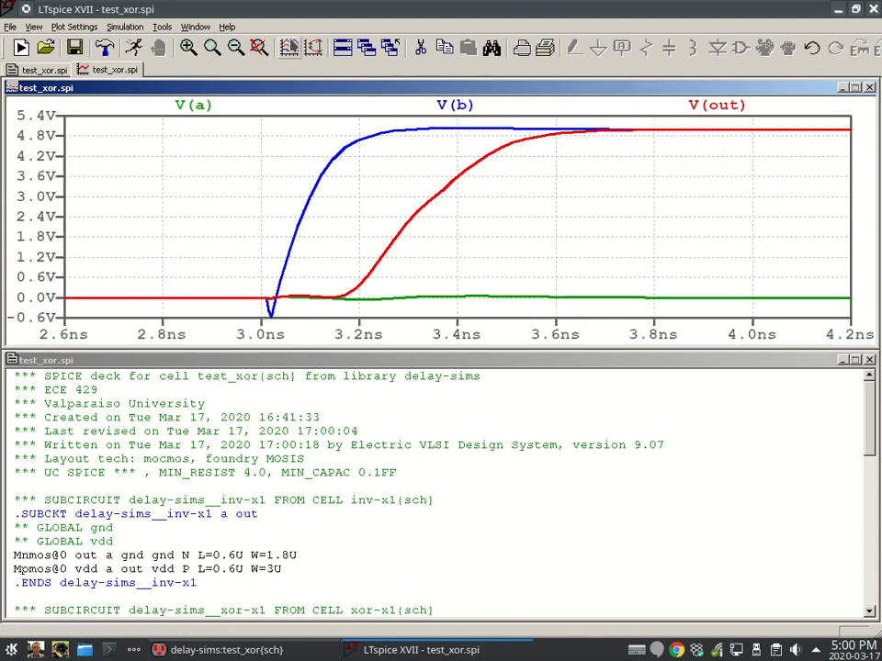
{"action": "left_click", "coordinate": [312, 47]}
{"action": "left_click", "coordinate": [542, 241]}
{"action": "left_click", "coordinate": [454, 105]}
{"action": "mouse_move", "coordinate": [457, 252]}
{"action": "left_mouse_down"}
{"action": "mouse_move", "coordinate": [295, 264]}
{"action": "mouse_move", "coordinate": [299, 222]}
{"action": "left_mouse_up"}
{"action": "left_click_drag", "start_coordinate": [504, 373], "coordinate": [647, 314]}
{"action": "left_click_drag", "start_coordinate": [297, 226], "coordinate": [302, 237]}
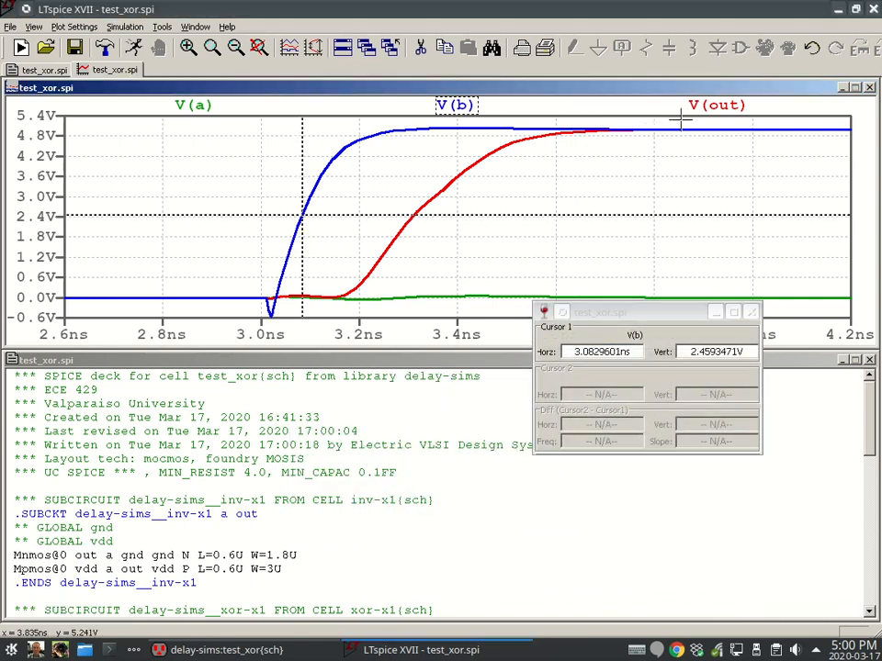
Attach cursor 2 to V(out), place it on the rising edge at about 2.5 V, and read the horizontal cursor difference.
{"action": "right_click", "coordinate": [716, 104]}
{"action": "left_click", "coordinate": [561, 290]}
{"action": "left_click", "coordinate": [549, 328]}
{"action": "left_click", "coordinate": [599, 290]}
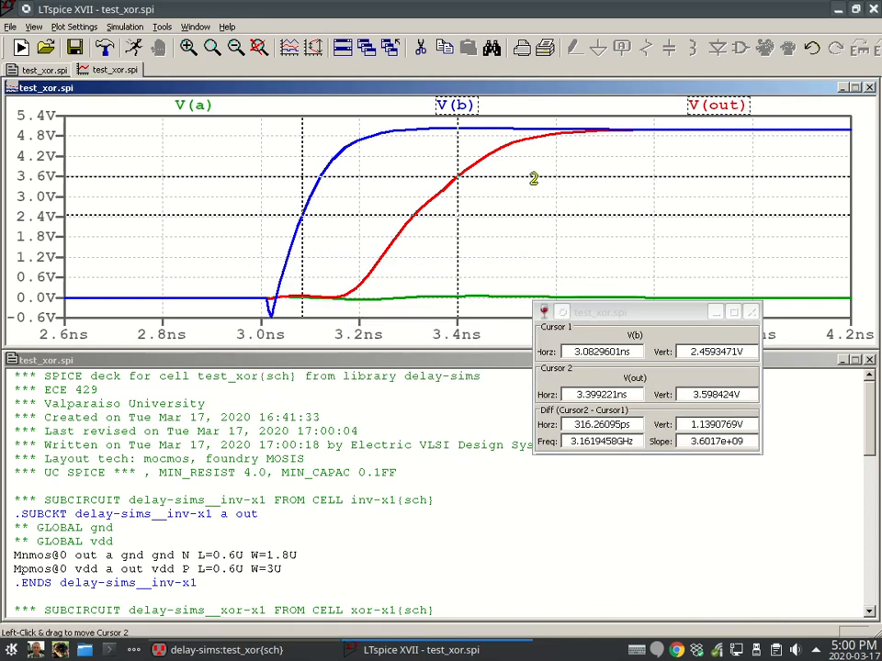
{"action": "left_click_drag", "start_coordinate": [454, 188], "coordinate": [415, 212]}
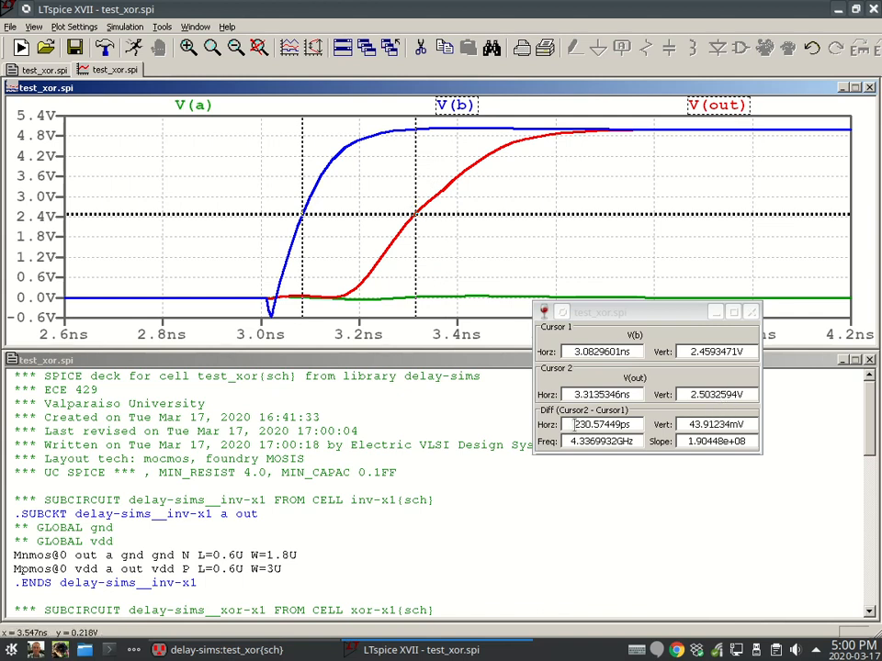
{"action": "double_click", "coordinate": [575, 424]}
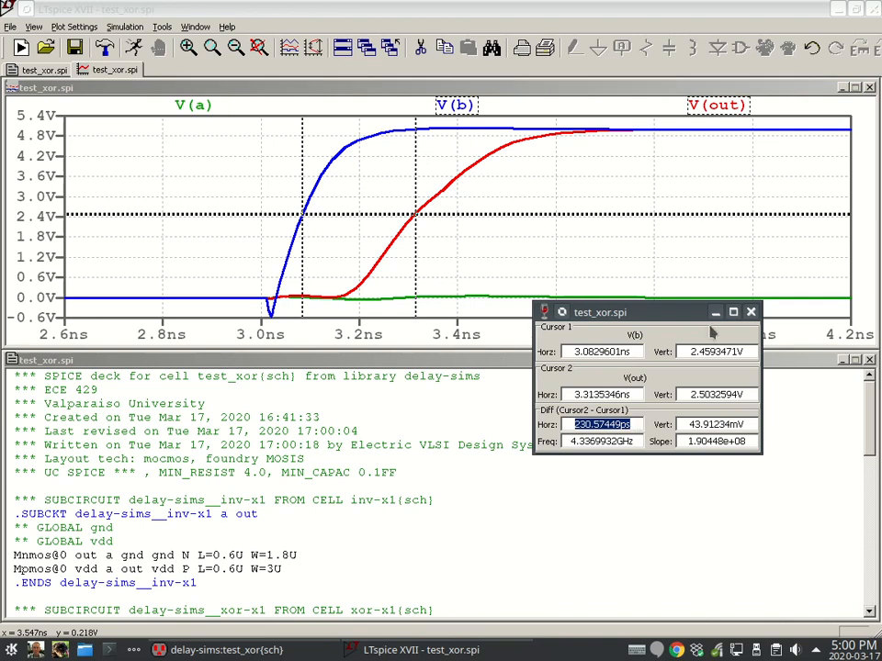
Open the SPICE error log and examine the tph and tpl measurement results.
{"action": "left_click", "coordinate": [61, 27]}
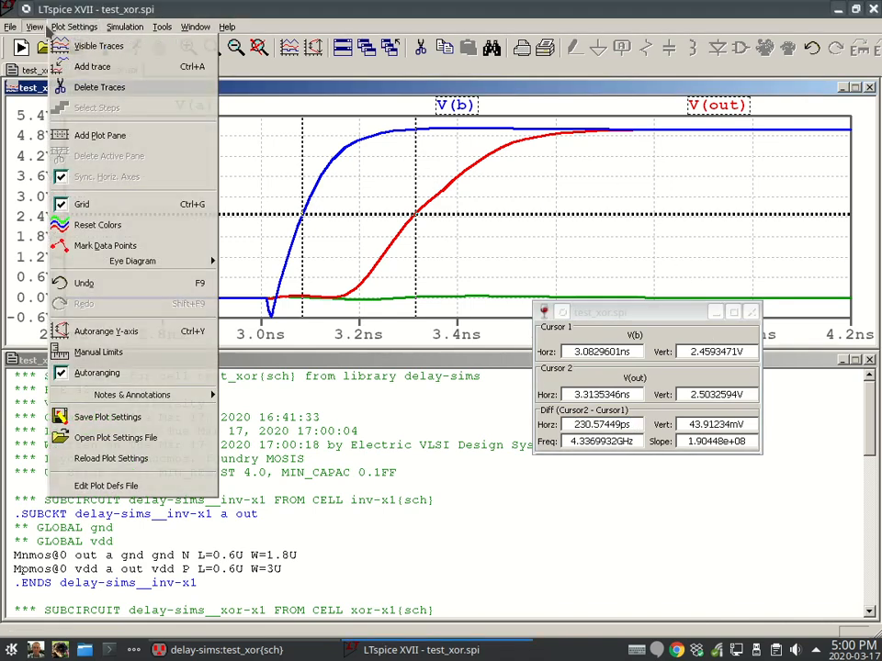
{"action": "left_click", "coordinate": [46, 134]}
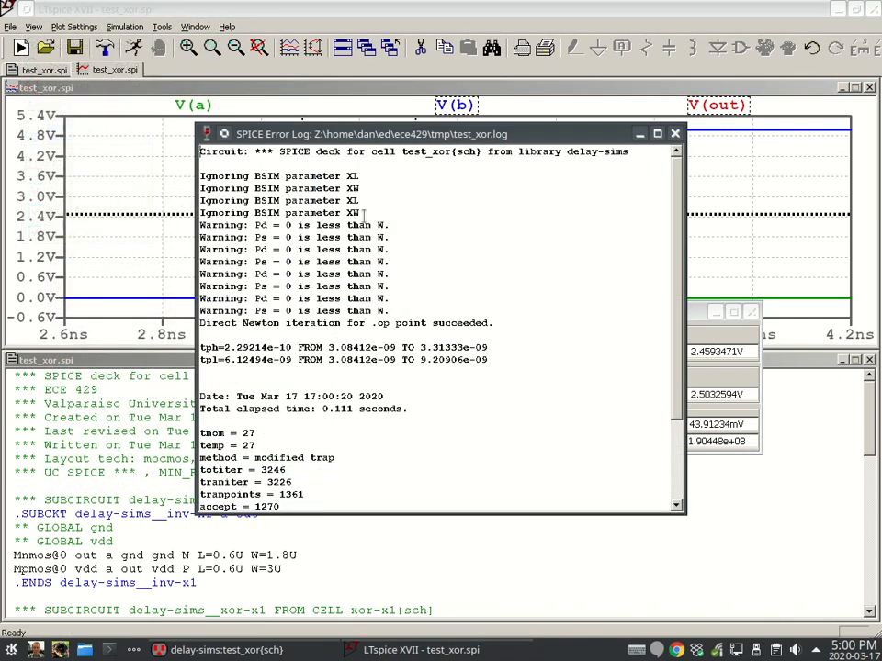
{"action": "left_click_drag", "start_coordinate": [685, 242], "coordinate": [589, 244]}
{"action": "left_click_drag", "start_coordinate": [511, 134], "coordinate": [445, 172]}
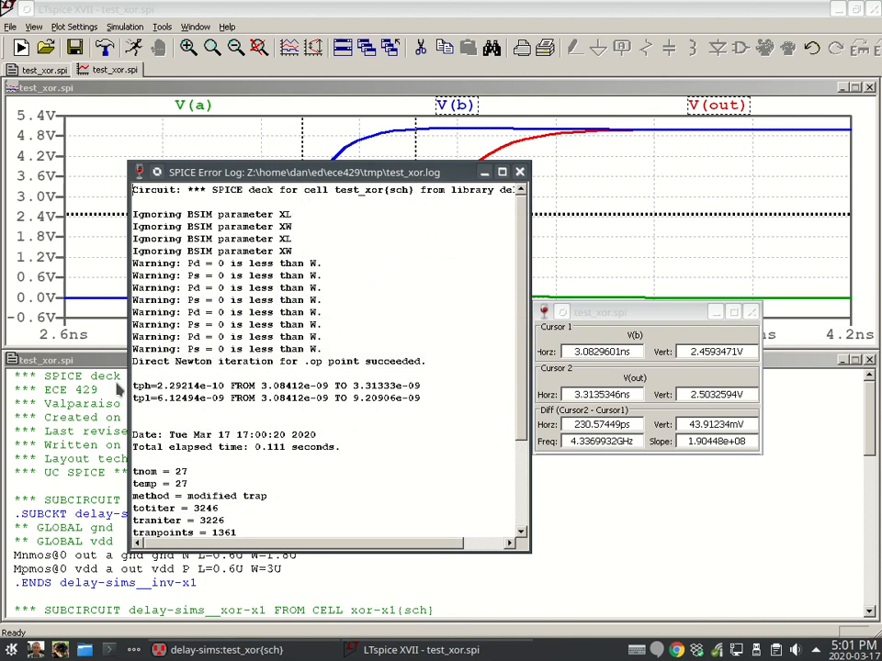
{"action": "left_click_drag", "start_coordinate": [457, 397], "coordinate": [125, 382]}
{"action": "left_click", "coordinate": [189, 372]}
{"action": "scroll", "coordinate": [189, 258], "scroll_direction": "down", "scroll_amount": 3}
{"action": "scroll", "coordinate": [196, 439], "scroll_direction": "up", "scroll_amount": 4}
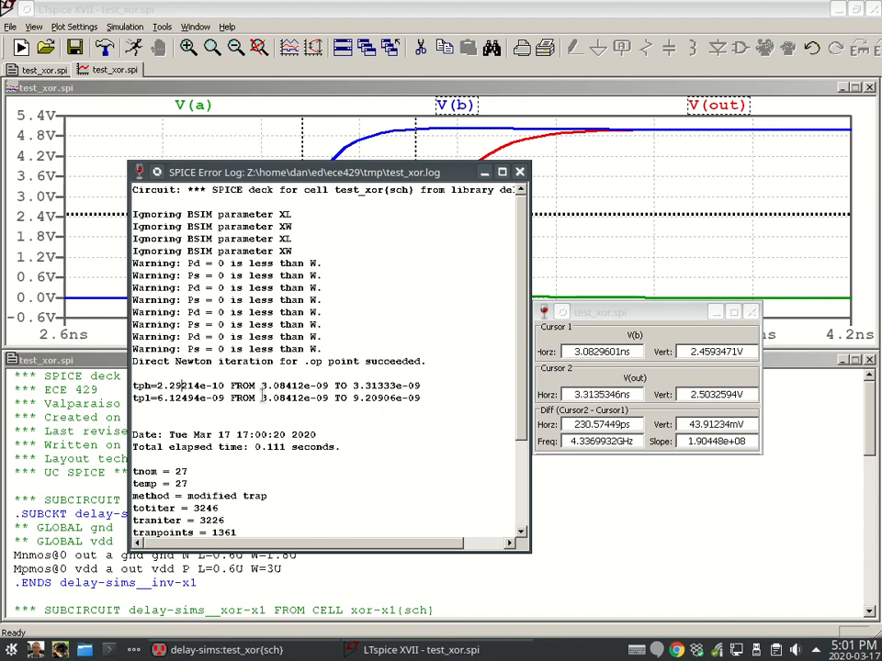
Compare the tph start and end times in the log with the two cursor positions on the waveform.
{"action": "left_click_drag", "start_coordinate": [262, 385], "coordinate": [421, 386]}
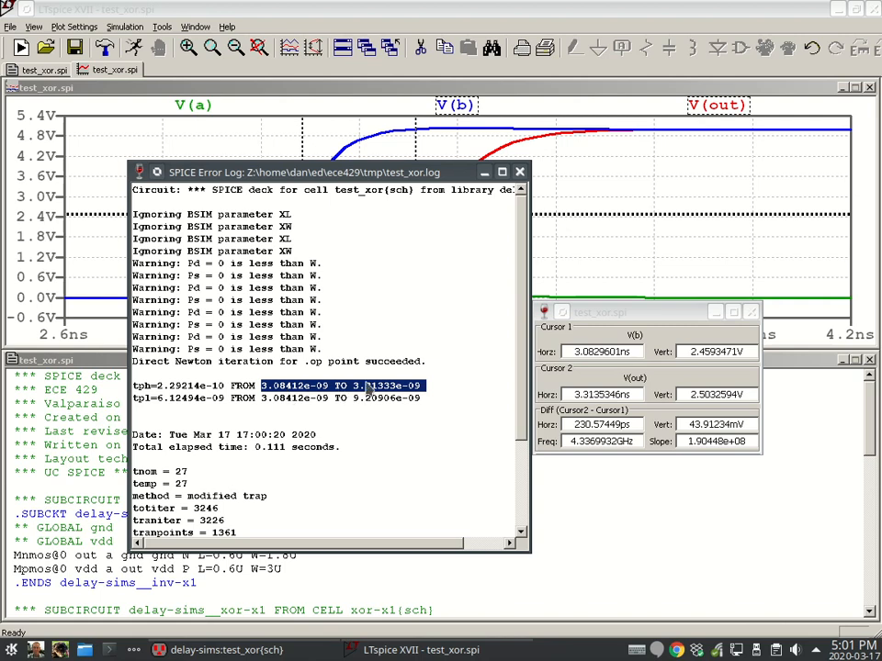
{"action": "left_click_drag", "start_coordinate": [372, 173], "coordinate": [459, 425]}
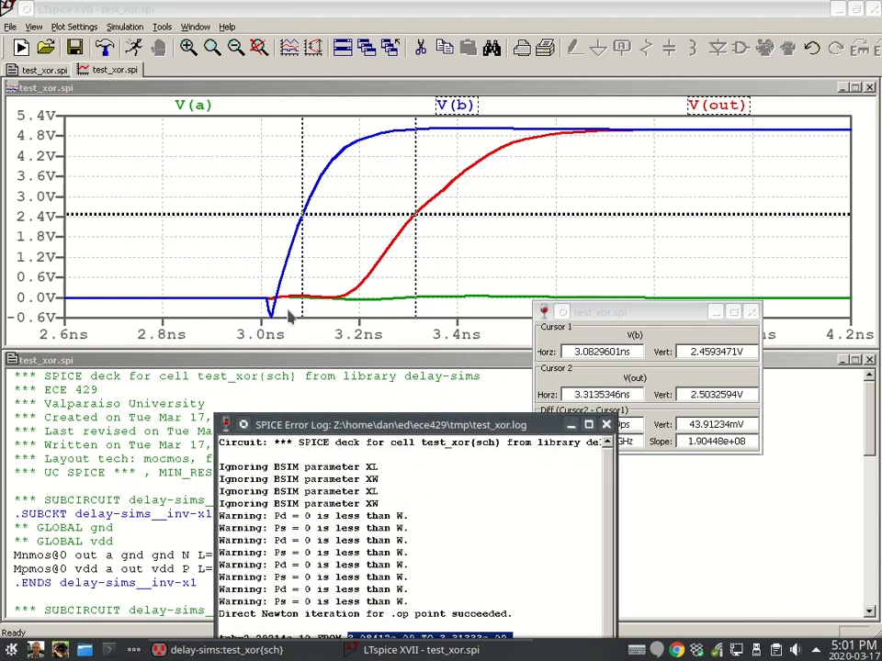
{"action": "left_click", "coordinate": [410, 442]}
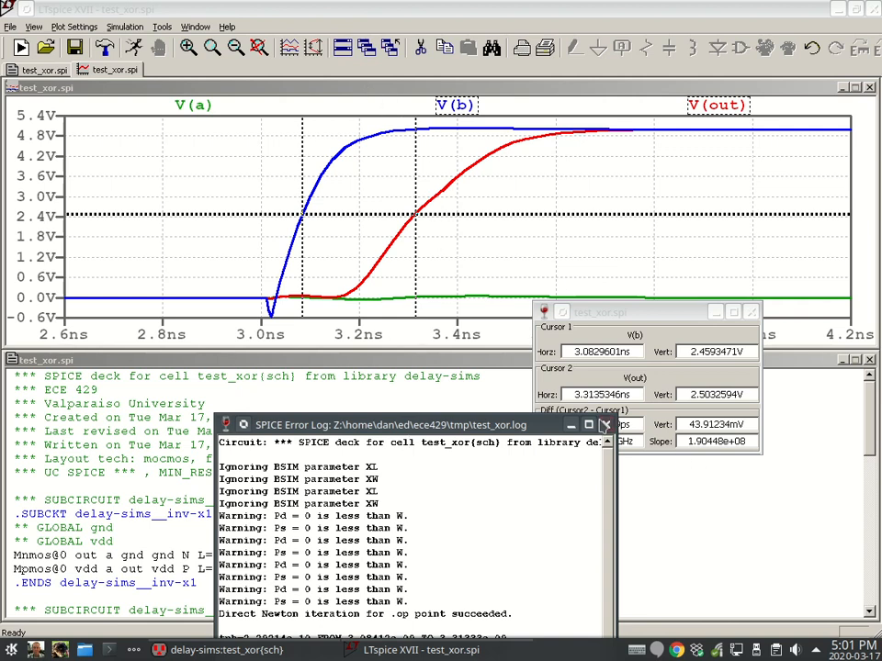
Close the error log and step cursor 2 forward along the rising V(out) trace to about 3.46 ns.
{"action": "left_click", "coordinate": [519, 82]}
{"action": "key", "text": "Right"}
{"action": "key", "text": "Right"}
{"action": "key", "text": "Right"}
{"action": "key", "text": "Right"}
{"action": "key", "text": "Right"}
{"action": "key", "text": "Right"}
{"action": "key", "text": "Right"}
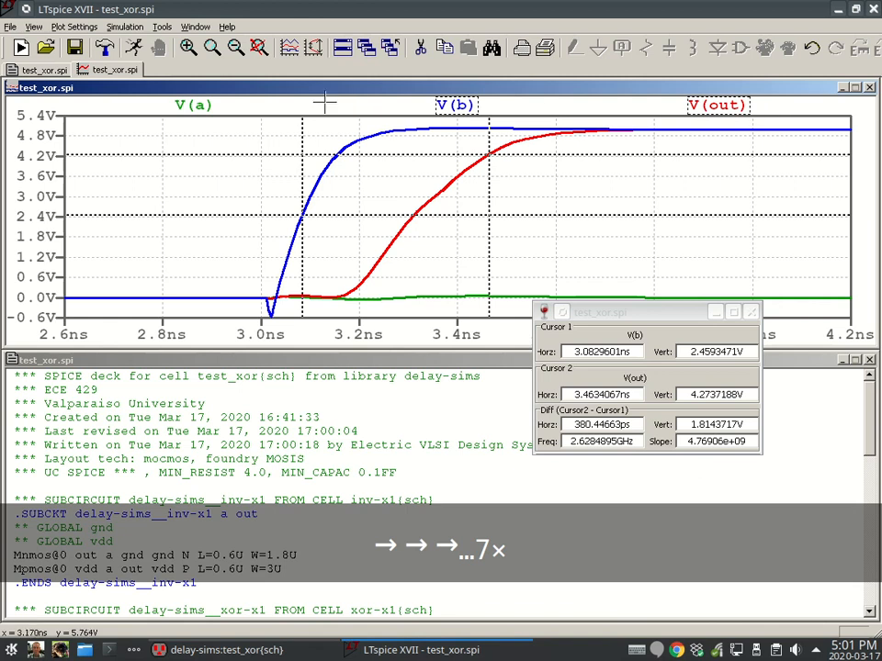
Inspect the falling V(out) edge near 9 ns and check it against the tpl times in the SPICE error log.
{"action": "left_click", "coordinate": [263, 49]}
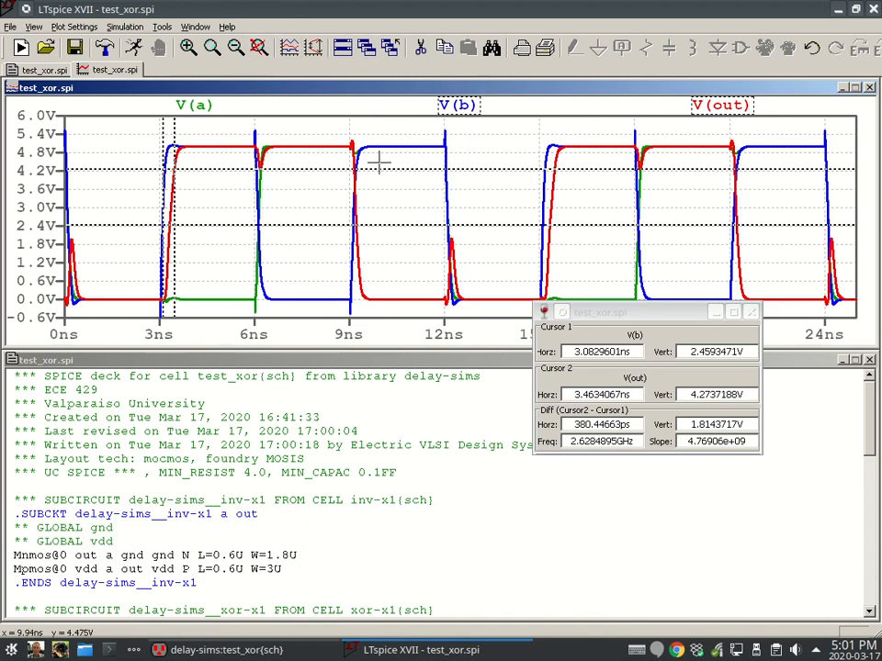
{"action": "left_click_drag", "start_coordinate": [335, 133], "coordinate": [384, 309]}
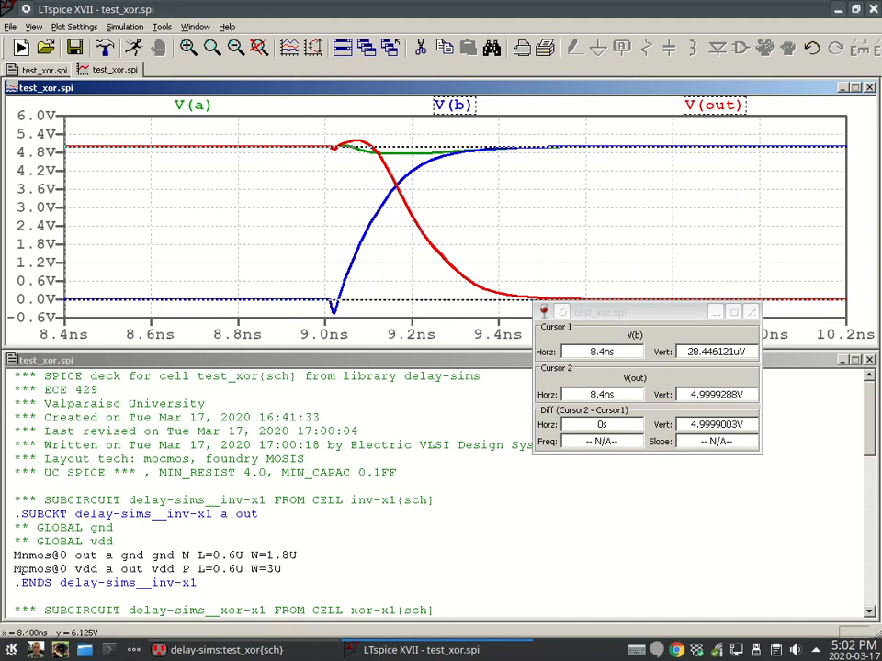
{"action": "left_click", "coordinate": [34, 27]}
{"action": "left_click", "coordinate": [73, 134]}
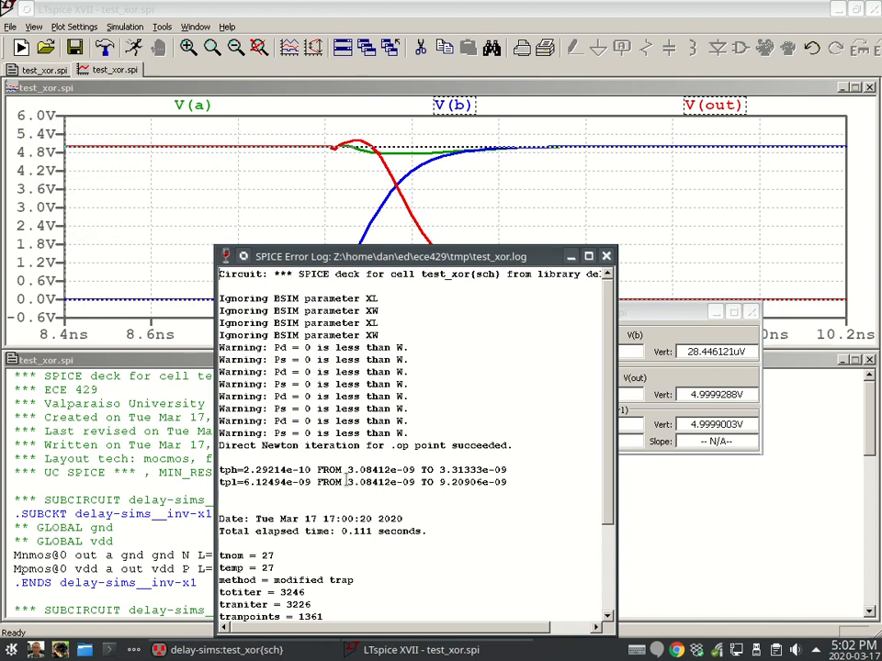
{"action": "left_click_drag", "start_coordinate": [346, 482], "coordinate": [475, 482]}
{"action": "left_click_drag", "start_coordinate": [244, 485], "coordinate": [430, 487]}
{"action": "left_click", "coordinate": [606, 256]}
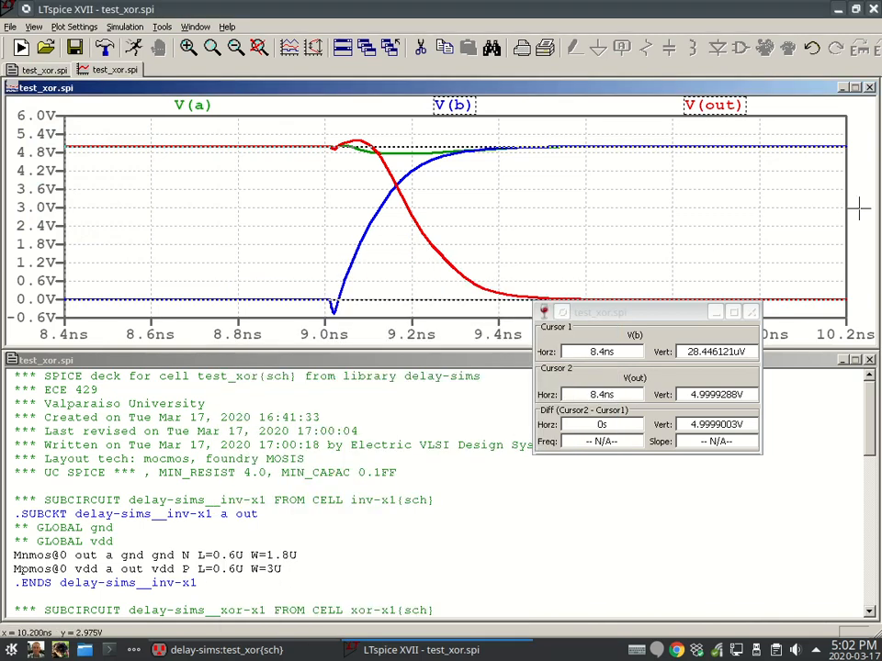
Close LTspice and review the tpl measurement's trigger and target in the schematic's Spice code.
{"action": "left_click", "coordinate": [873, 9]}
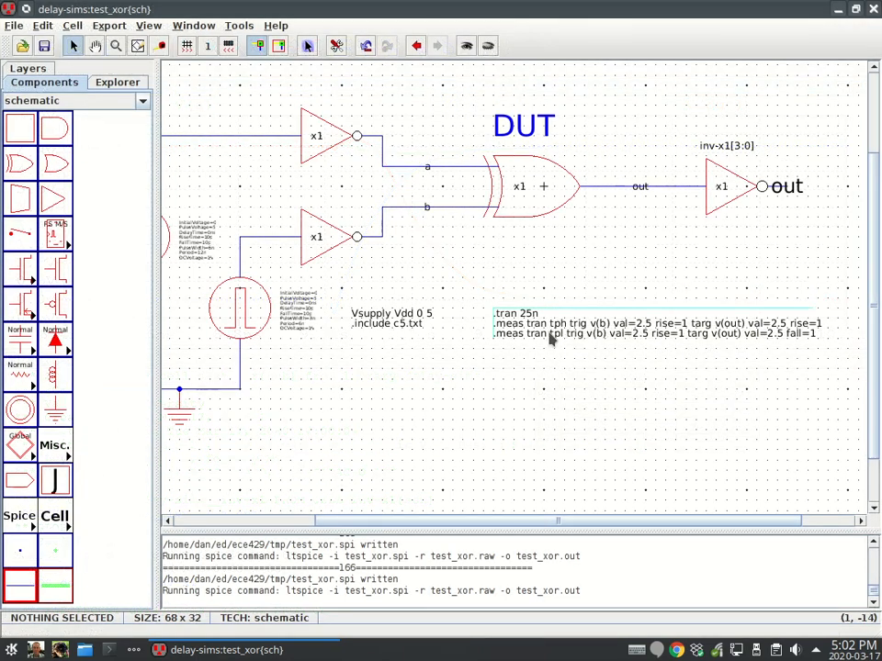
{"action": "left_click", "coordinate": [554, 340]}
{"action": "key", "text": "ctrl+i"}
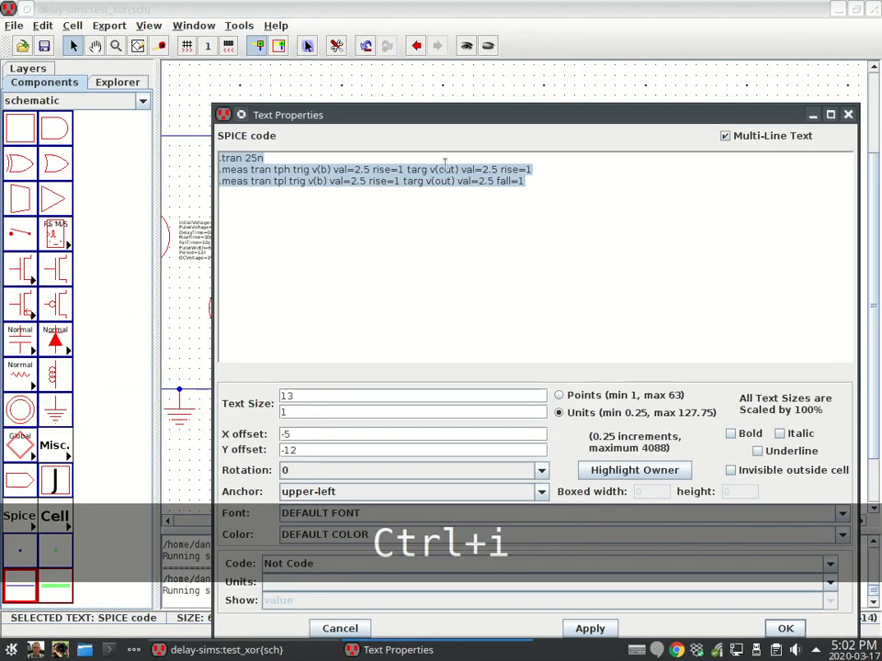
{"action": "left_click", "coordinate": [499, 190]}
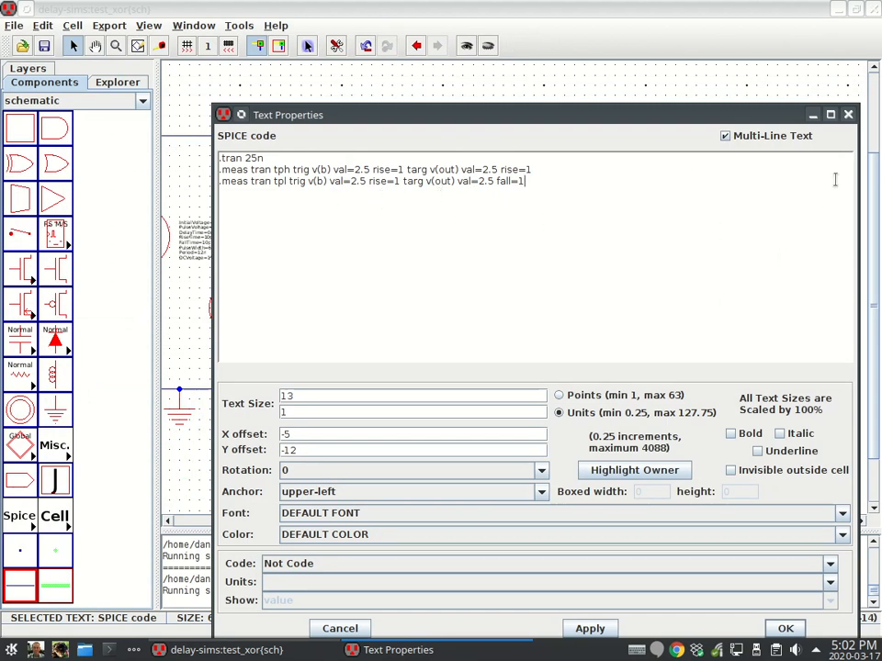
{"action": "left_click", "coordinate": [848, 113]}
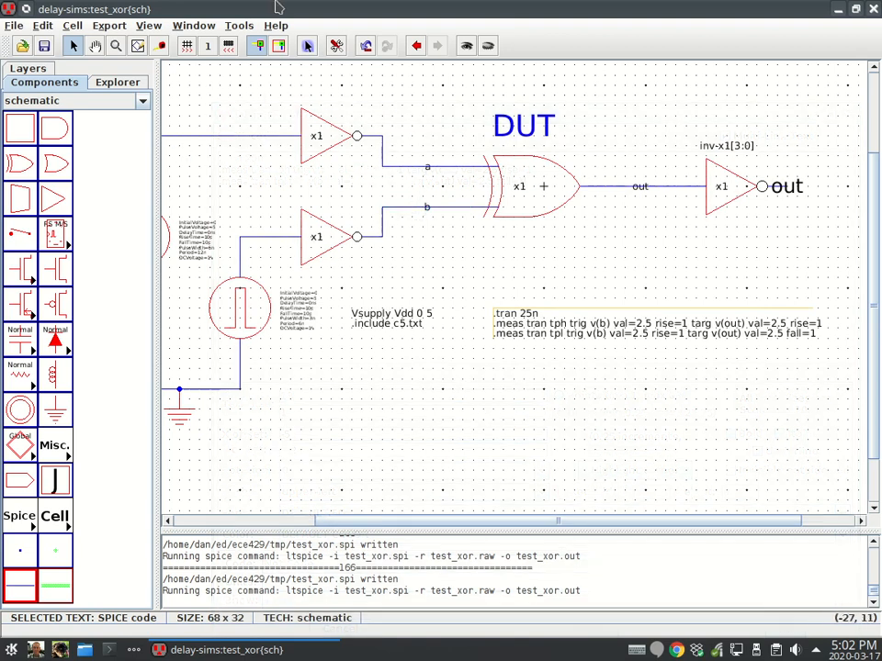
Rerun the simulation, examine which V(b) rising edge precedes the V(out) fall in the full waveform, and close LTspice.
{"action": "key", "text": "F4"}
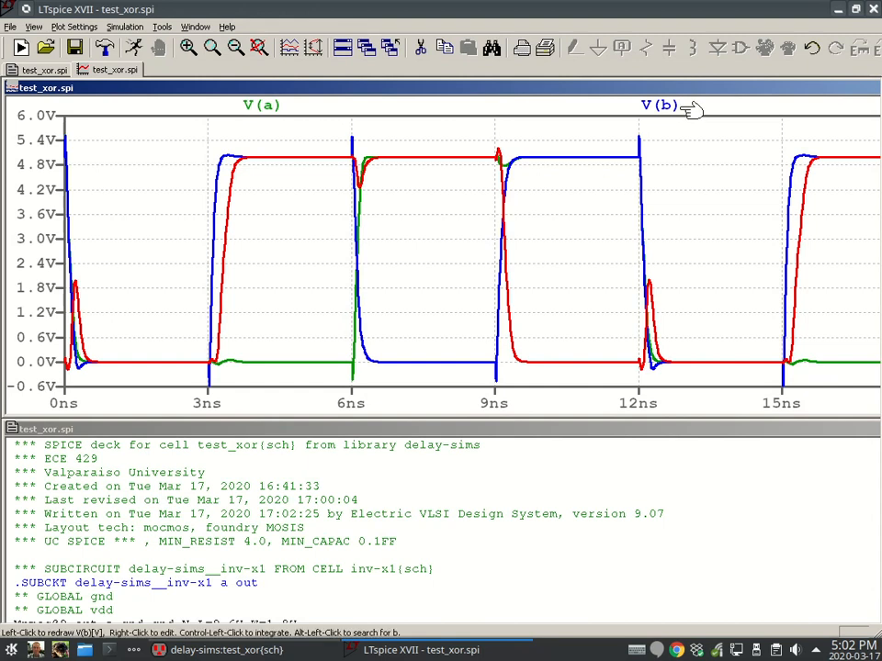
{"action": "left_click_drag", "start_coordinate": [480, 215], "coordinate": [493, 250]}
{"action": "left_click", "coordinate": [258, 47]}
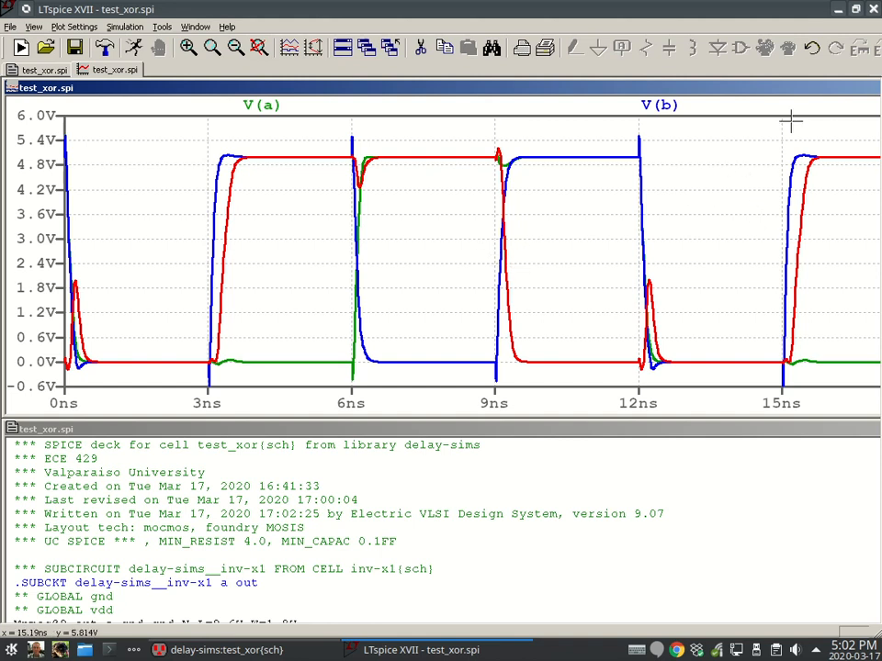
{"action": "left_click", "coordinate": [341, 47]}
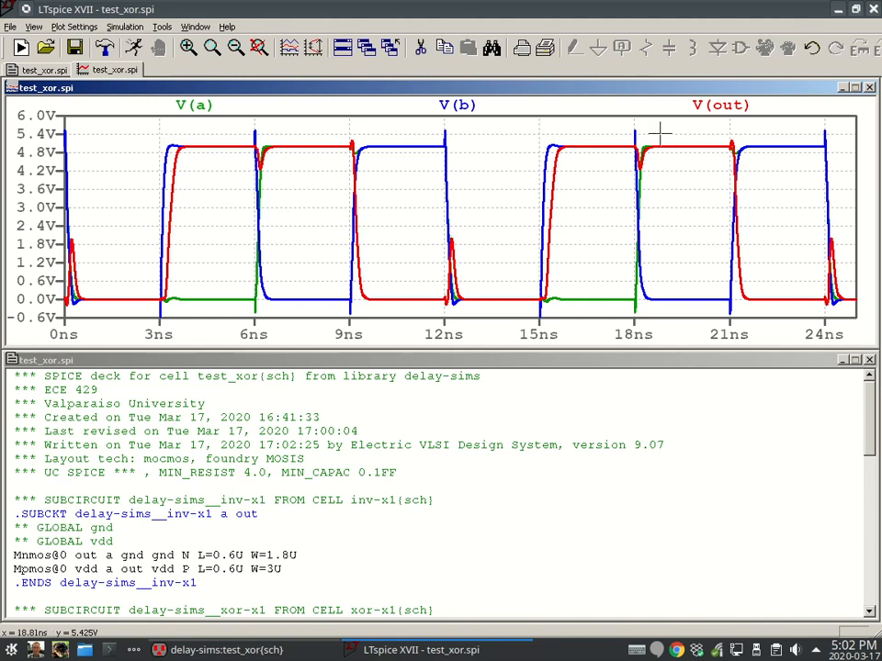
{"action": "left_click", "coordinate": [871, 11]}
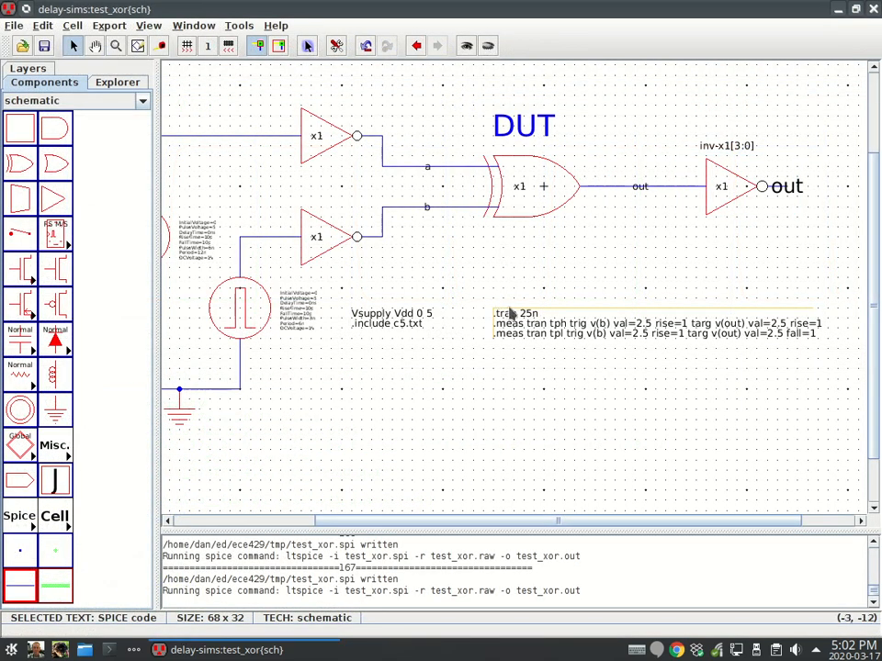
Change the tpl measurement's v(b) trigger edge to rise=2 and apply the Spice code.
{"action": "key", "text": "ctrl+i"}
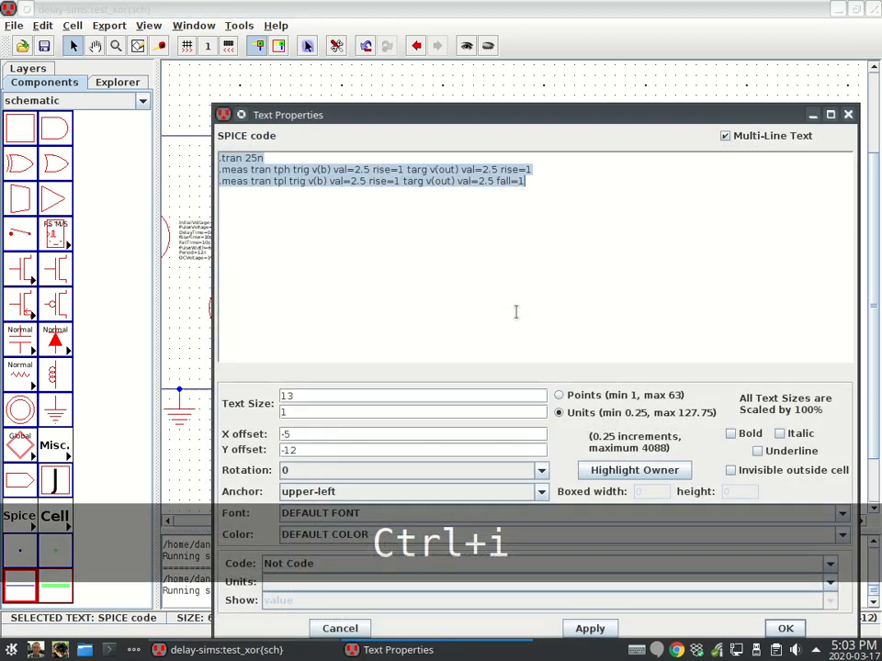
{"action": "left_click_drag", "start_coordinate": [393, 182], "coordinate": [408, 184]}
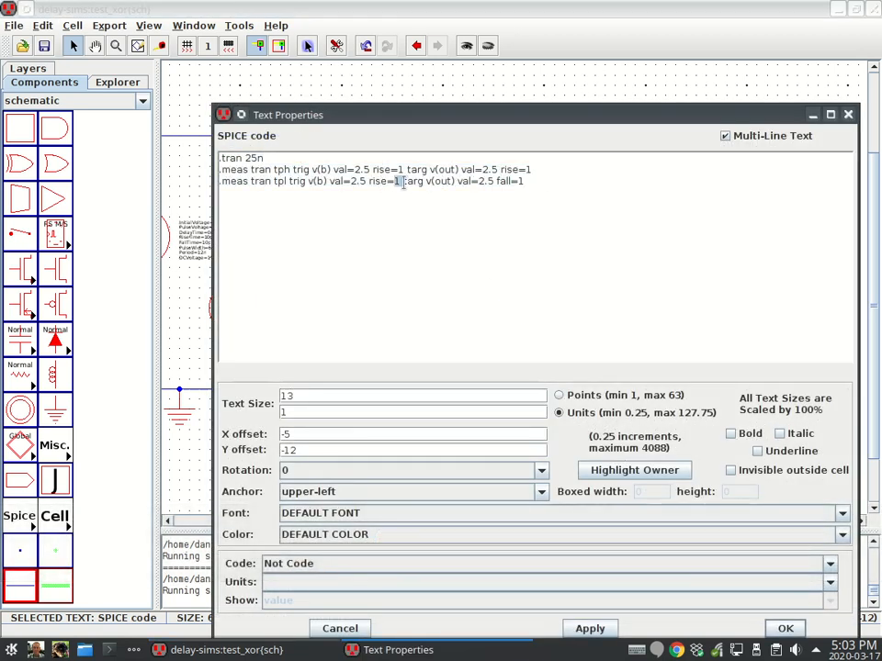
{"action": "type", "text": "2"}
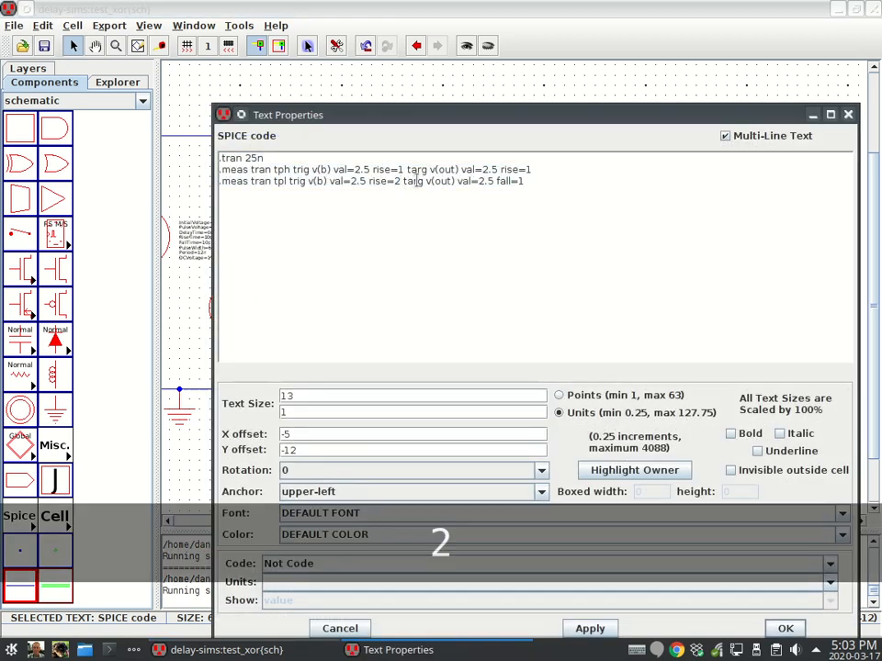
{"action": "left_click", "coordinate": [785, 628]}
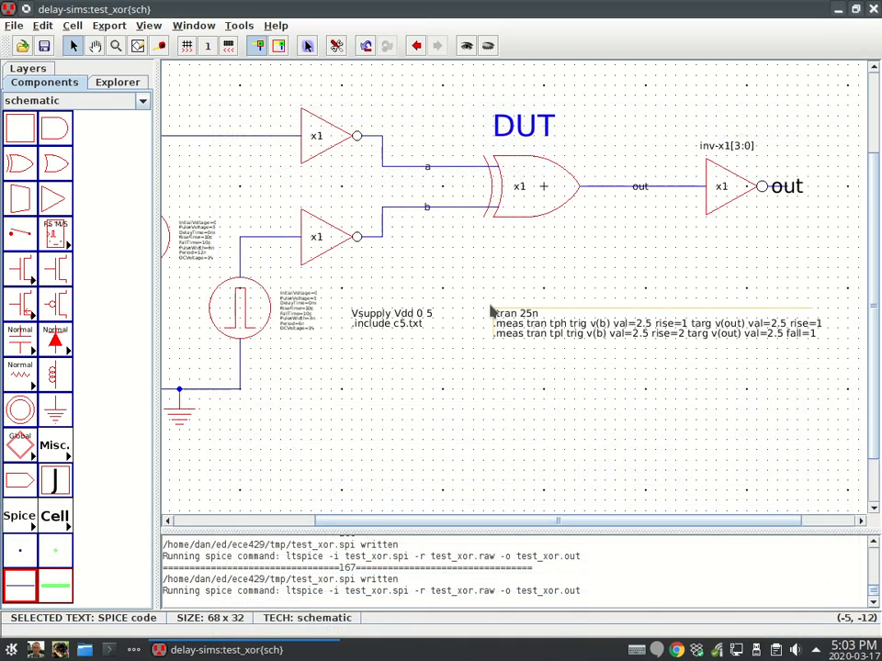
Rerun the test_xor simulation in LTspice and check the tpl delay with its trigger and target times in the SPICE error log.
{"action": "key", "text": "F5"}
{"action": "key", "text": "F4"}
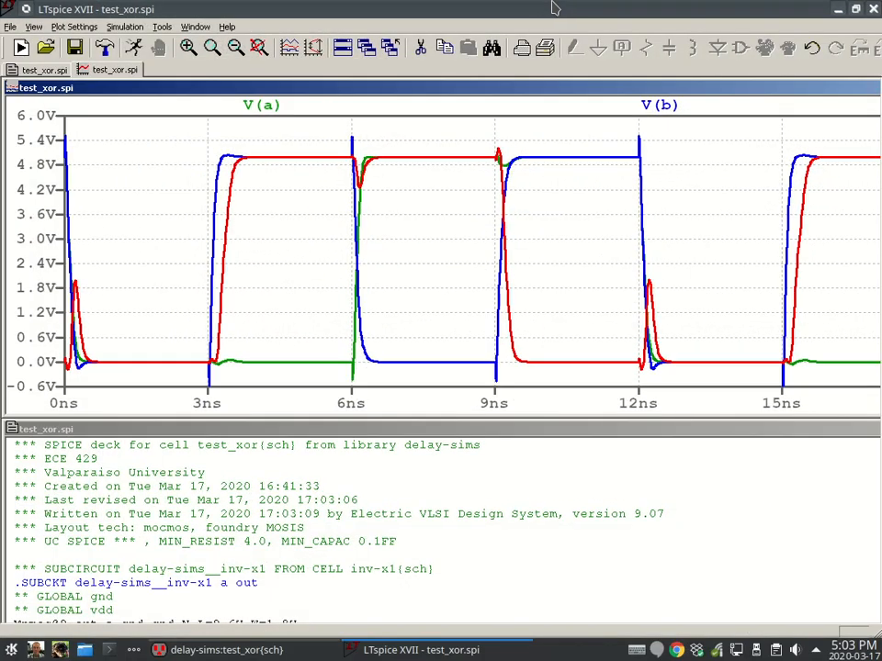
{"action": "left_click", "coordinate": [73, 27]}
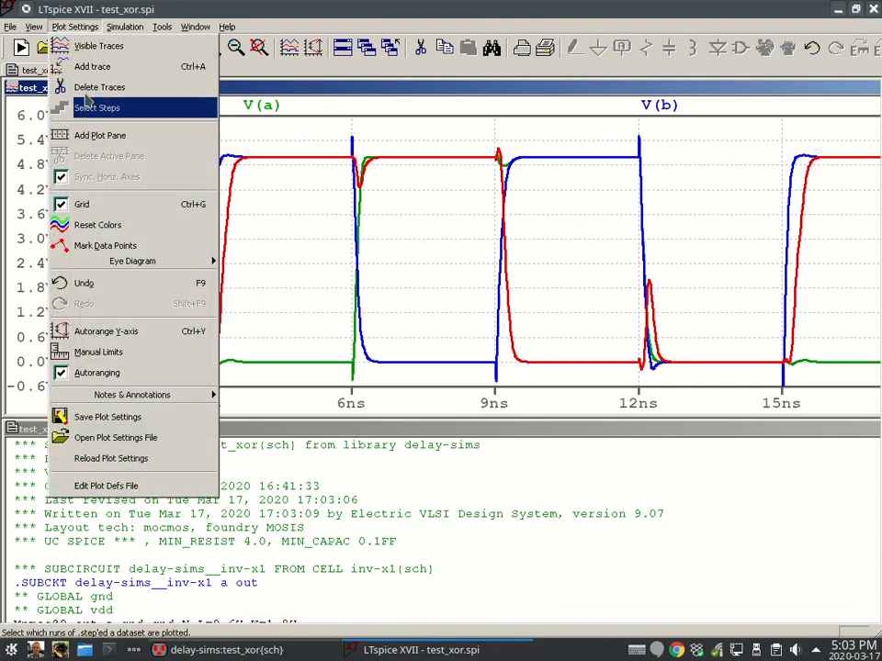
{"action": "mouse_move", "coordinate": [34, 26]}
{"action": "left_click", "coordinate": [77, 135]}
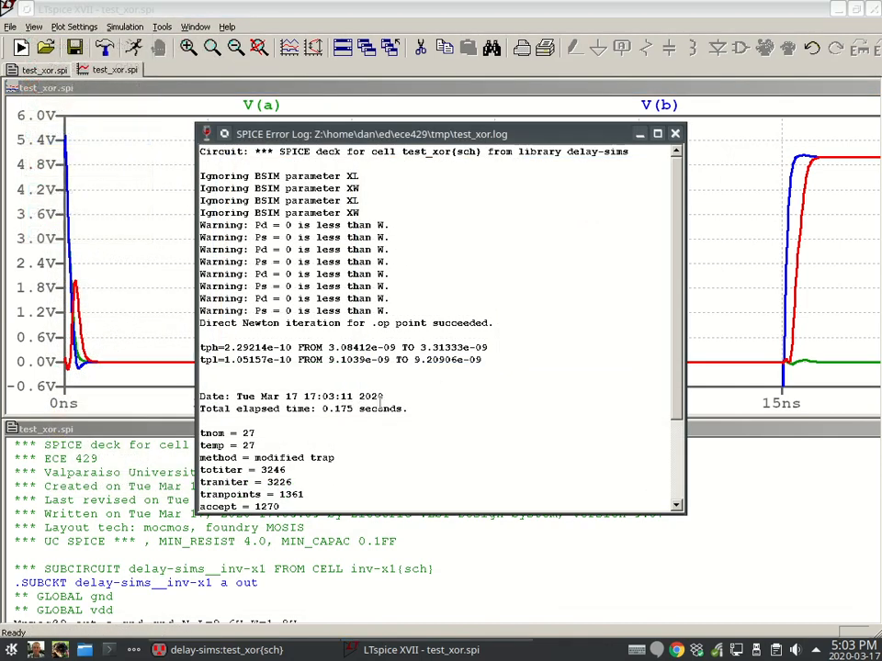
{"action": "left_click_drag", "start_coordinate": [327, 361], "coordinate": [481, 366]}
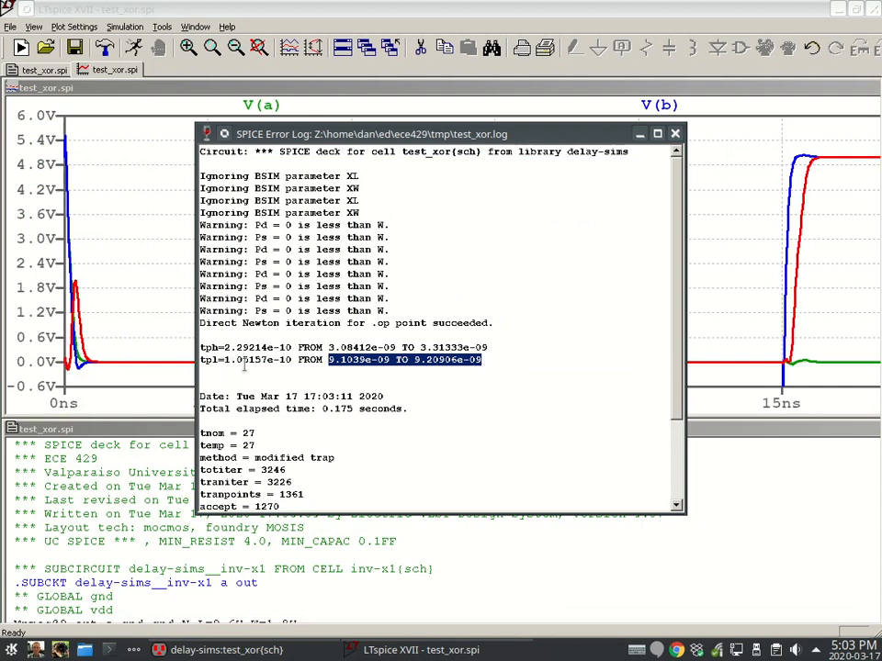
{"action": "mouse_move", "coordinate": [248, 360]}
{"action": "left_mouse_down"}
{"action": "mouse_move", "coordinate": [225, 360]}
{"action": "mouse_move", "coordinate": [225, 347]}
{"action": "mouse_move", "coordinate": [249, 360]}
{"action": "left_mouse_up"}
{"action": "left_click", "coordinate": [237, 361]}
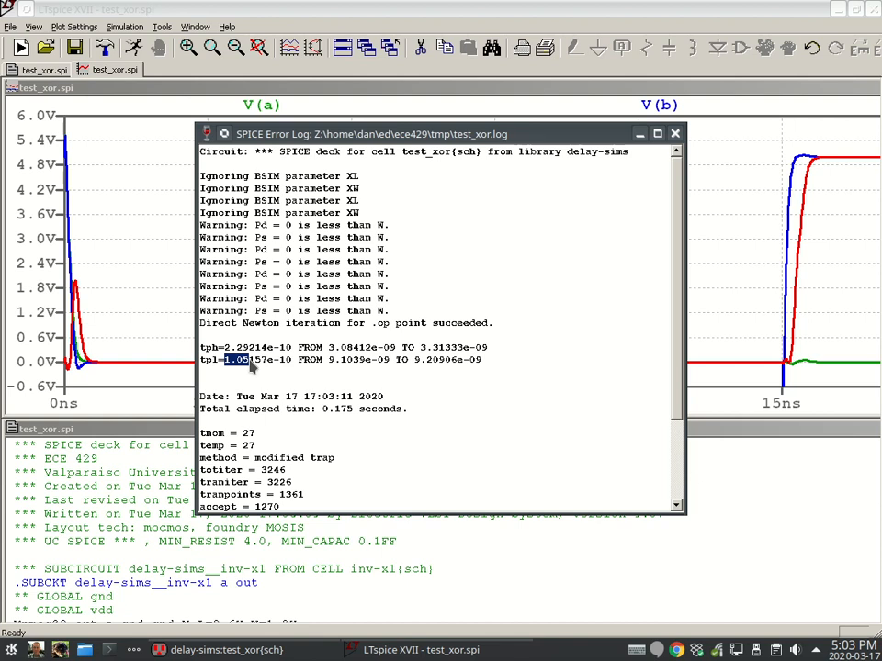
{"action": "left_click", "coordinate": [675, 133]}
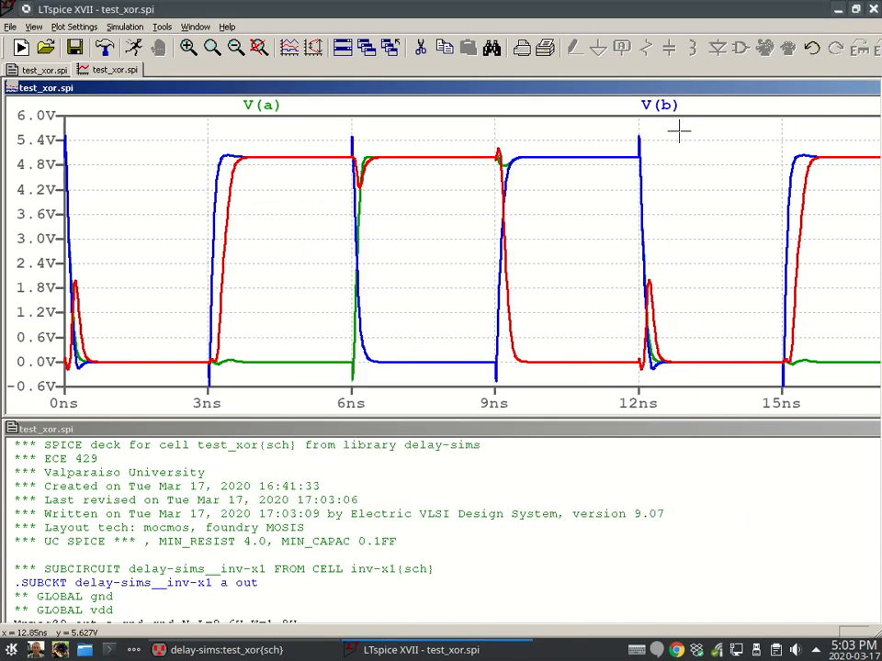
Tile the LTspice windows and place a cursor on V(b) where its rising edge near 9.1 ns crosses about 2.5 V.
{"action": "left_click_drag", "start_coordinate": [484, 142], "coordinate": [536, 380]}
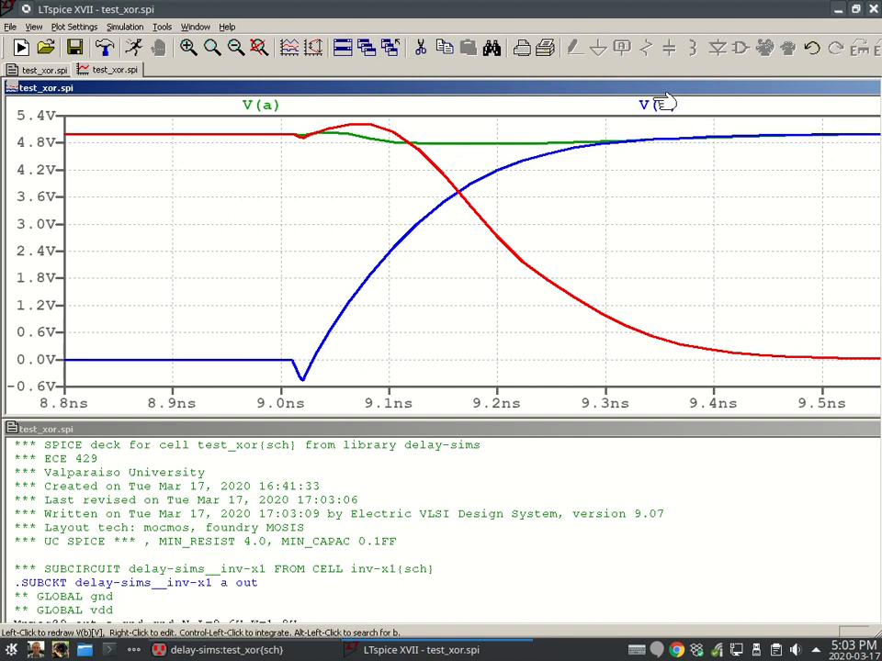
{"action": "left_click", "coordinate": [346, 51]}
{"action": "left_click_drag", "start_coordinate": [327, 118], "coordinate": [361, 75]}
{"action": "left_click", "coordinate": [259, 48]}
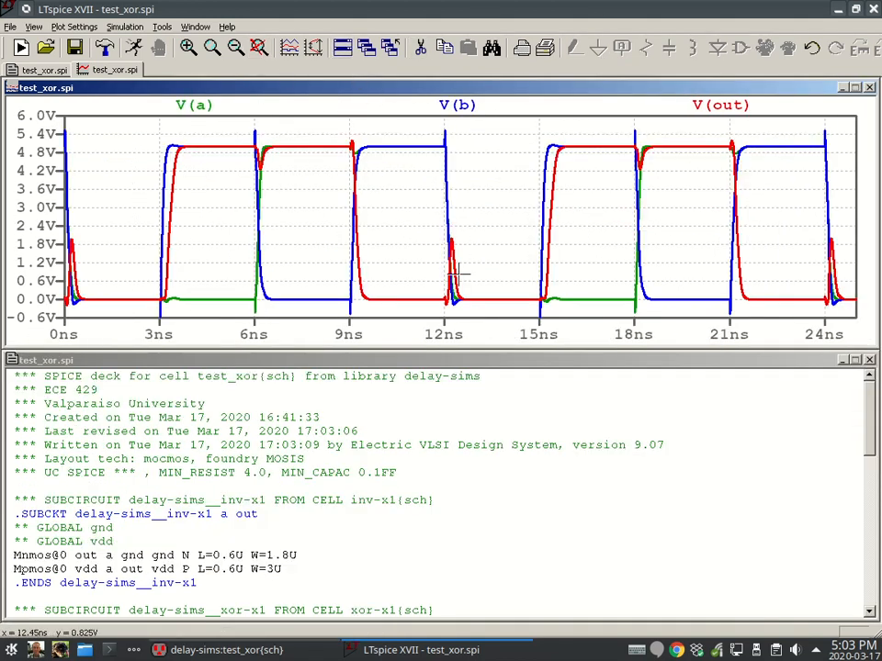
{"action": "left_click_drag", "start_coordinate": [340, 136], "coordinate": [380, 312]}
{"action": "left_click", "coordinate": [259, 48]}
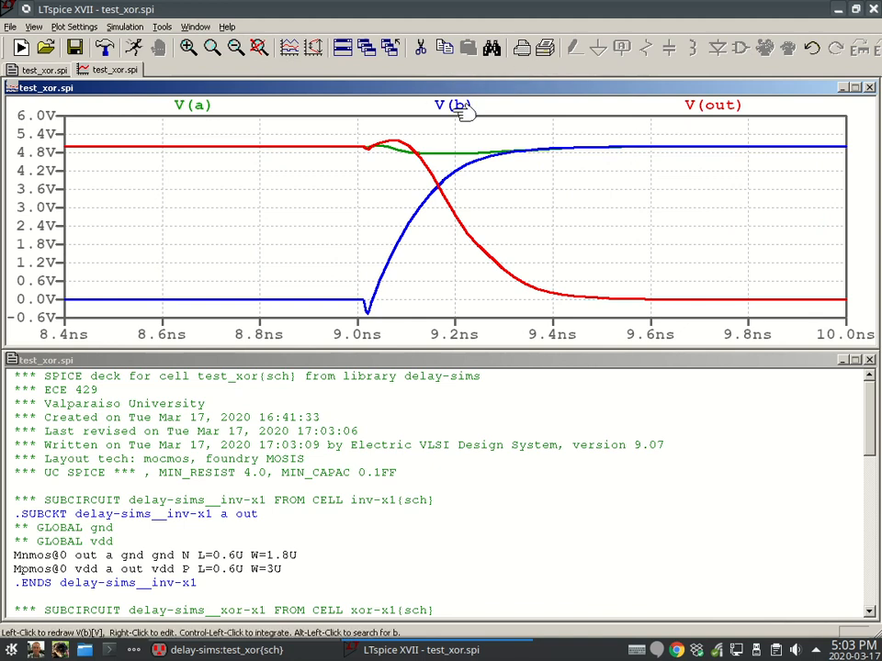
{"action": "left_click", "coordinate": [455, 104]}
{"action": "mouse_move", "coordinate": [452, 256]}
{"action": "left_mouse_down"}
{"action": "mouse_move", "coordinate": [401, 251]}
{"action": "mouse_move", "coordinate": [409, 255]}
{"action": "left_mouse_up"}
{"action": "right_click", "coordinate": [409, 254]}
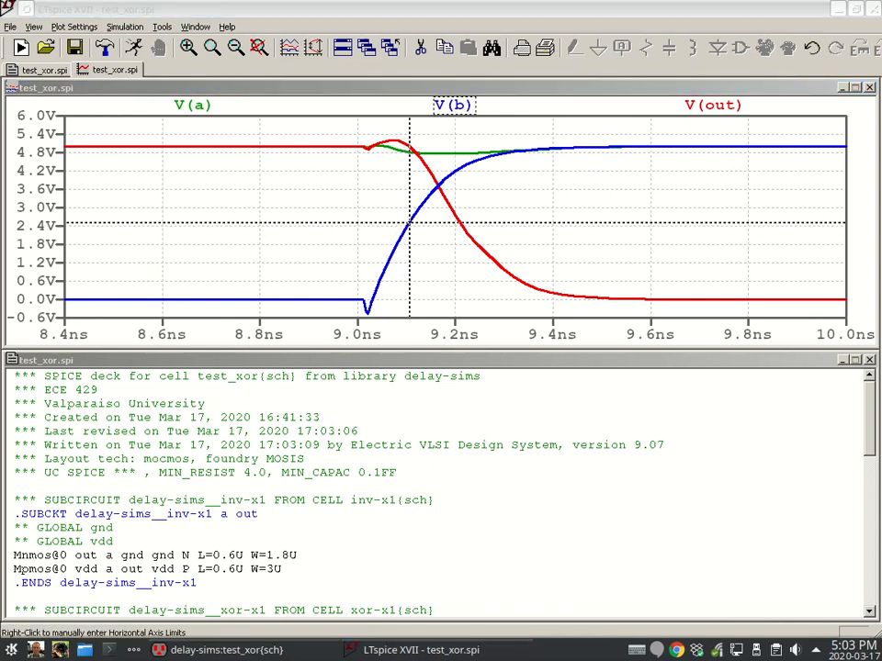
{"action": "left_click_drag", "start_coordinate": [565, 390], "coordinate": [638, 390]}
Attach the 2nd cursor to V(out), place it at about 2.5 V on the falling edge, read the horizontal cursor difference, and dismiss the cursors.
{"action": "right_click", "coordinate": [726, 106]}
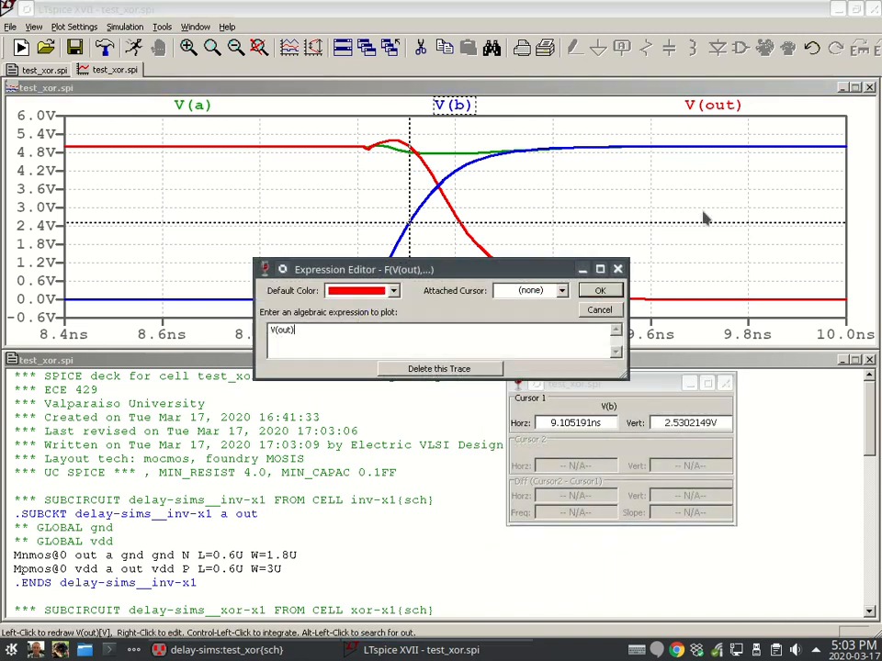
{"action": "left_click", "coordinate": [561, 291]}
{"action": "left_click", "coordinate": [531, 328]}
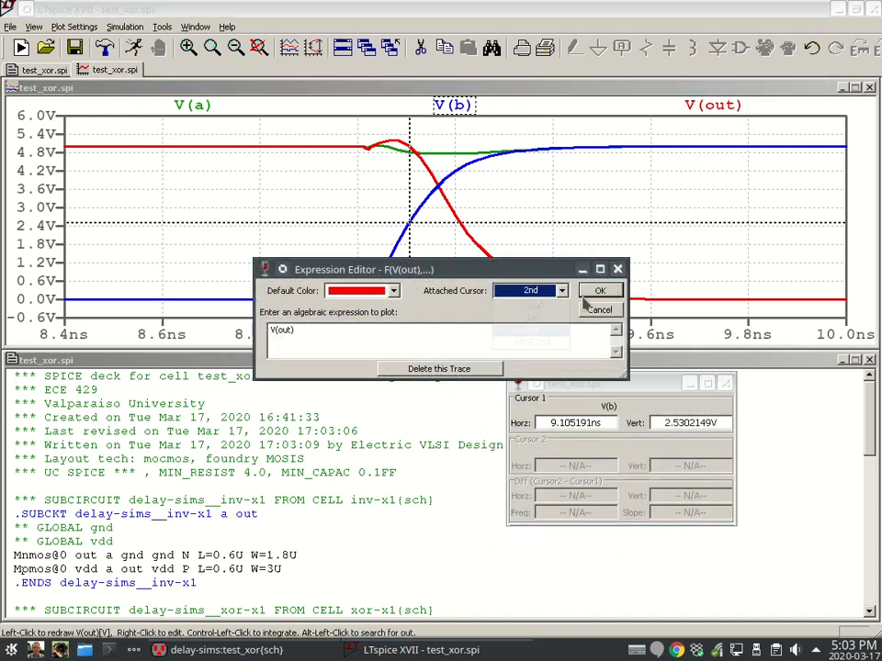
{"action": "left_click", "coordinate": [598, 290]}
{"action": "left_click_drag", "start_coordinate": [454, 258], "coordinate": [461, 259]}
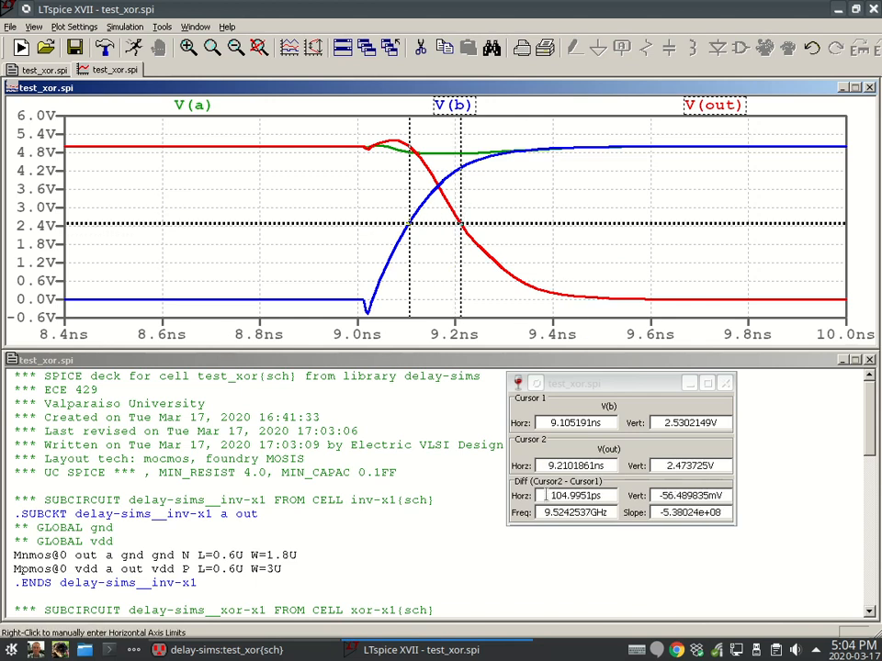
{"action": "left_click_drag", "start_coordinate": [551, 496], "coordinate": [611, 496]}
{"action": "left_click", "coordinate": [725, 383]}
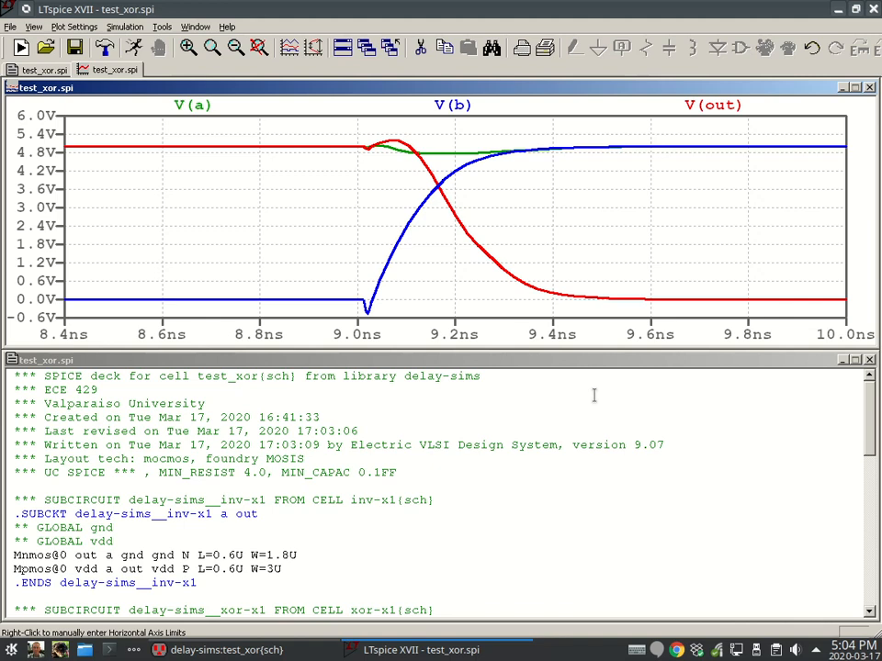
Attach a cursor to V(b) again, slide it to the foot of the rising edge near 9.03 ns, and remove it.
{"action": "left_click", "coordinate": [469, 108]}
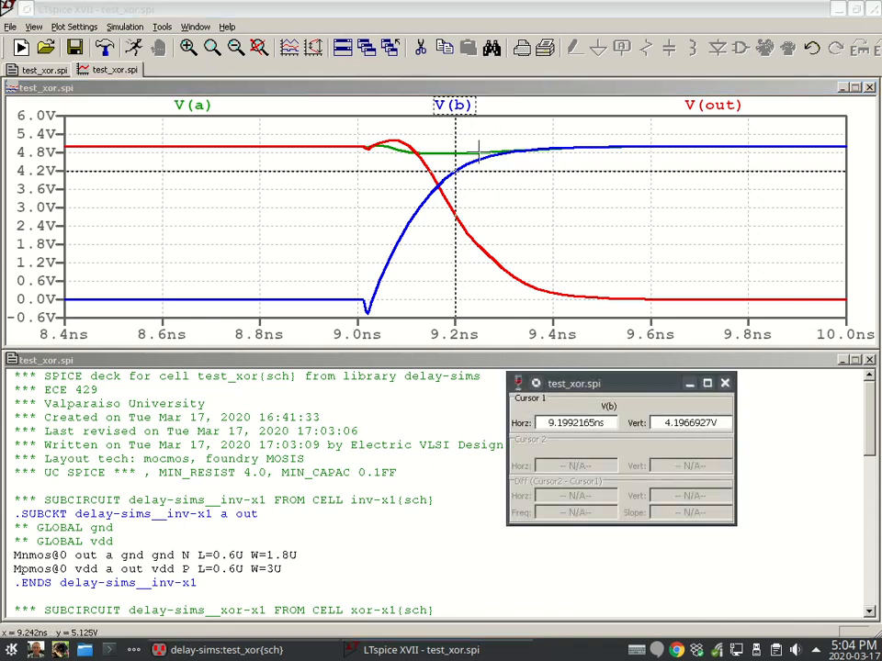
{"action": "left_click_drag", "start_coordinate": [456, 238], "coordinate": [371, 257]}
{"action": "left_click", "coordinate": [360, 360]}
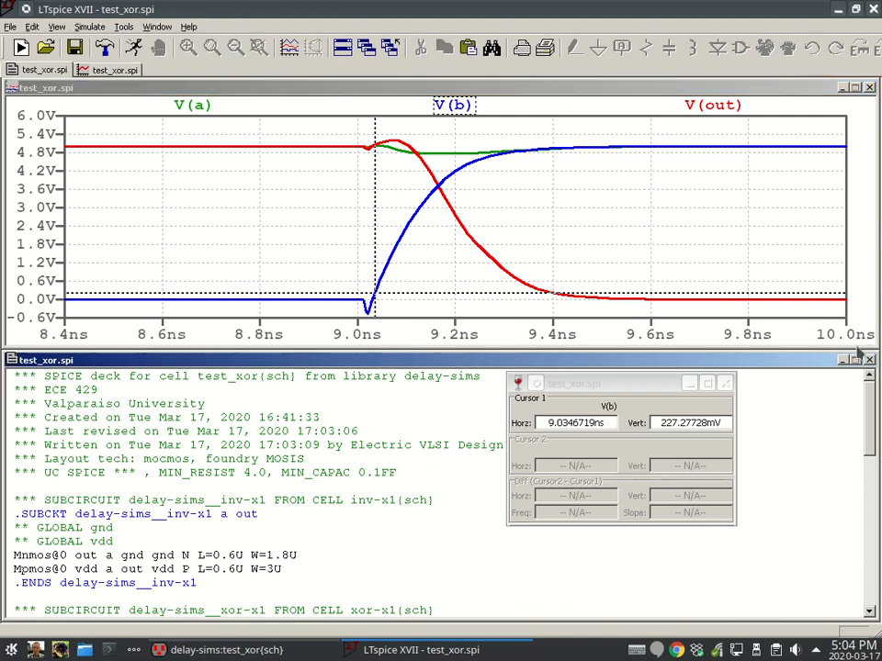
{"action": "left_click", "coordinate": [726, 382]}
Maximize the test_xor.spi netlist, review the val=2.5 trigger and target thresholds in the tph .meas statement, and close LTspice.
{"action": "double_click", "coordinate": [815, 361]}
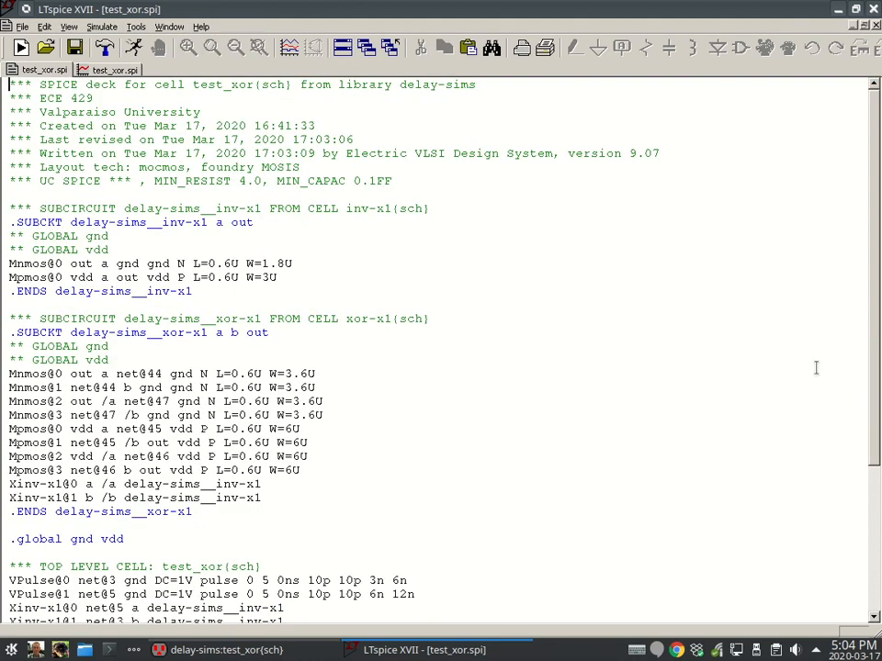
{"action": "scroll", "coordinate": [414, 390], "scroll_direction": "down", "scroll_amount": 5}
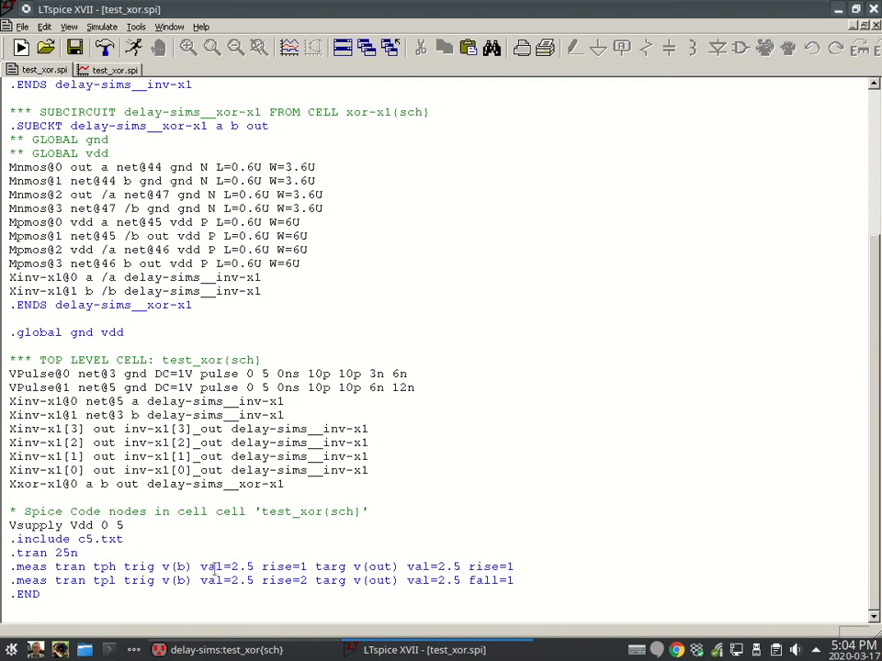
{"action": "left_click_drag", "start_coordinate": [199, 567], "coordinate": [248, 566]}
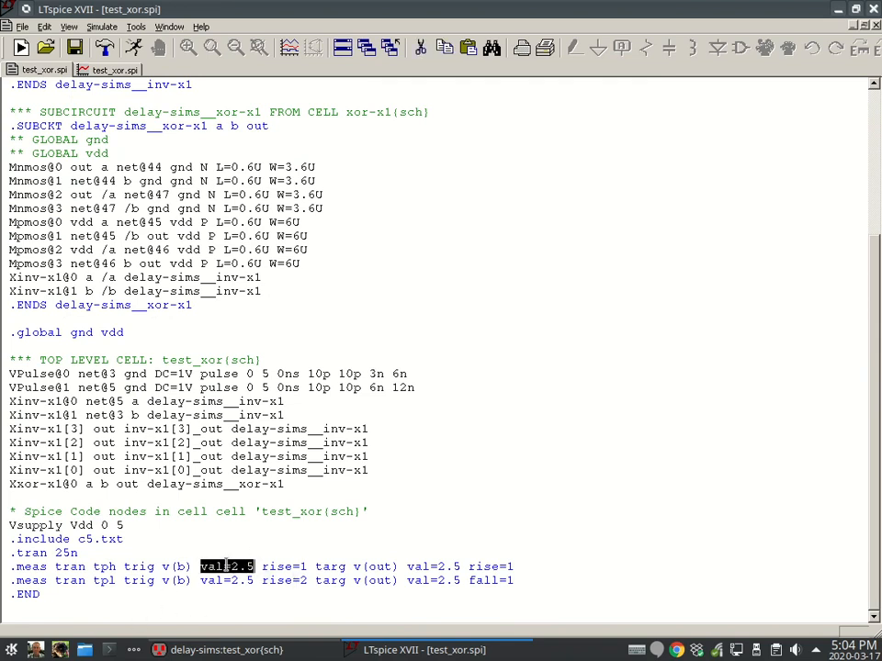
{"action": "left_click", "coordinate": [233, 567]}
{"action": "left_click_drag", "start_coordinate": [233, 567], "coordinate": [252, 566]}
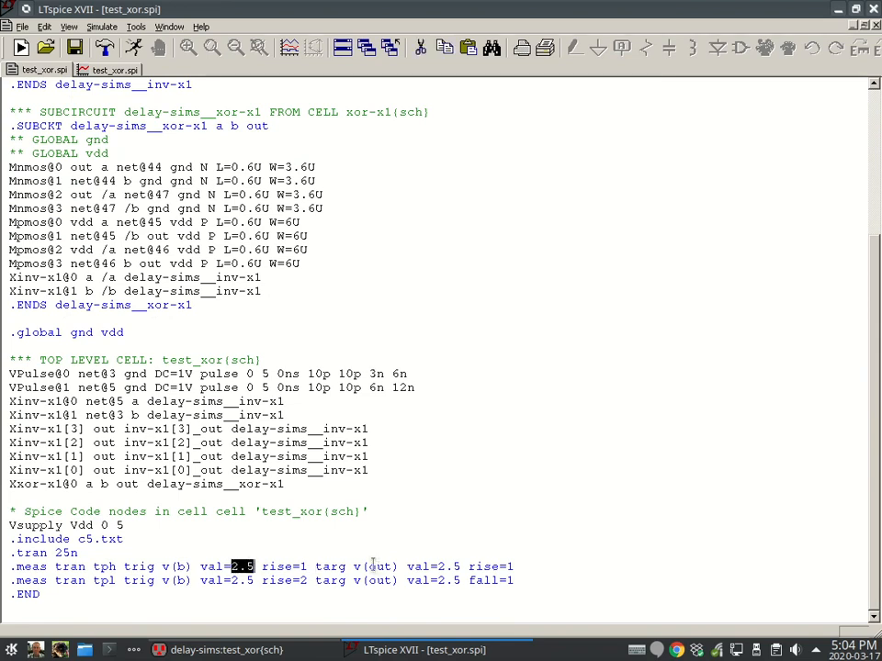
{"action": "left_click_drag", "start_coordinate": [412, 567], "coordinate": [463, 567]}
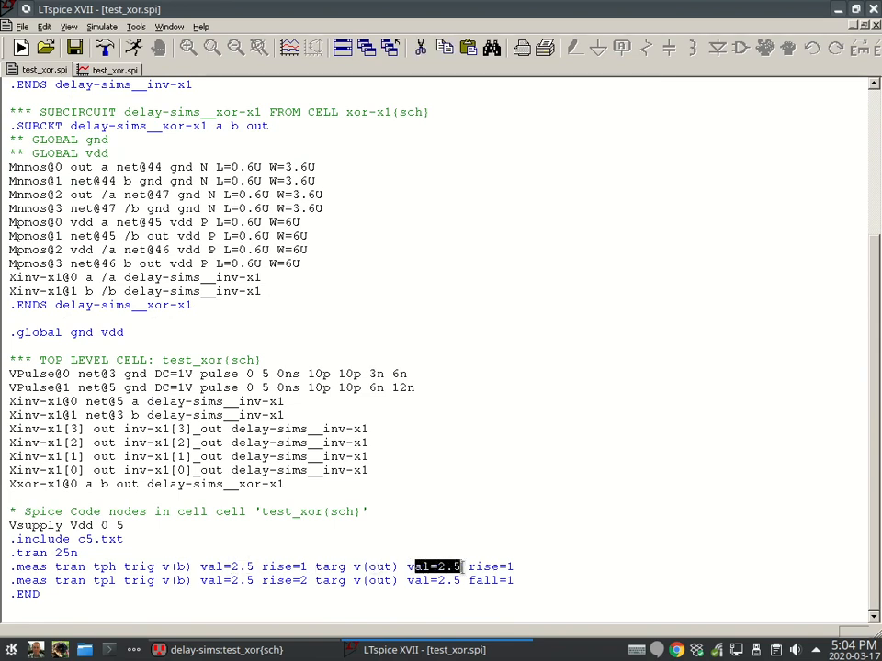
{"action": "left_click", "coordinate": [516, 506]}
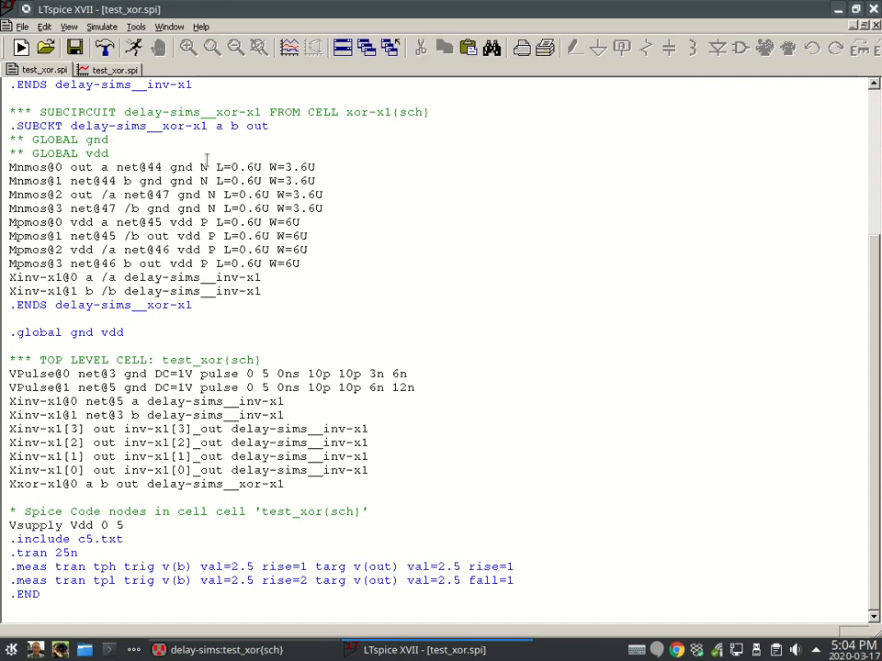
{"action": "left_click", "coordinate": [873, 9]}
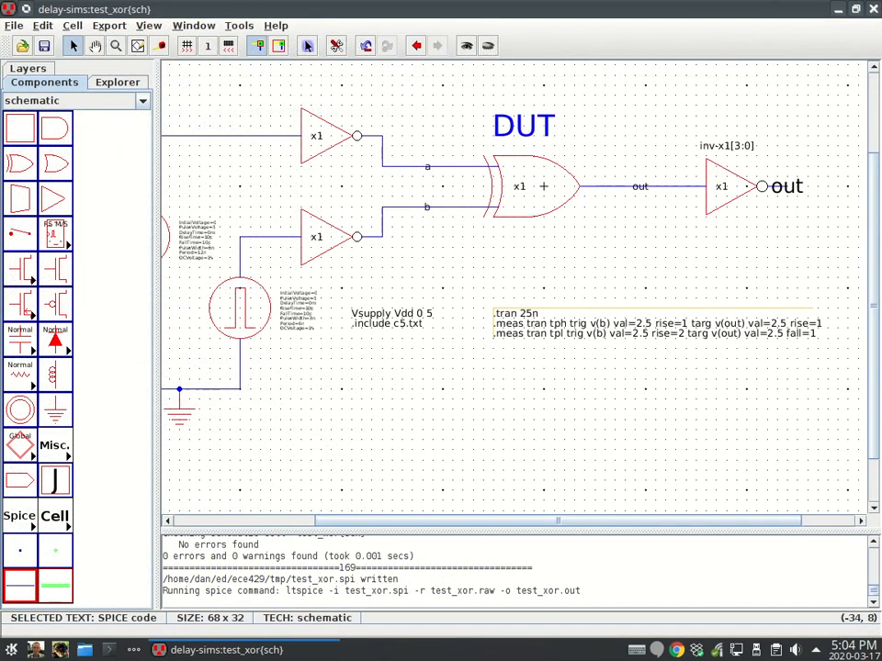